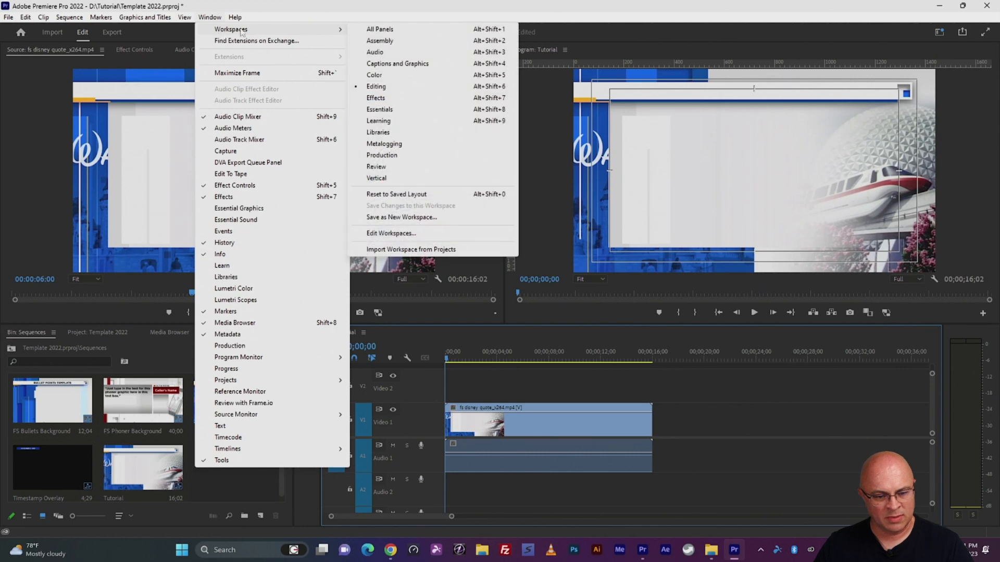
# Switch to the Captions and Graphics workspace and add the text "COMPANY STATEMENT" over the background in the program view.
pyautogui.click(404, 64)
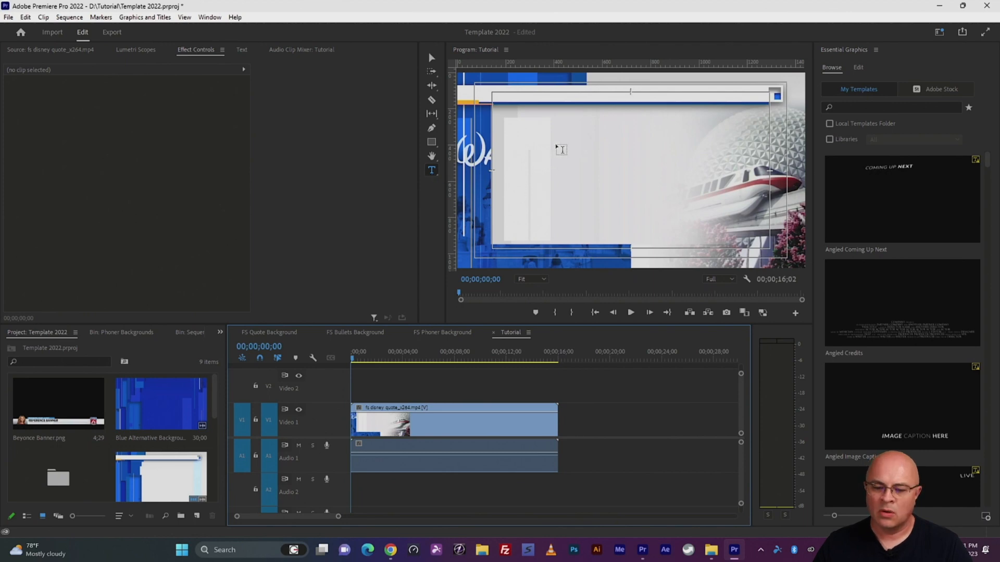
pyautogui.click(432, 174)
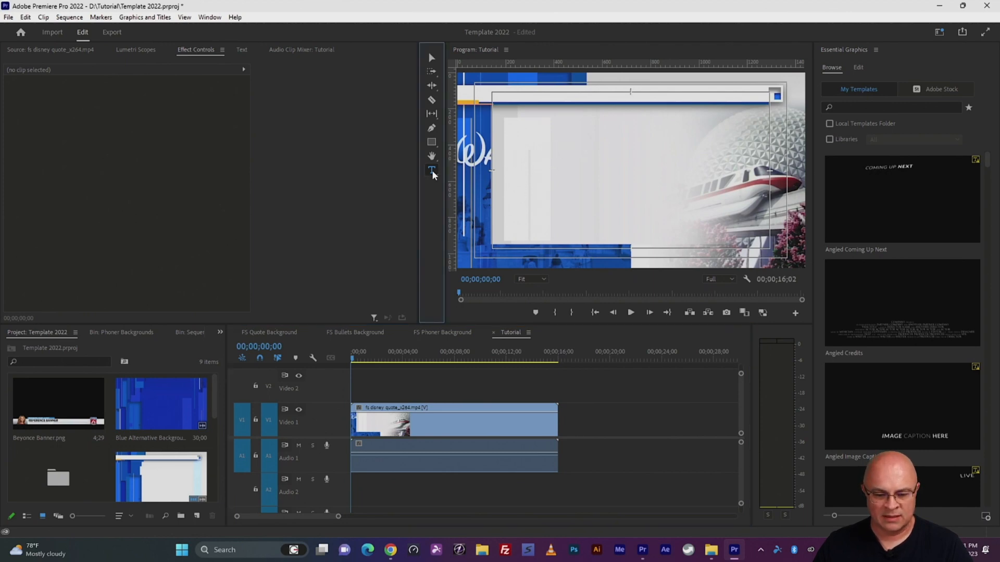
pyautogui.click(556, 134)
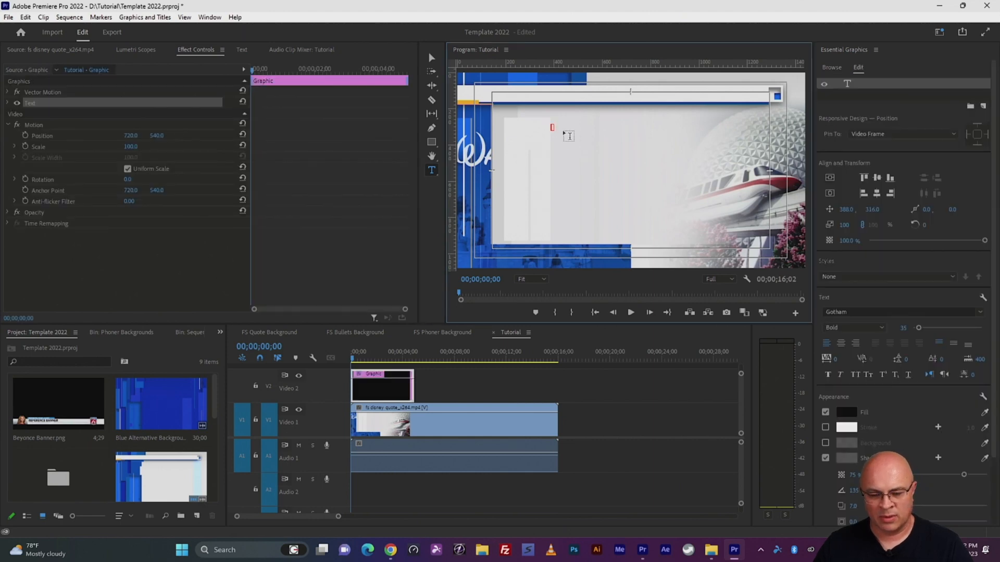
pyautogui.write('COMPANY STATEMENT')
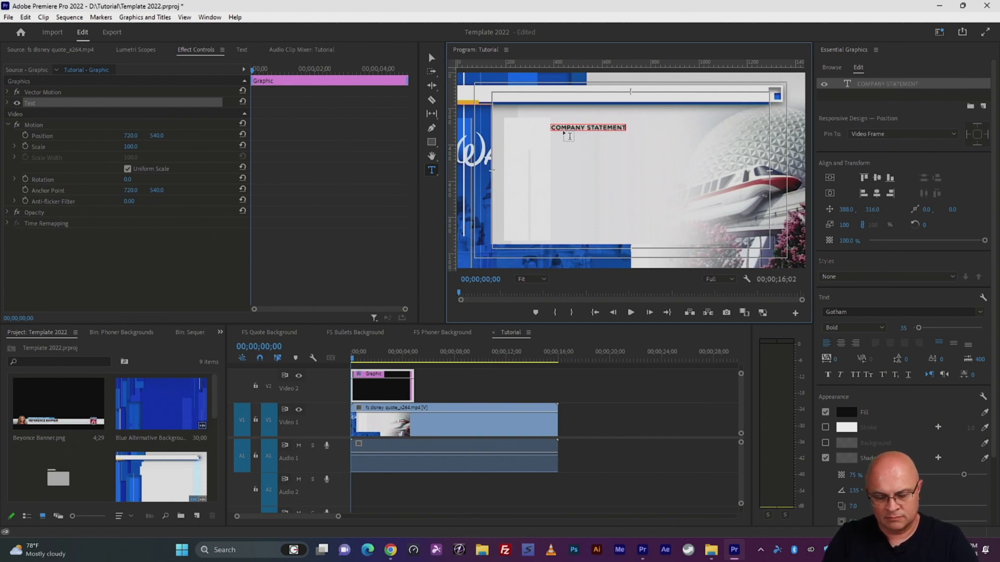
# Set the "COMPANY STATEMENT" title's font size to 65 and centre it in the white header bar, at about 430, 139.
pyautogui.click(432, 58)
pyautogui.moveTo(575, 127); pyautogui.dragTo(619, 94)
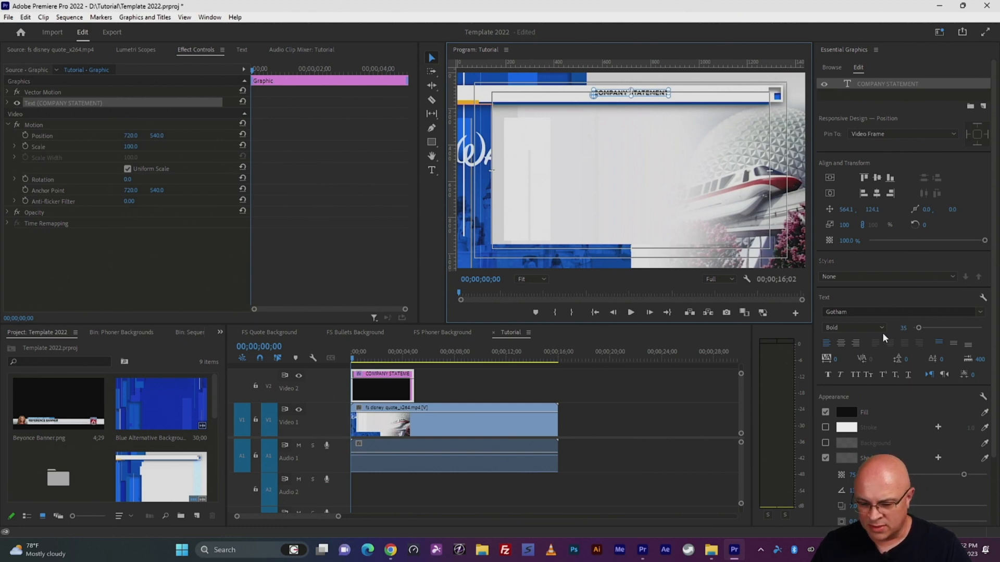
pyautogui.click(903, 328)
pyautogui.write('65')
pyautogui.press('Return')
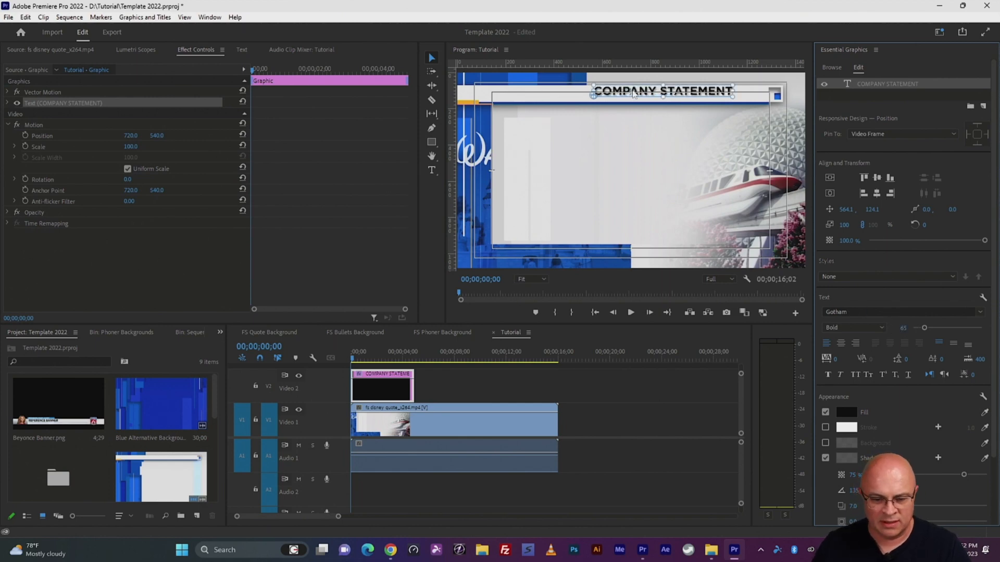
pyautogui.moveTo(648, 94); pyautogui.dragTo(618, 95)
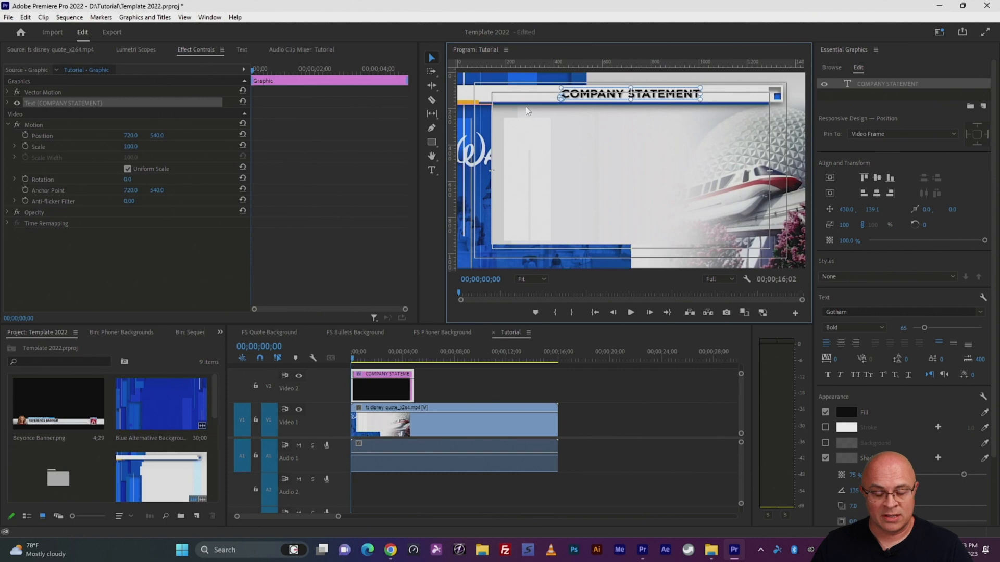
# Add a second text layer below the header reading "This is where the statement quote will go.", with a line break after "statement" and an opening quotation mark.
pyautogui.click(432, 171)
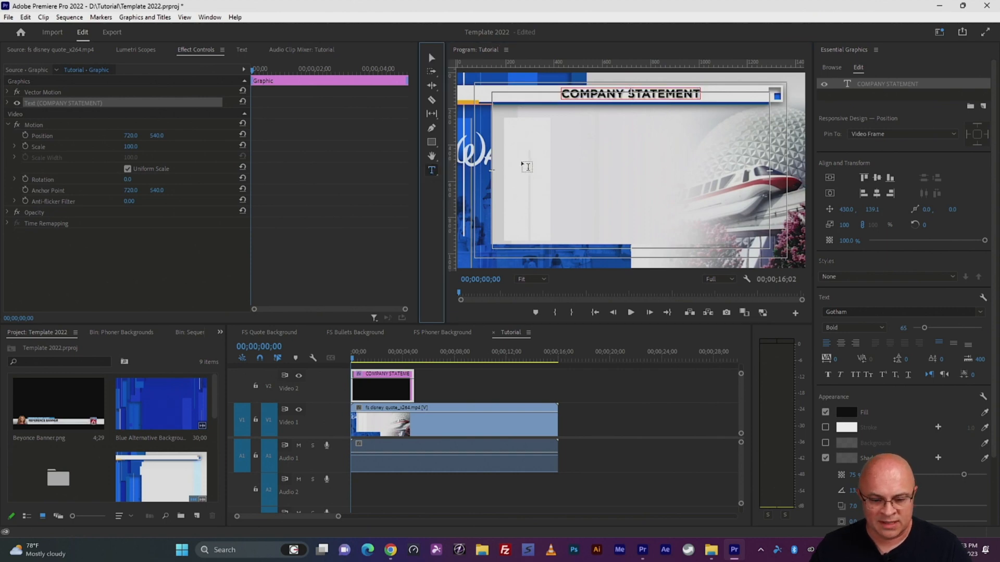
pyautogui.click(517, 121)
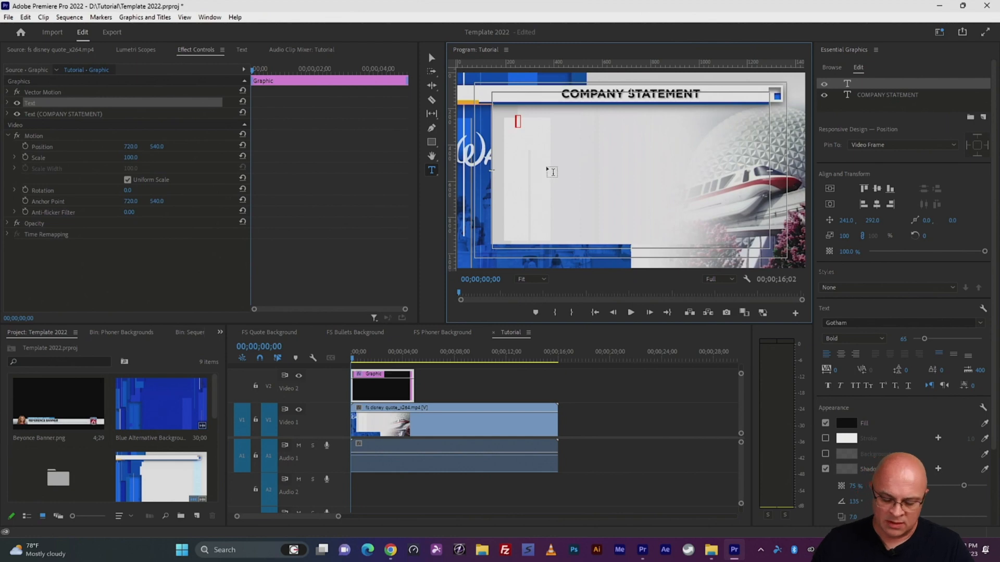
pyautogui.write('"')
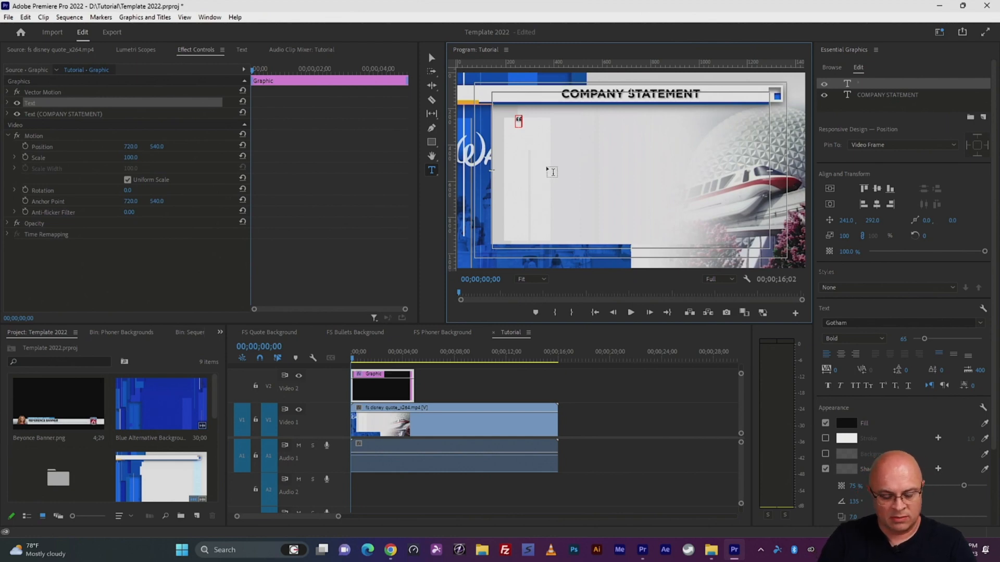
pyautogui.write('This is ww')
pyautogui.press('BackSpace')
pyautogui.write('here')
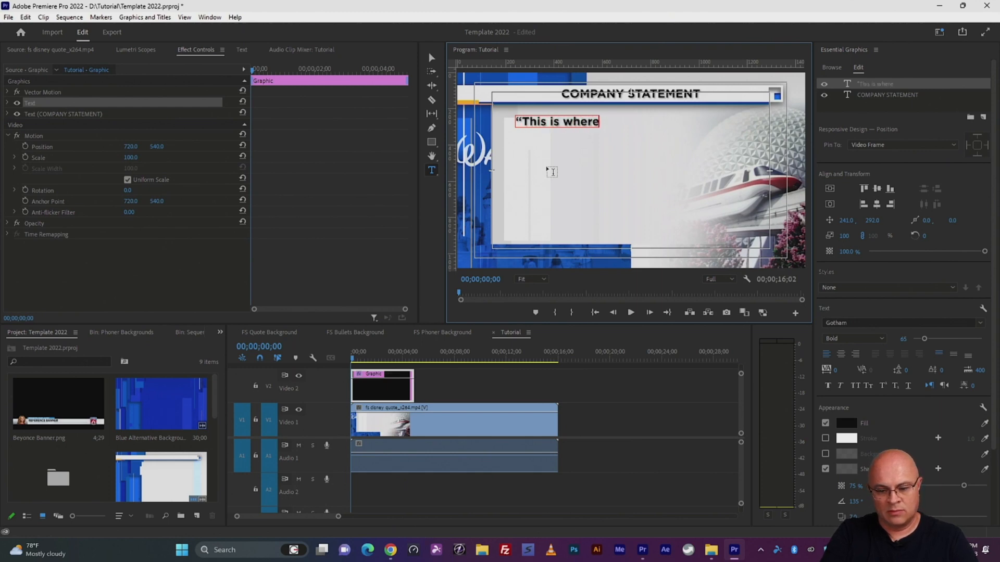
pyautogui.write(' the')
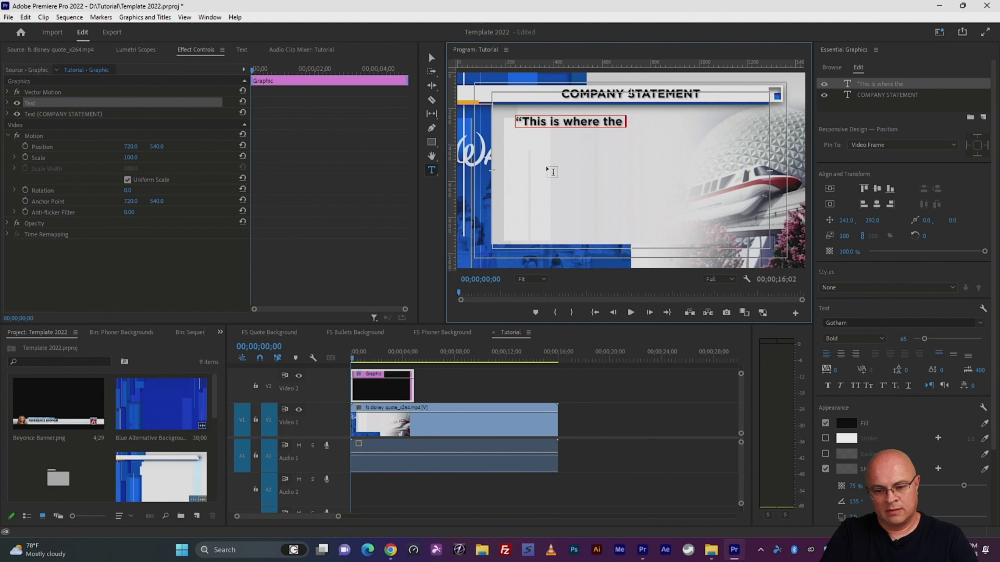
pyautogui.write(' s')
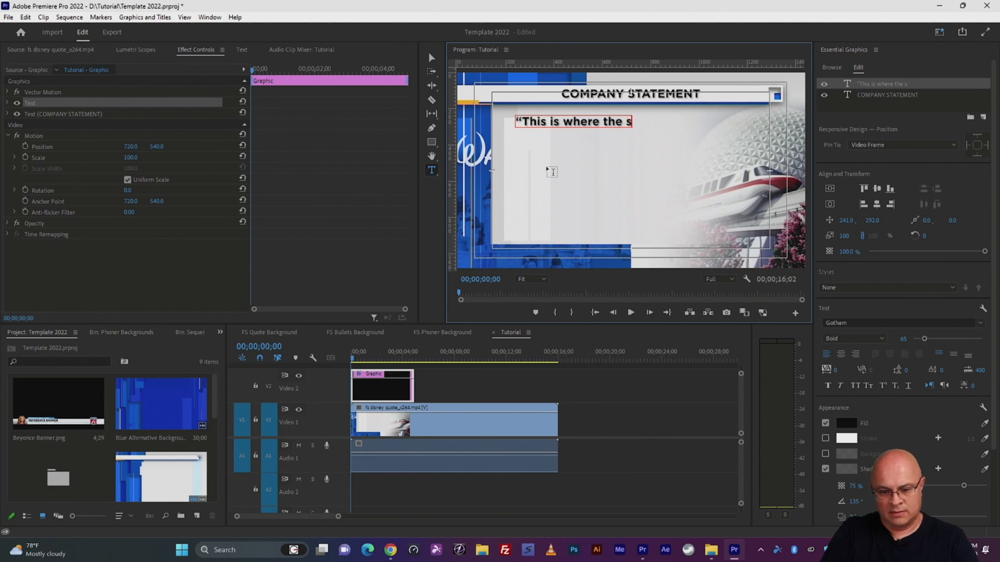
pyautogui.write('tatement')
pyautogui.press('Return')
pyautogui.write('quote ')
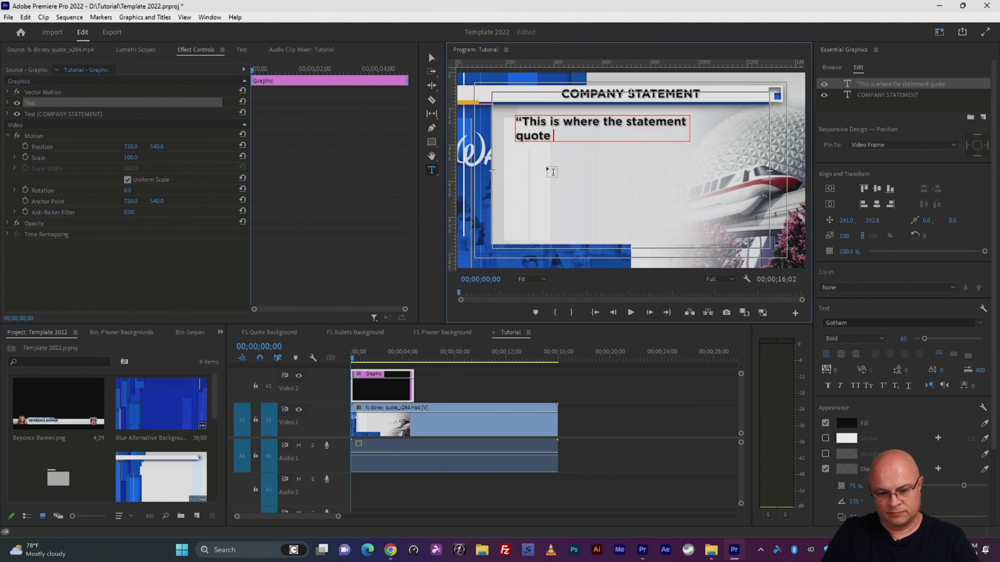
pyautogui.write('will go.')
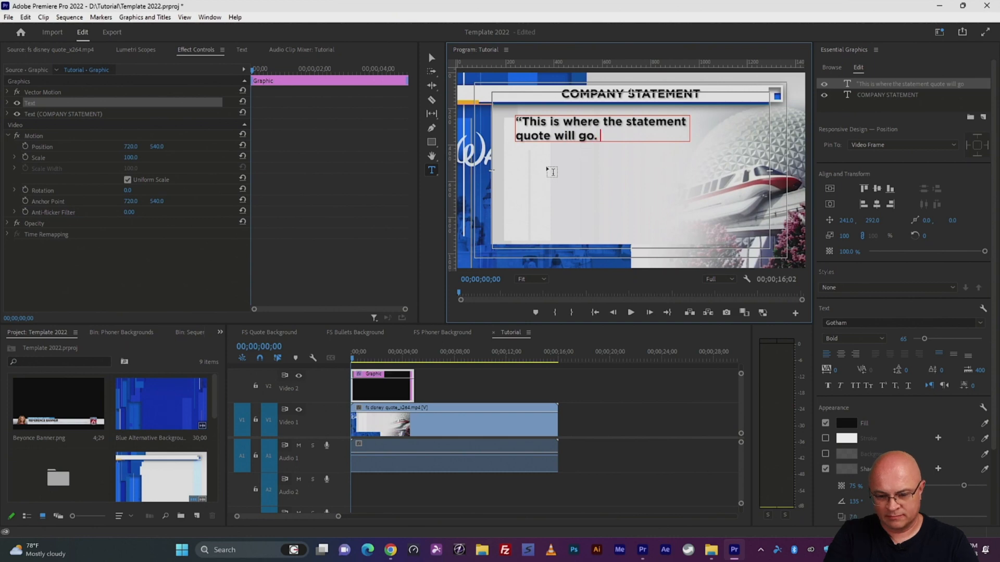
# Continue the quote with "We like to use the Gotham Bold font in our fullscreens.", breaking lines after "use" and "our" and ending with a closing quotation mark.
pyautogui.write(' We lik')
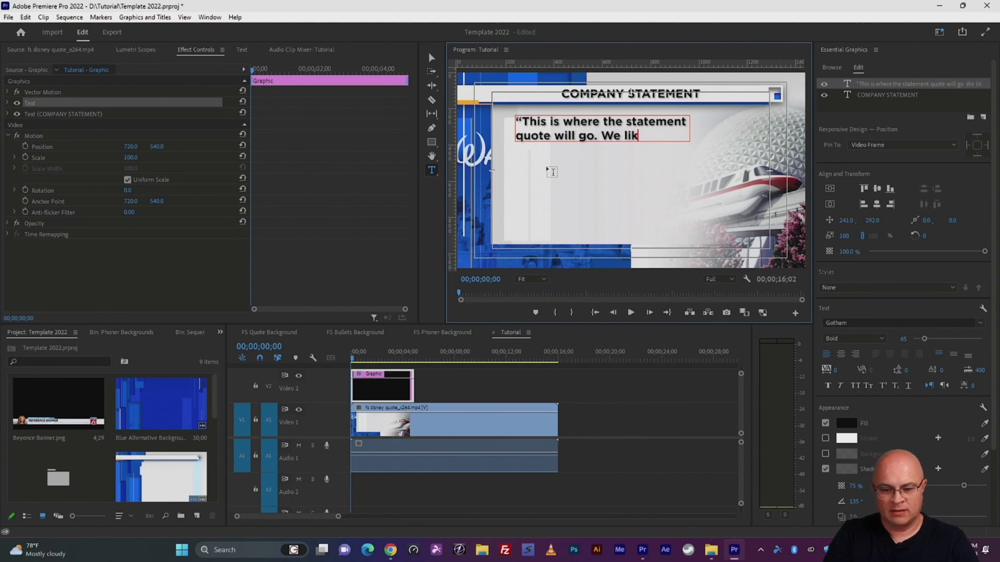
pyautogui.write('e to use')
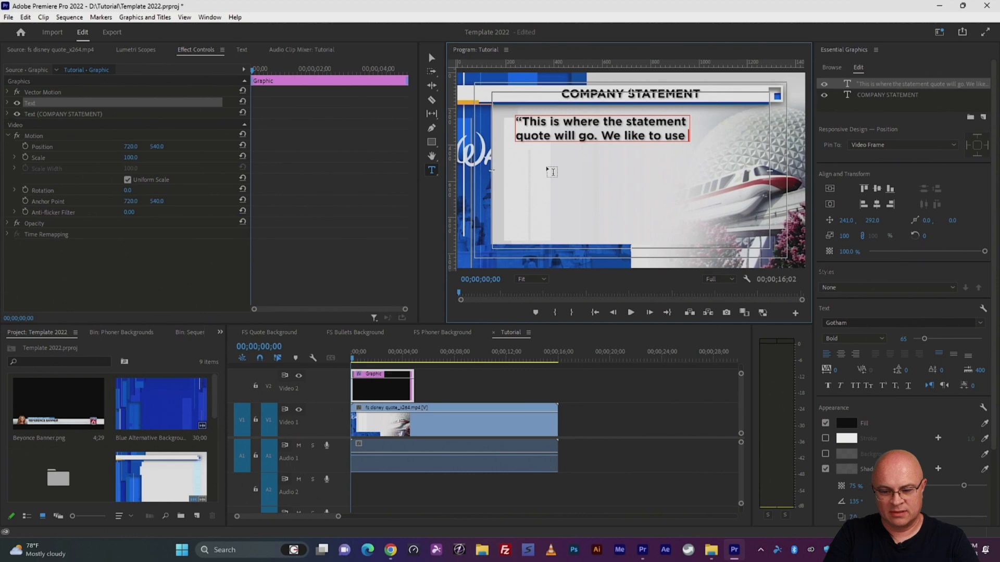
pyautogui.write(' the Go')
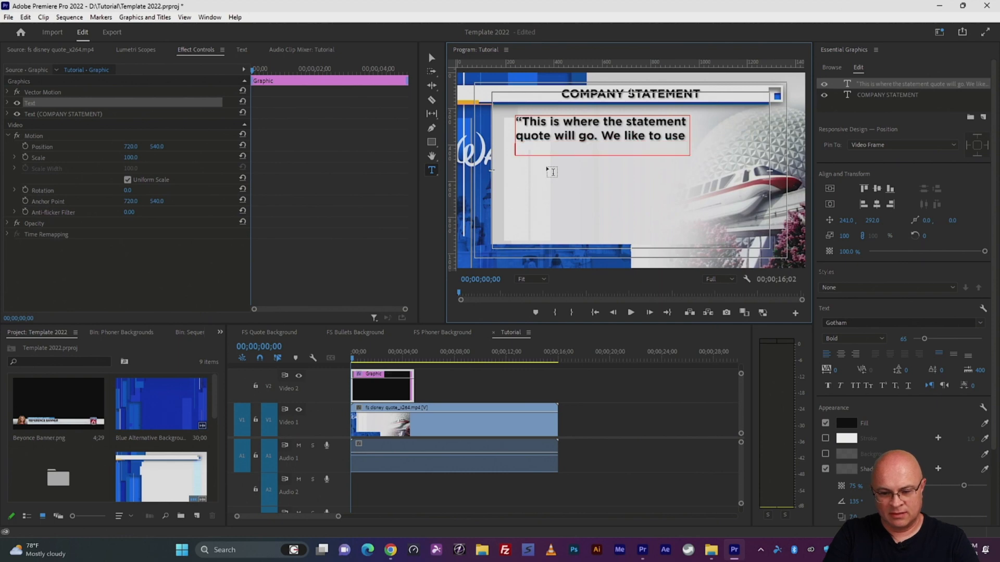
pyautogui.write('th')
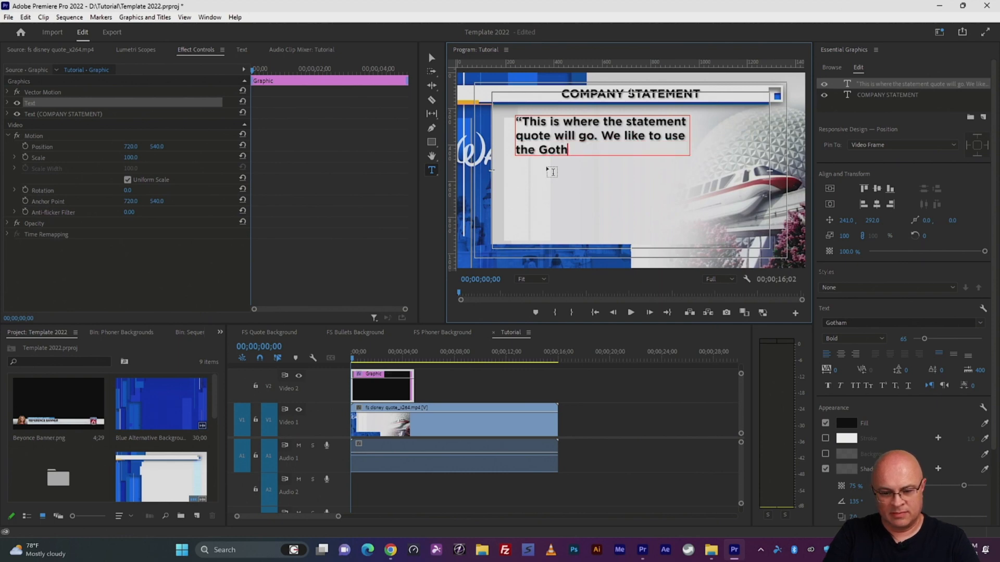
pyautogui.write('am Bold ')
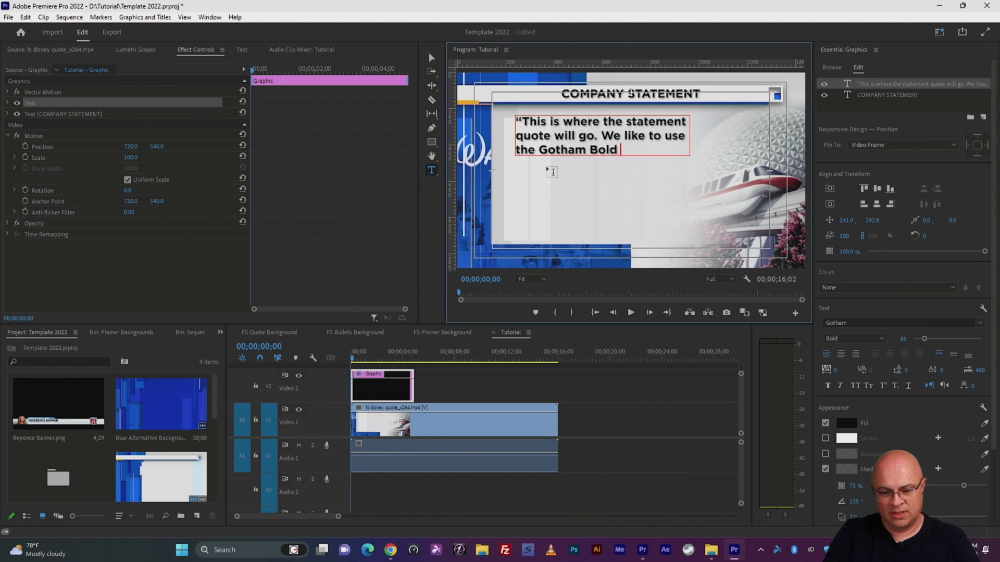
pyautogui.write('font in our')
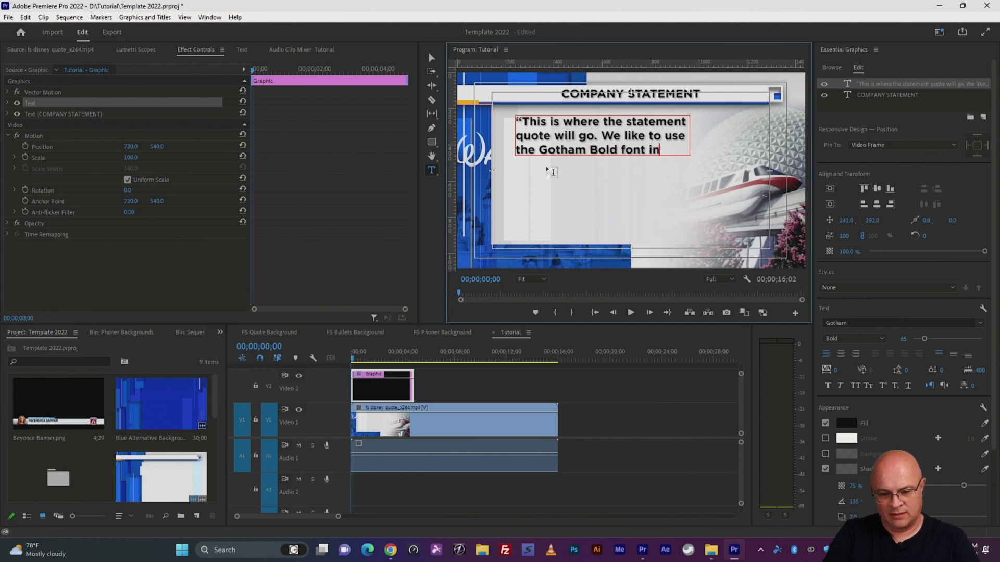
pyautogui.press('Return')
pyautogui.write('ful')
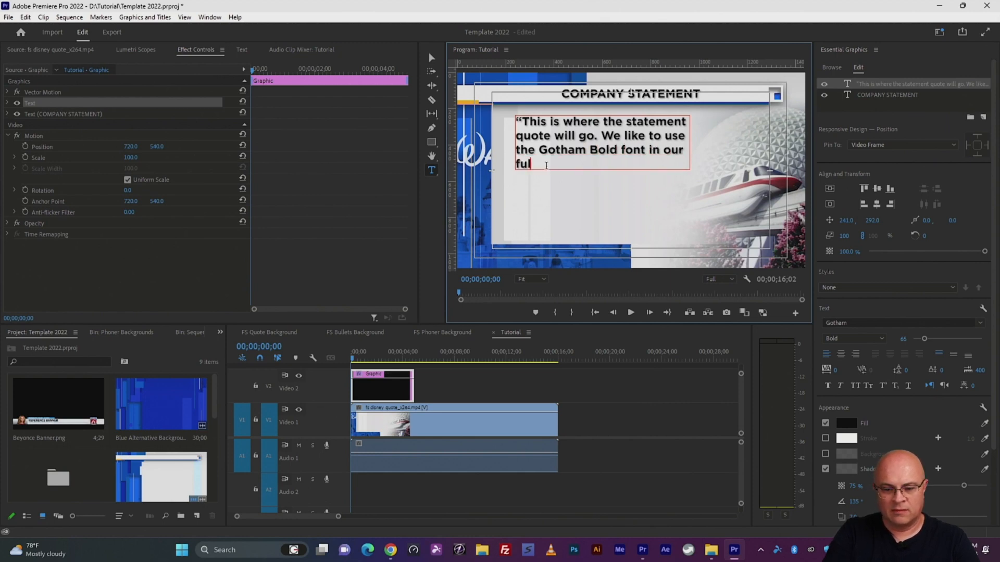
pyautogui.write('lscreens."')
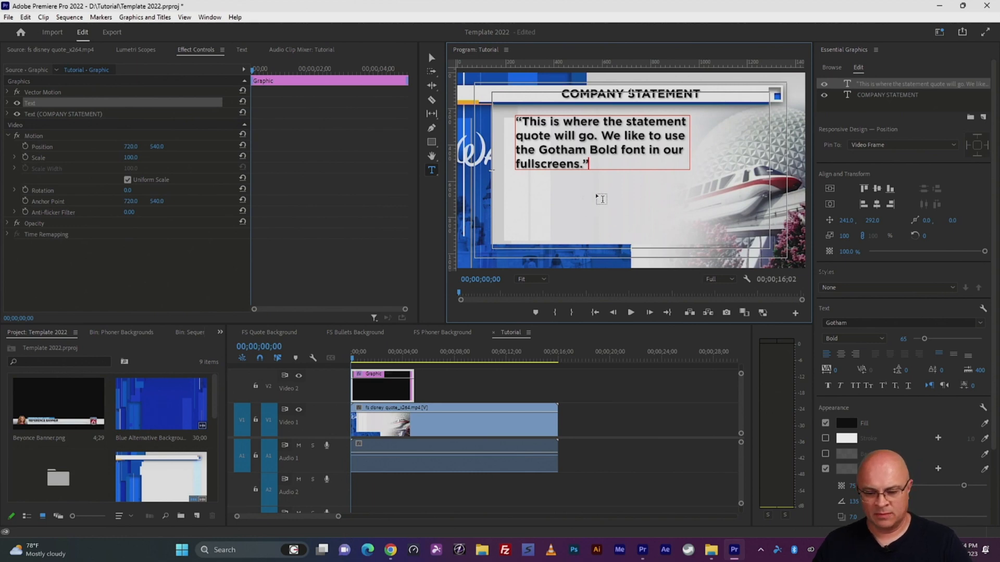
pyautogui.click(431, 57)
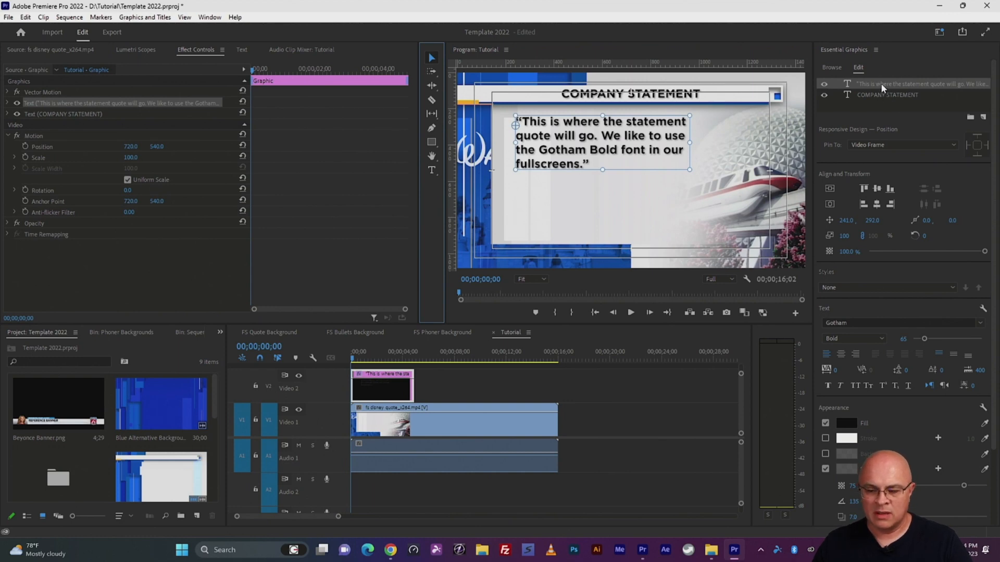
# Compare the title and quote text layers by selecting each in turn, ending on the quote layer.
pyautogui.click(861, 92)
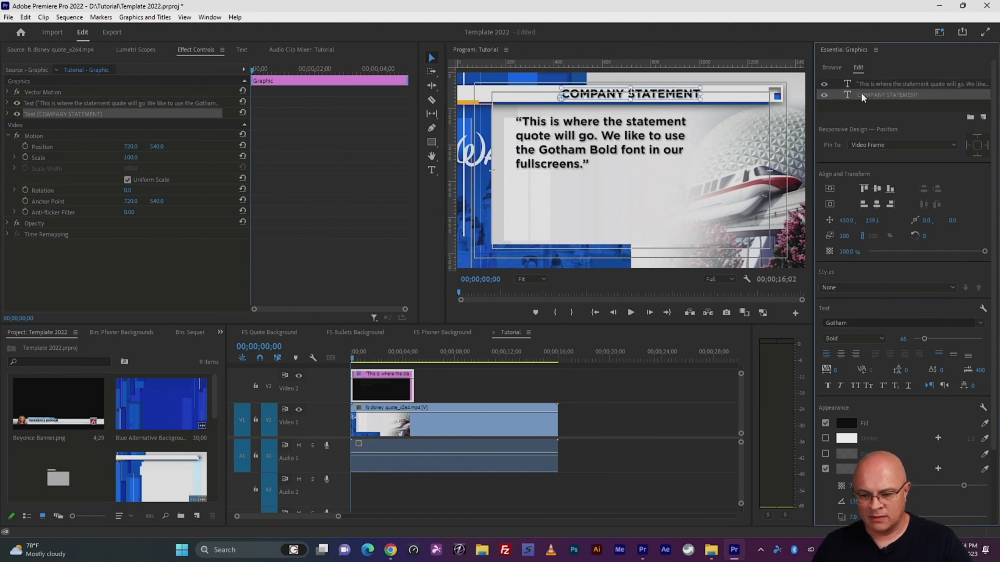
pyautogui.click(868, 81)
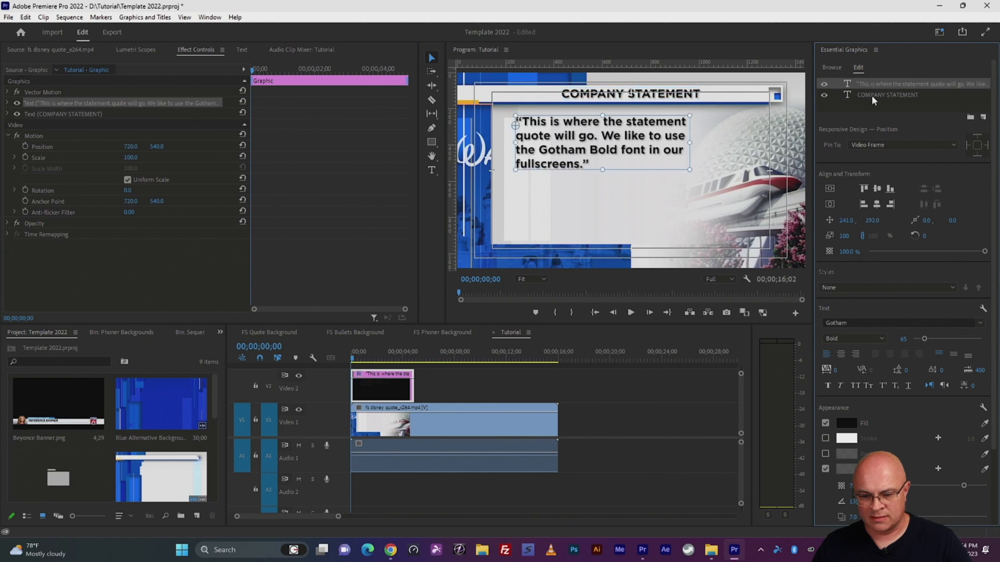
pyautogui.click(871, 95)
pyautogui.click(873, 88)
pyautogui.click(874, 85)
pyautogui.click(874, 93)
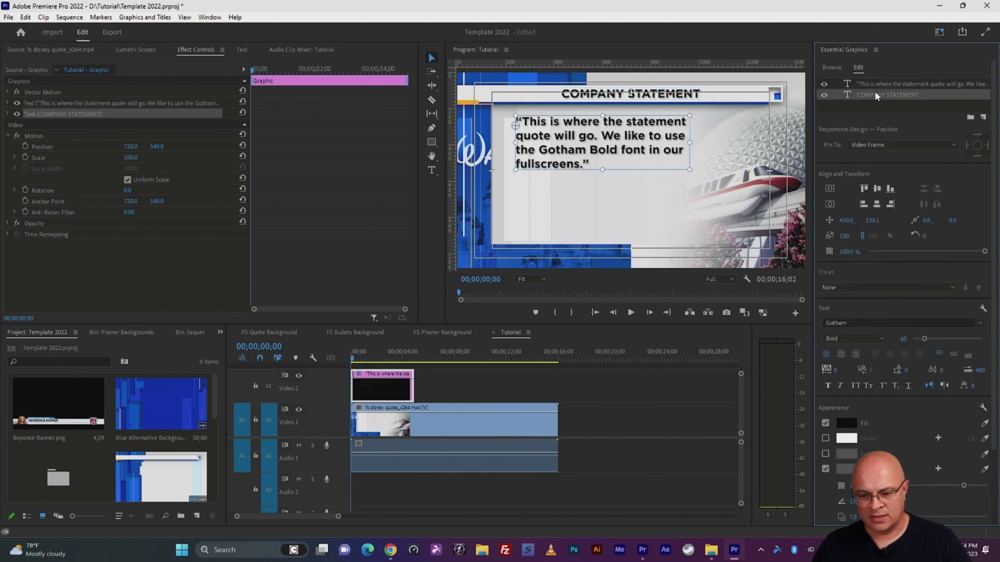
pyautogui.click(874, 86)
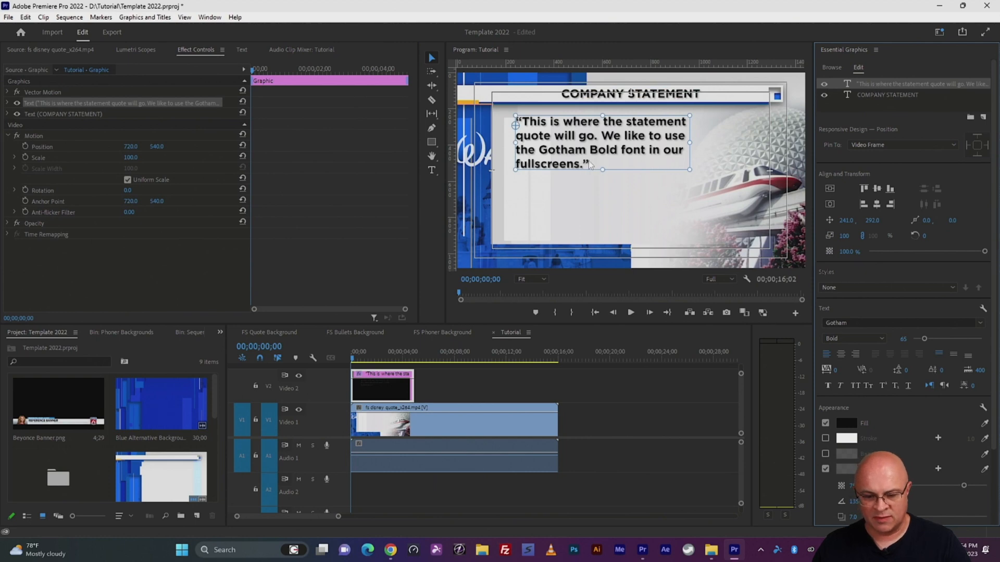
# Try a font size of 35 on the quote text and restore it to 65.
pyautogui.click(899, 338)
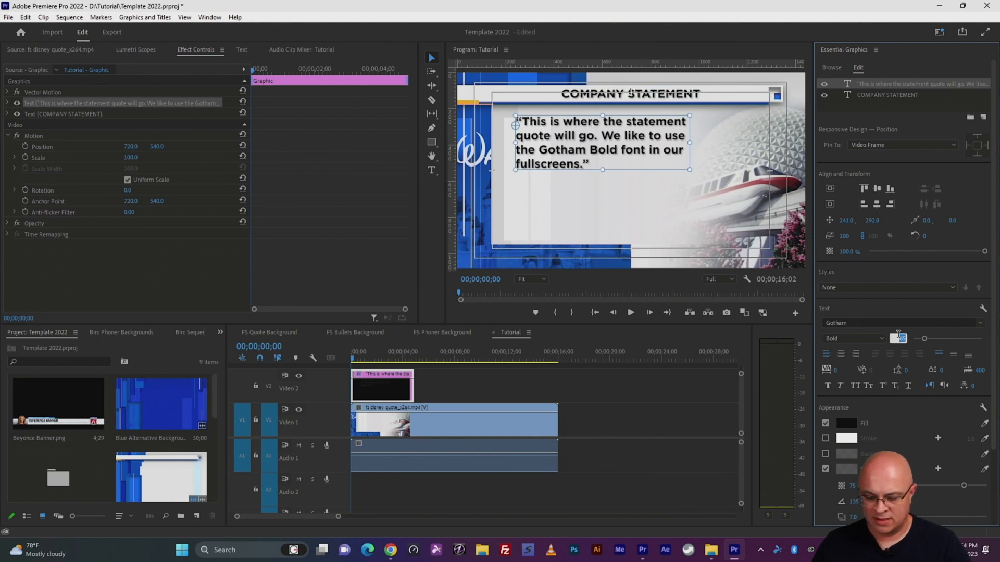
pyautogui.write('35')
pyautogui.press('Return')
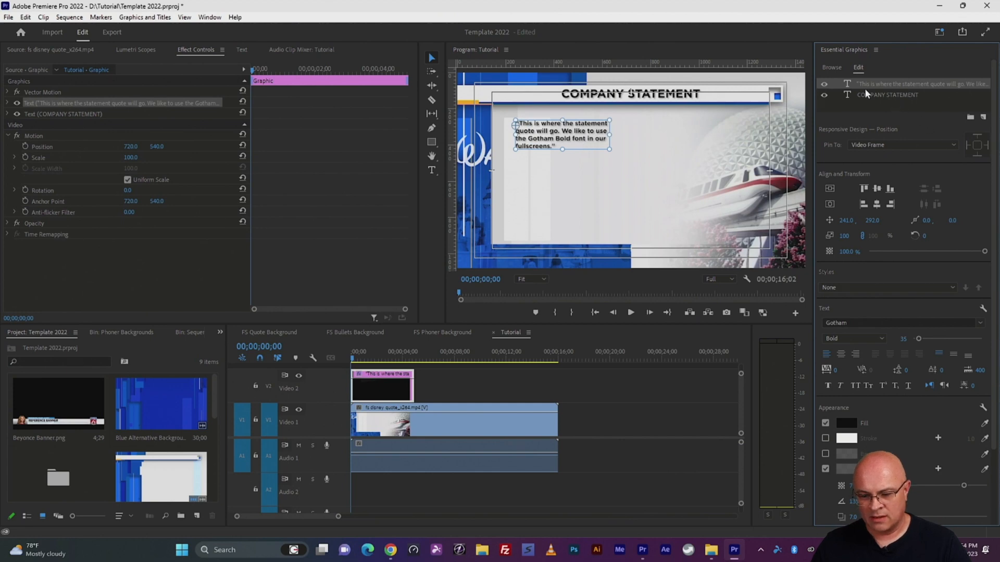
pyautogui.hotkey('ctrl', 's')
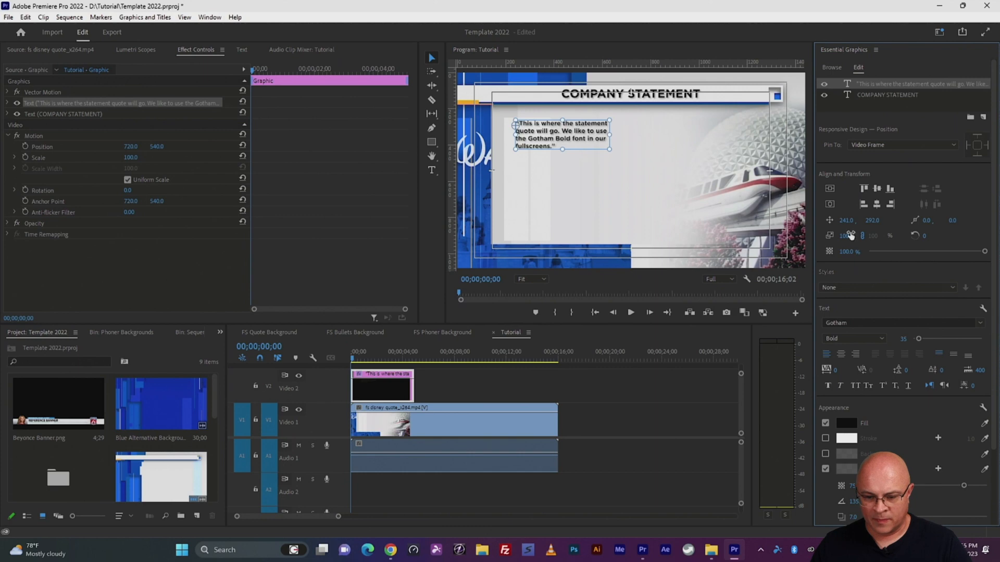
pyautogui.click(898, 338)
pyautogui.write('65')
pyautogui.press('Return')
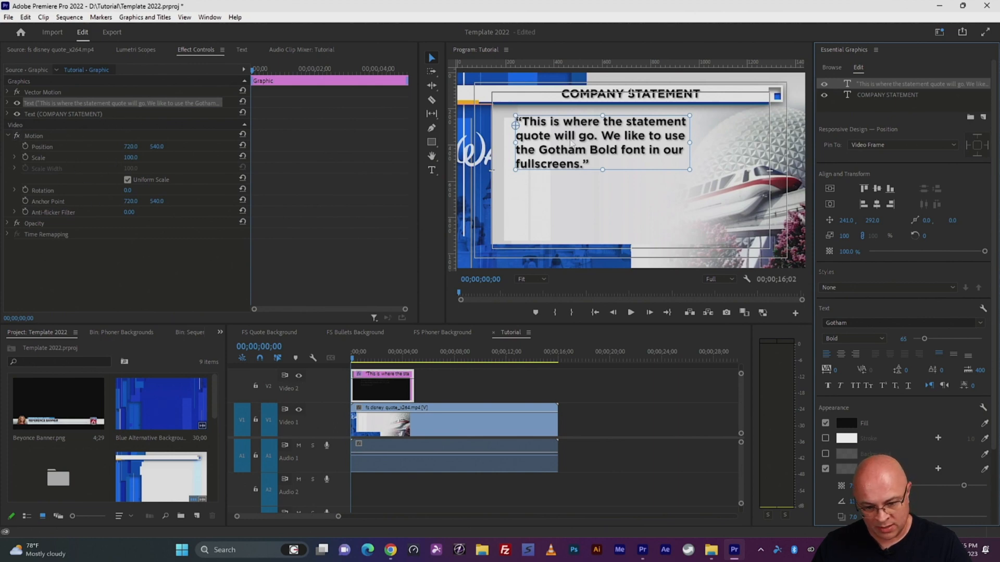
# Expand the quote text layer's properties and enable keyframing for its Transform Opacity at 00;00;00;00.
pyautogui.click(8, 104)
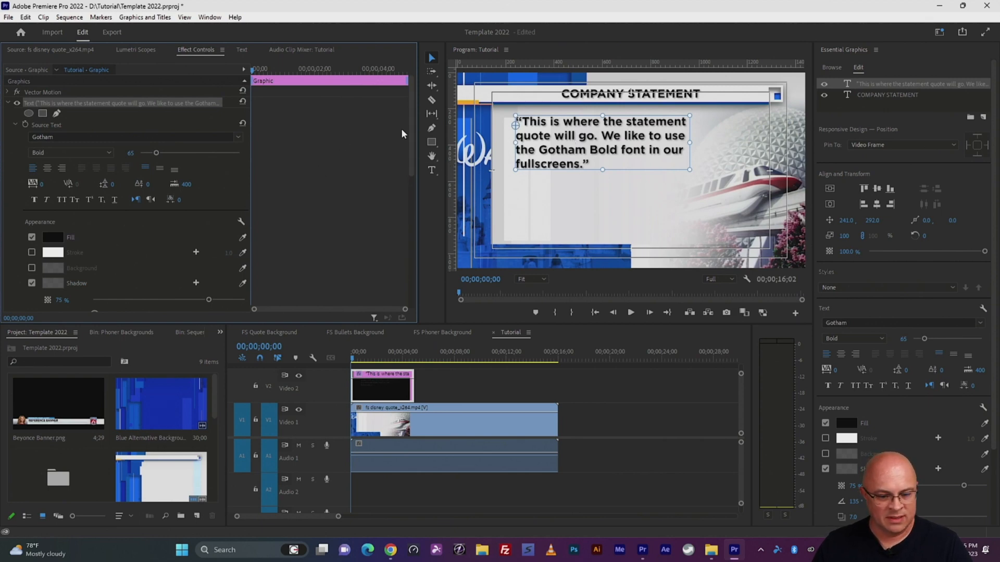
pyautogui.moveTo(411, 133); pyautogui.dragTo(411, 145)
pyautogui.moveTo(408, 177); pyautogui.dragTo(406, 225)
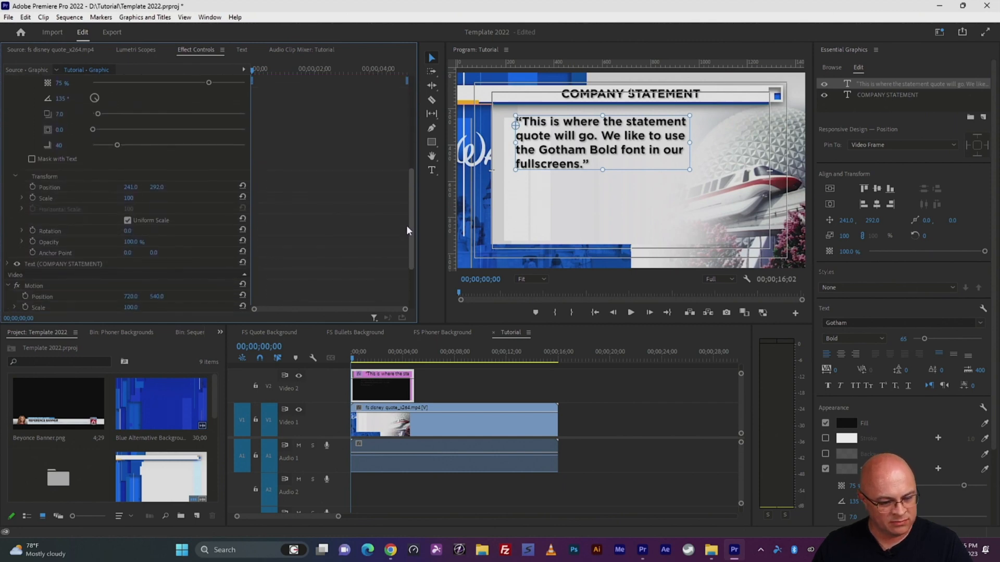
pyautogui.click(32, 239)
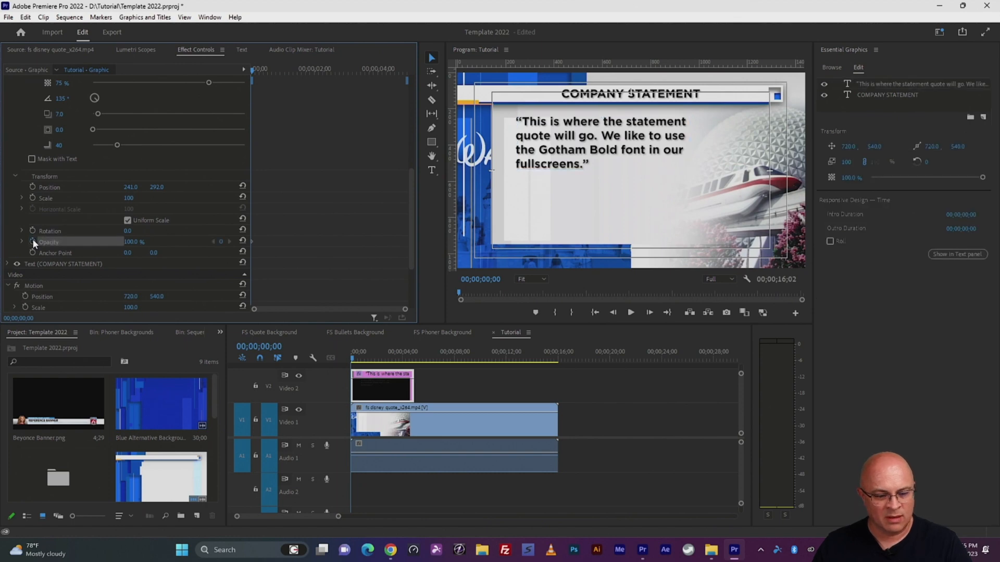
# Keyframe the quote text's opacity from 0% at 00;00;00;00 to 100% at 00;00;00;10.
pyautogui.click(138, 241)
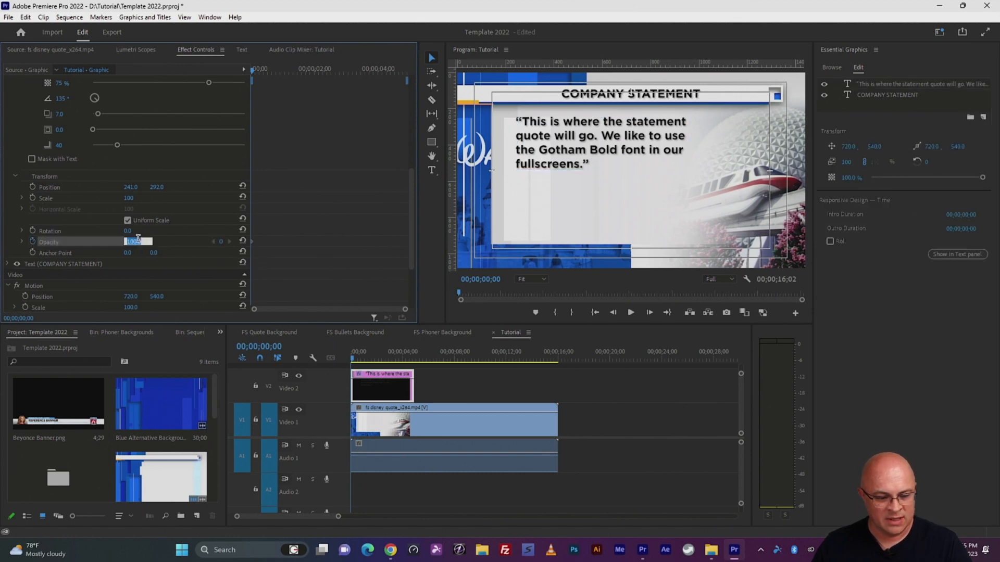
pyautogui.write('0')
pyautogui.press('Return')
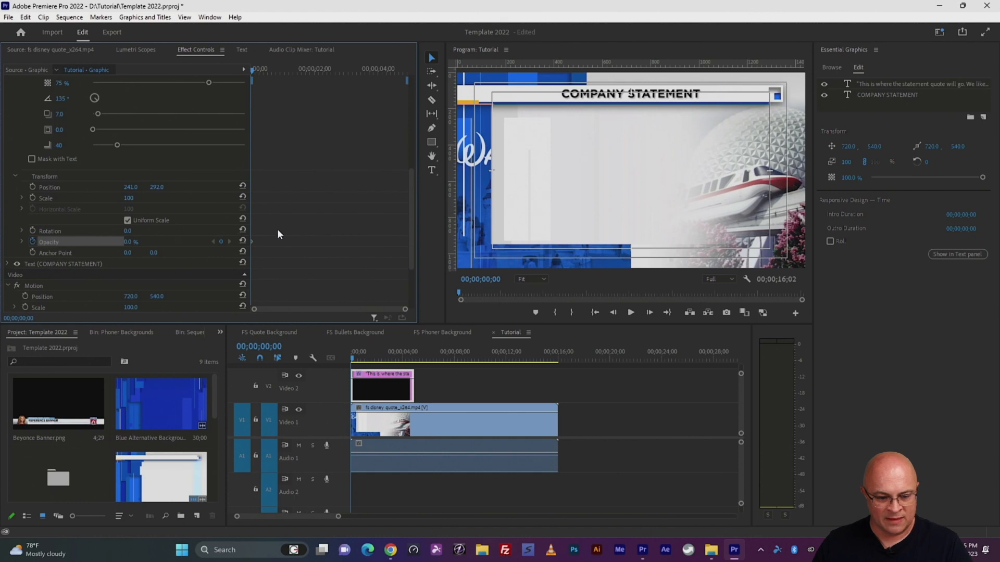
pyautogui.hotkey('shift', 'Right')
pyautogui.hotkey('shift', 'Right')
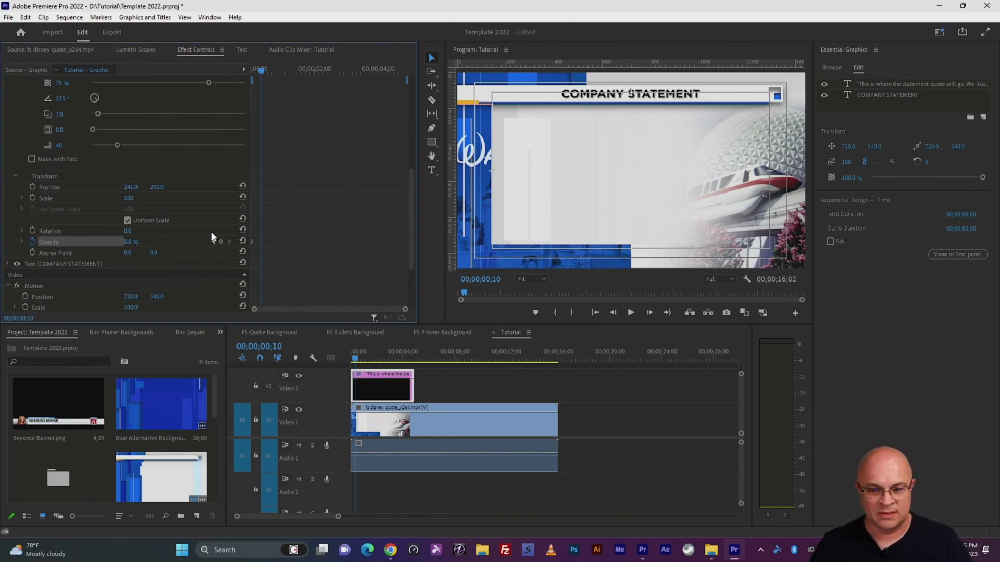
pyautogui.click(127, 243)
pyautogui.write('100')
pyautogui.press('Return')
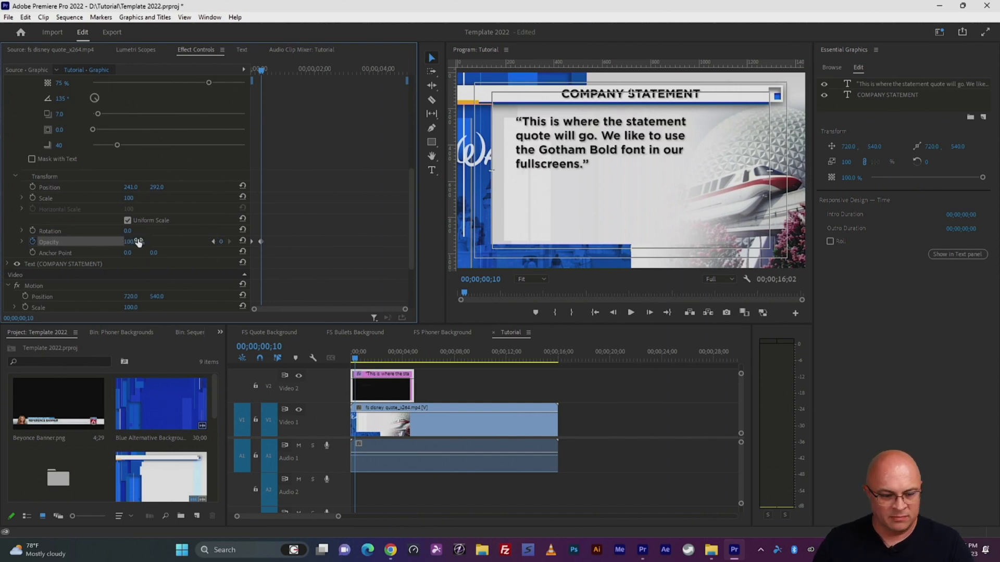
# Play the sequence twice from its start to check the quote text's fade-in.
pyautogui.moveTo(391, 357); pyautogui.dragTo(332, 354)
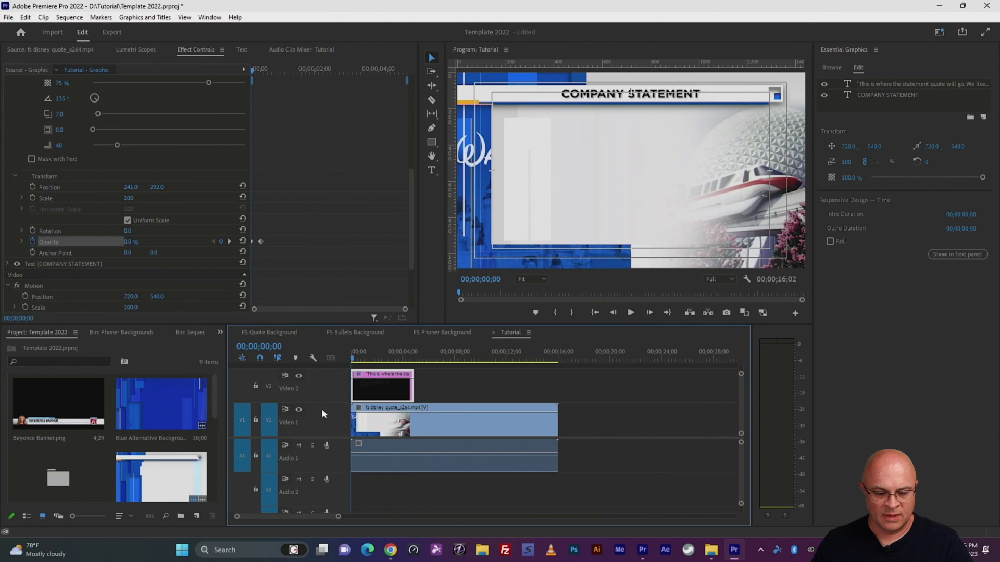
pyautogui.press('space')
pyautogui.press('space')
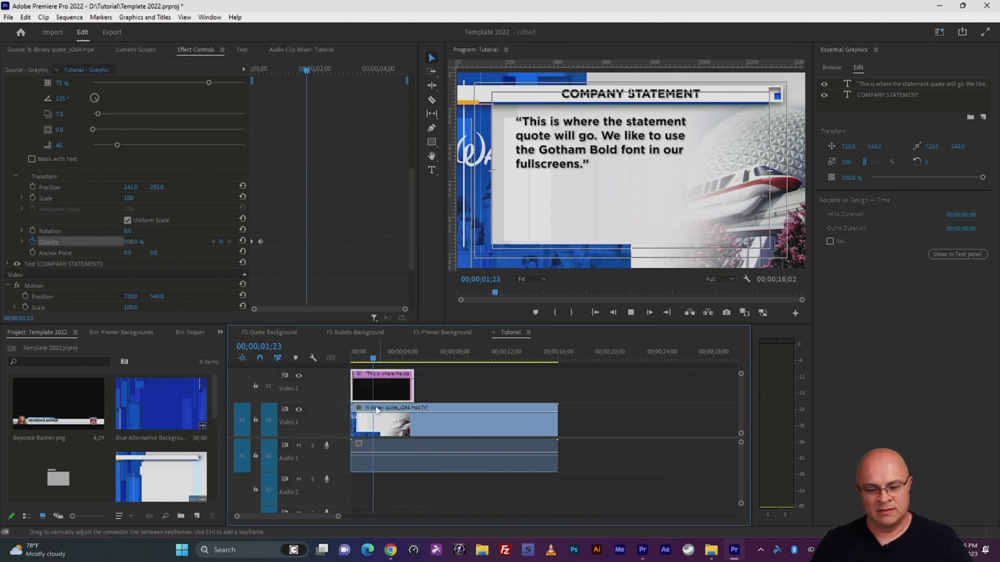
pyautogui.moveTo(382, 358); pyautogui.dragTo(352, 357)
pyautogui.press('space')
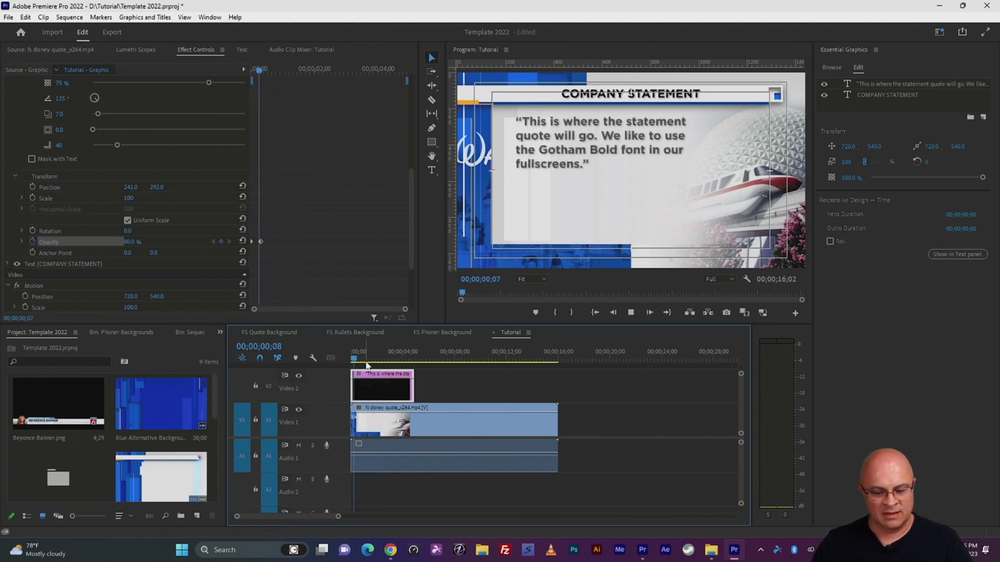
pyautogui.press('space')
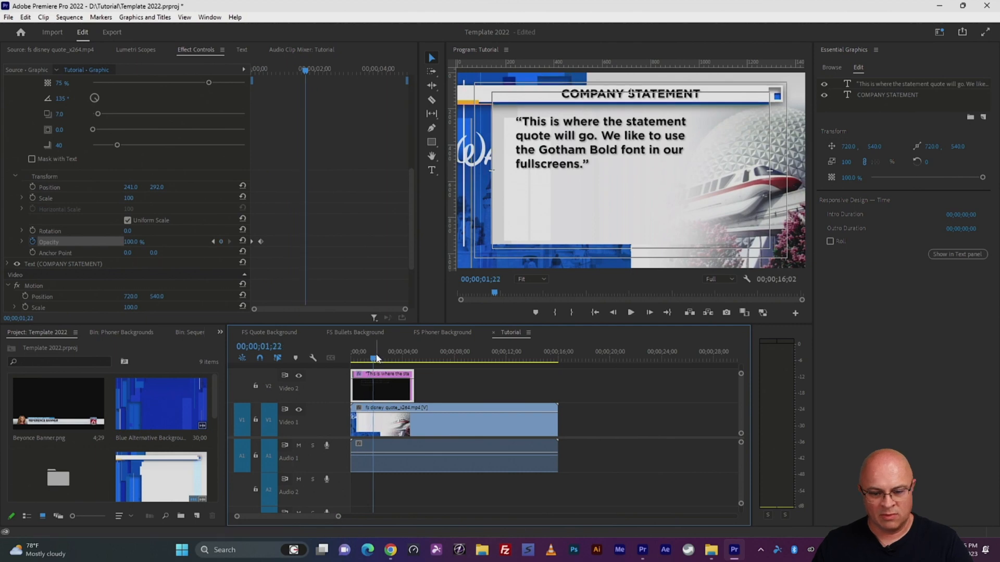
# At 00;00;01;28, add a separate text layer below the quote reading "-- Company Spokesperson".
pyautogui.click(378, 359)
pyautogui.press('Left')
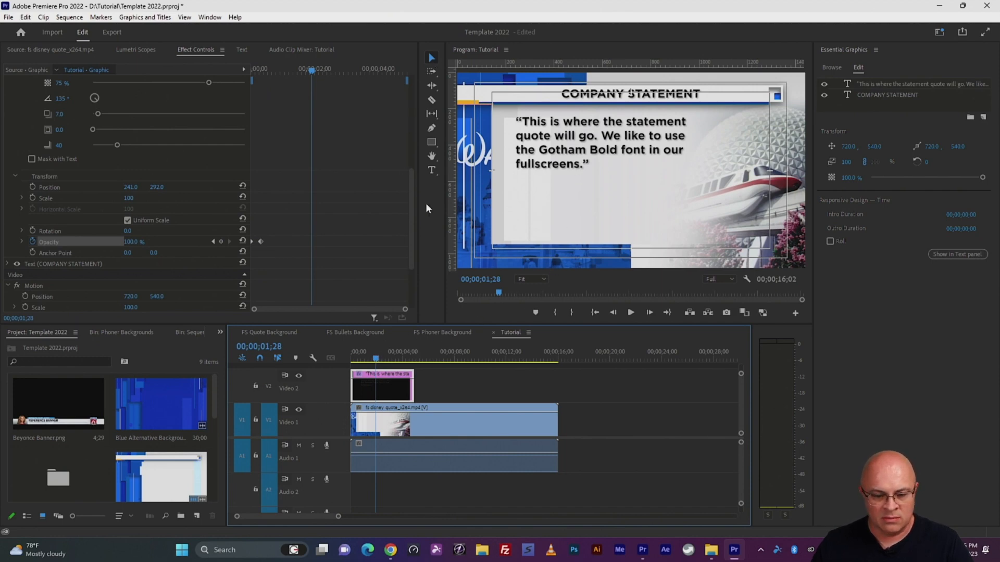
pyautogui.click(431, 170)
pyautogui.click(553, 190)
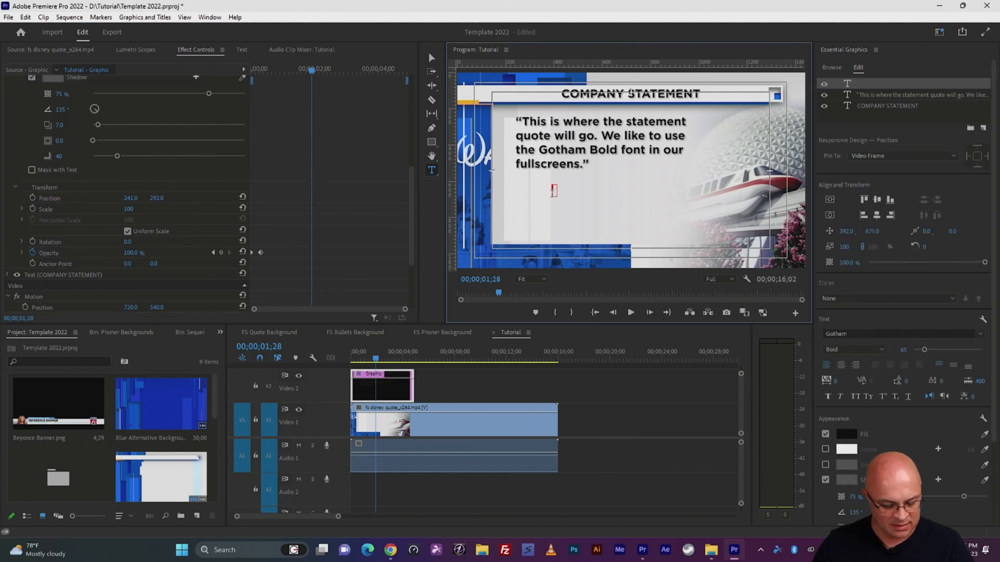
pyautogui.write('-')
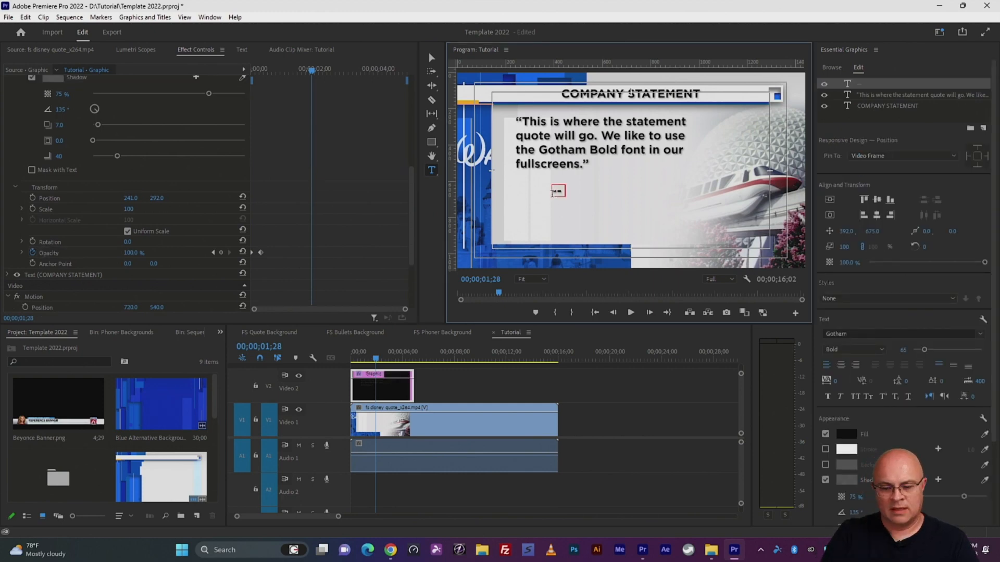
pyautogui.write('- Compa')
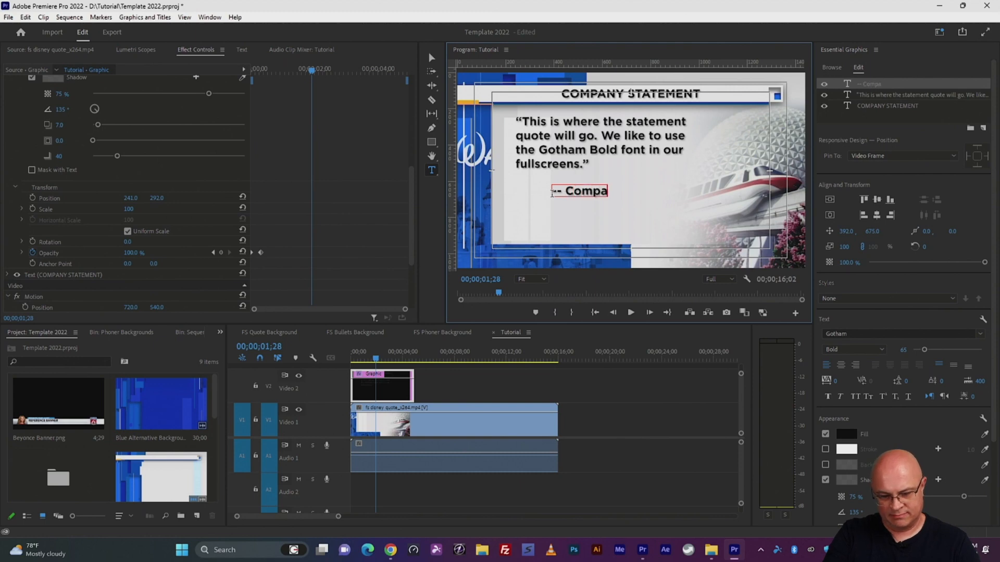
pyautogui.write('ny Spoke')
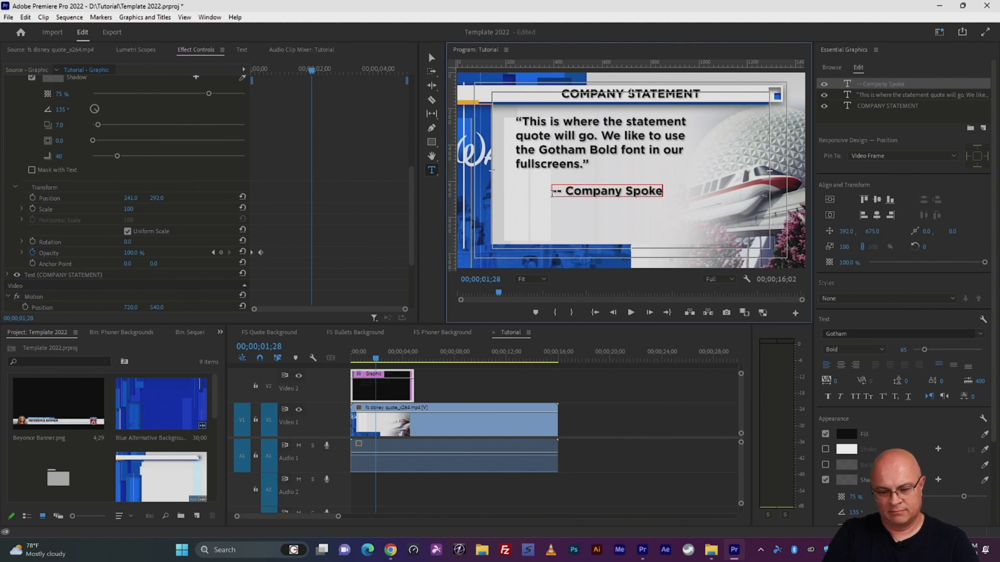
pyautogui.write('sperson')
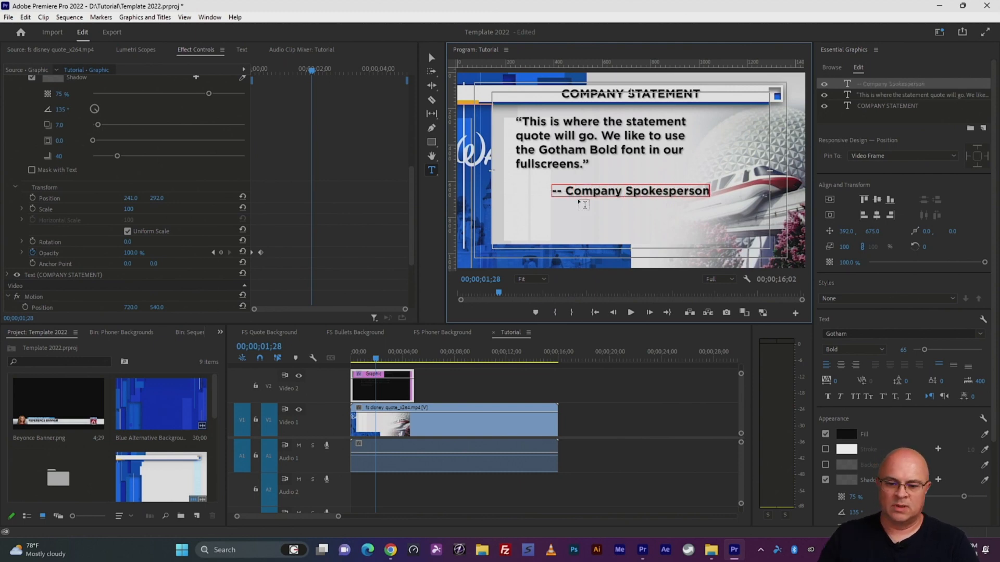
# Try a font size of 40 on the whole attribution line, then set it to 50.
pyautogui.moveTo(706, 192); pyautogui.dragTo(551, 198)
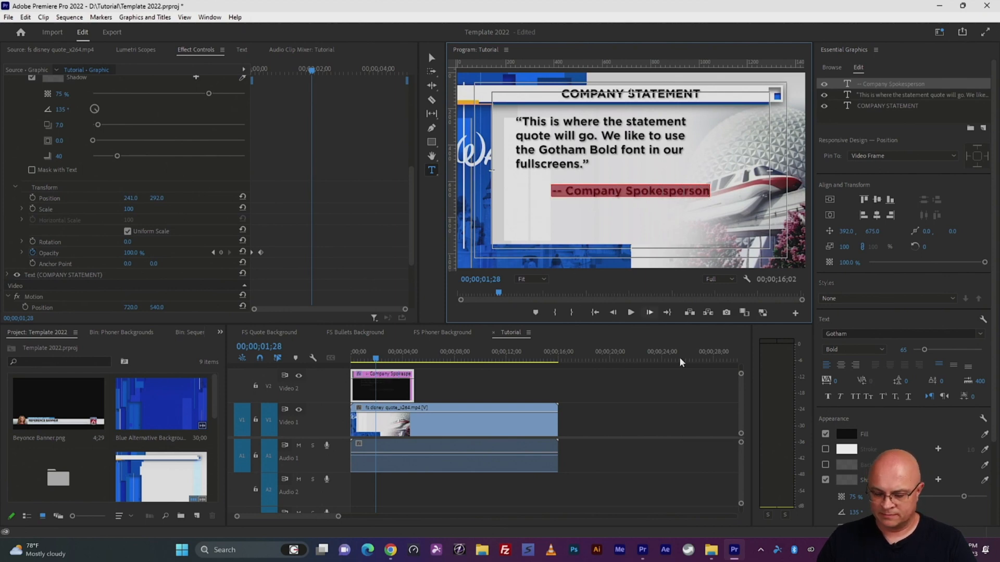
pyautogui.click(902, 350)
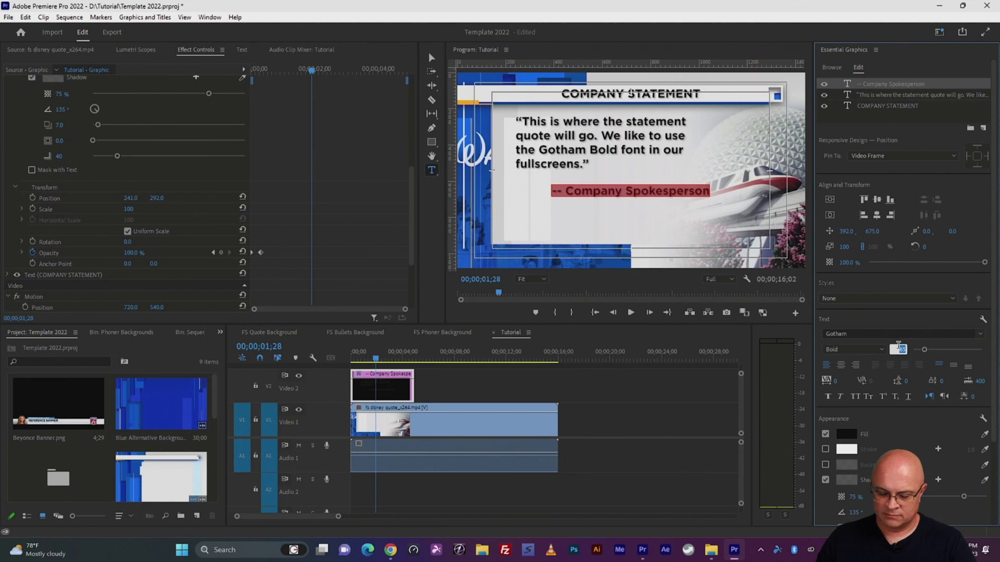
pyautogui.write('40')
pyautogui.press('Return')
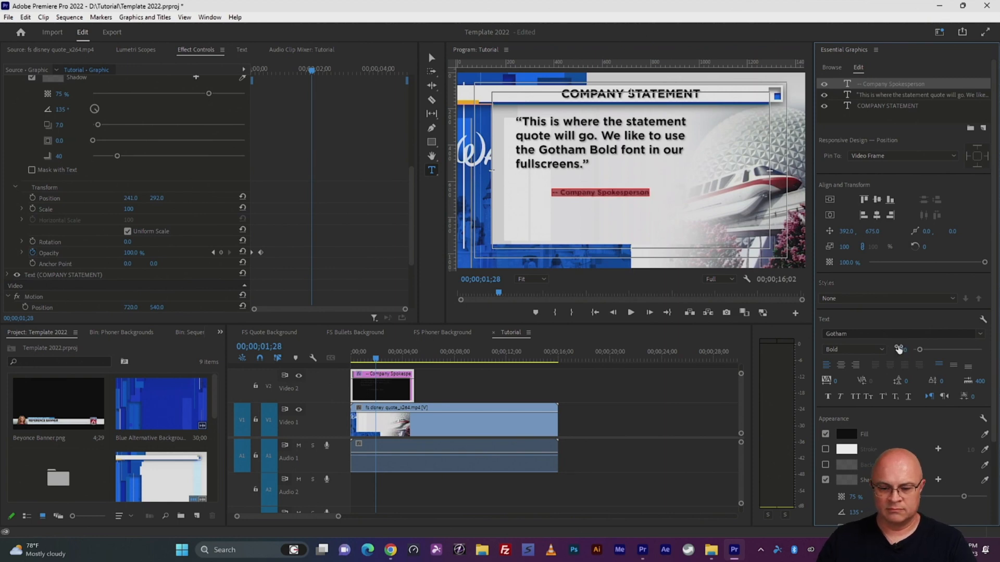
pyautogui.click(900, 347)
pyautogui.write('50')
pyautogui.press('Return')
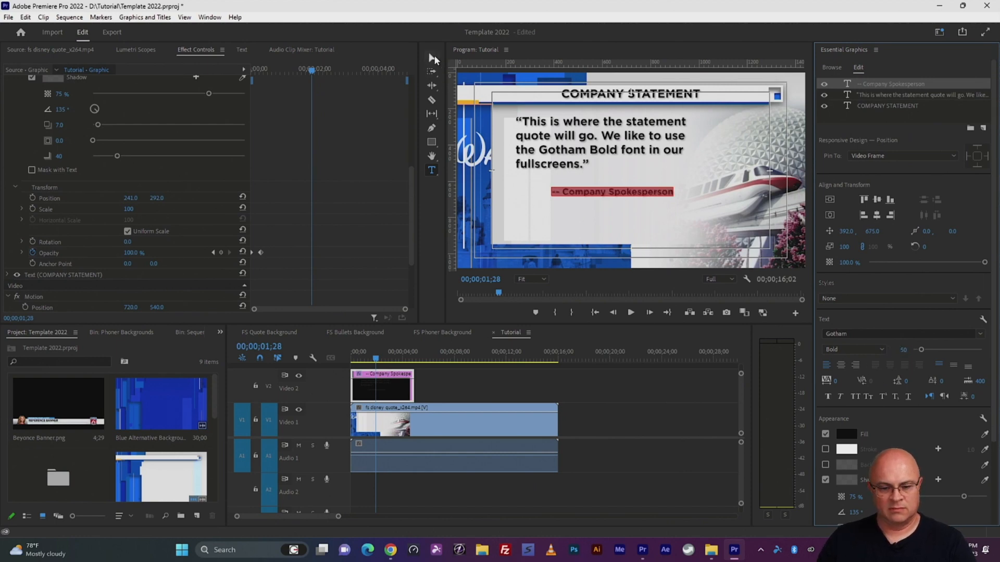
# Move the attribution line up close beneath the quote, to a position of about 416, 613, and deselect it.
pyautogui.press('Escape')
pyautogui.press('v')
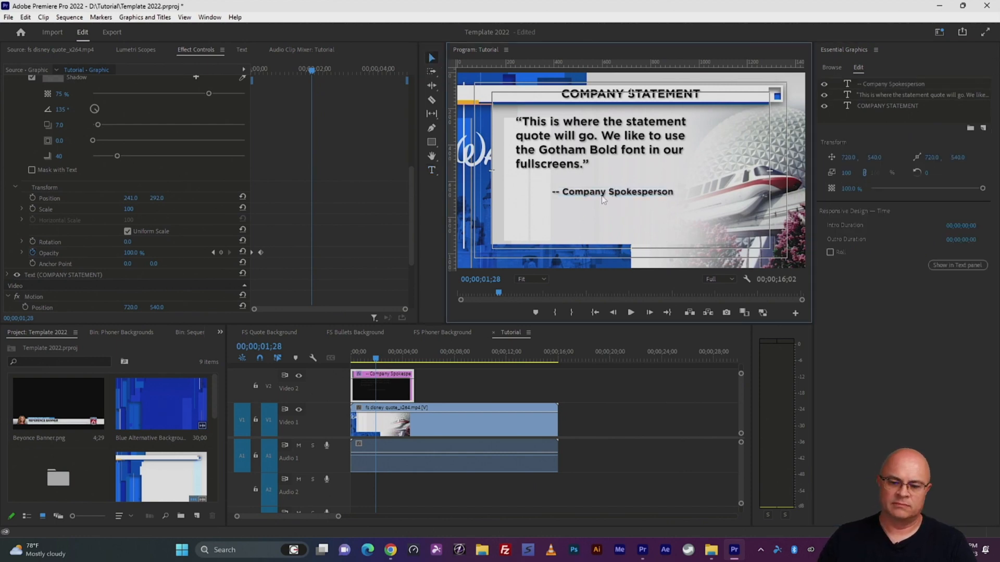
pyautogui.moveTo(603, 193); pyautogui.dragTo(607, 183)
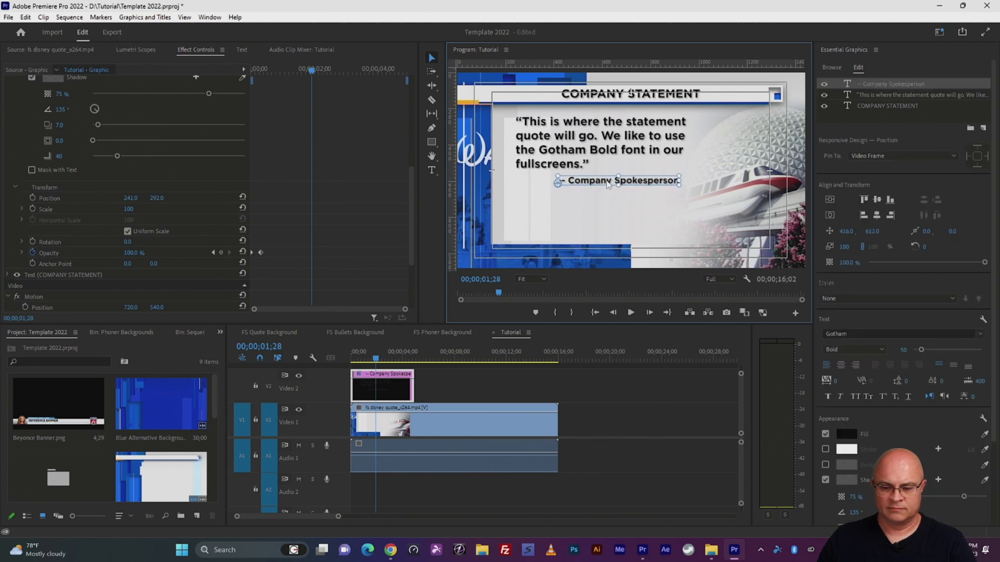
pyautogui.click(605, 205)
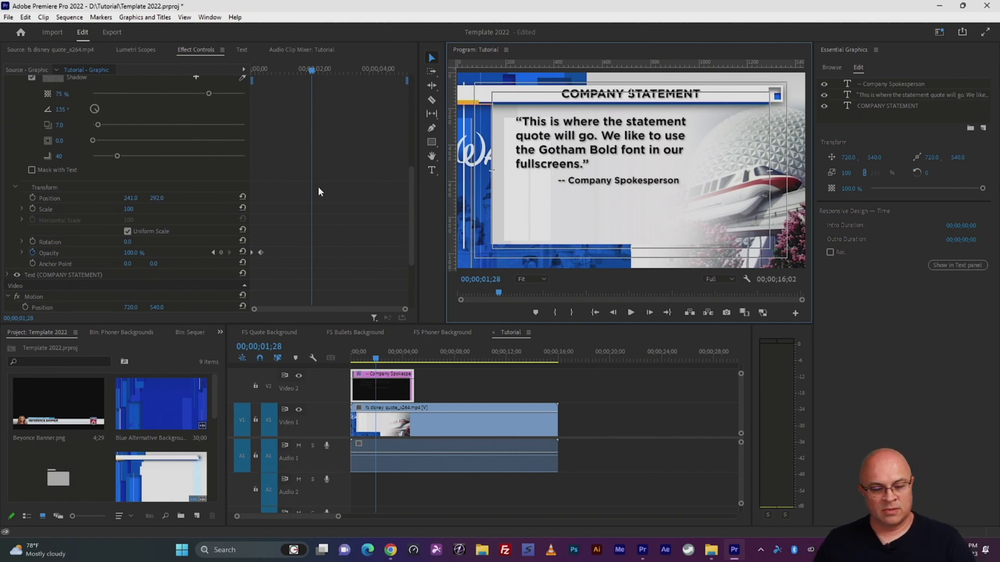
# Add a rectangular mask to the Company Spokesperson text layer and invert it.
pyautogui.moveTo(409, 195); pyautogui.dragTo(408, 92)
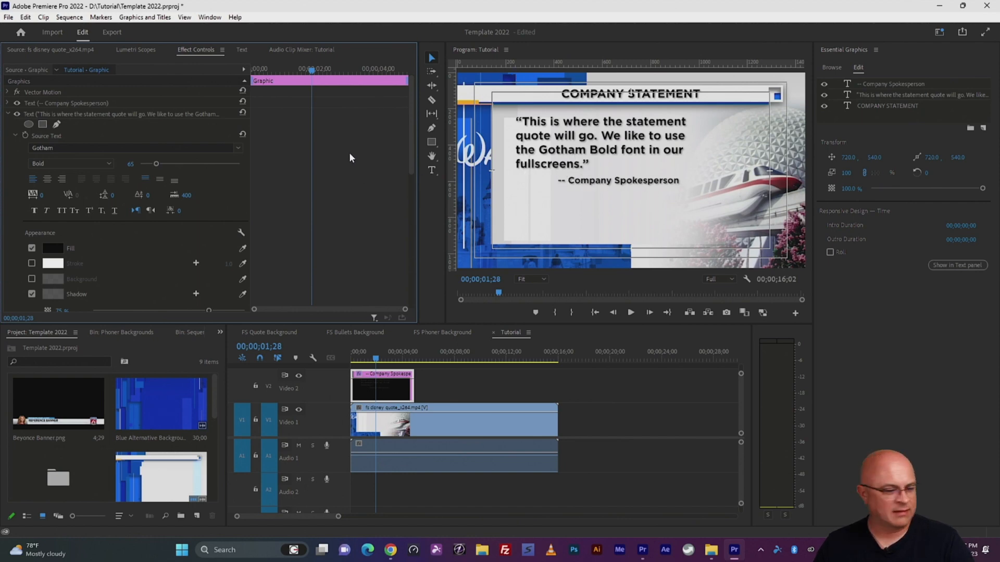
pyautogui.click(14, 105)
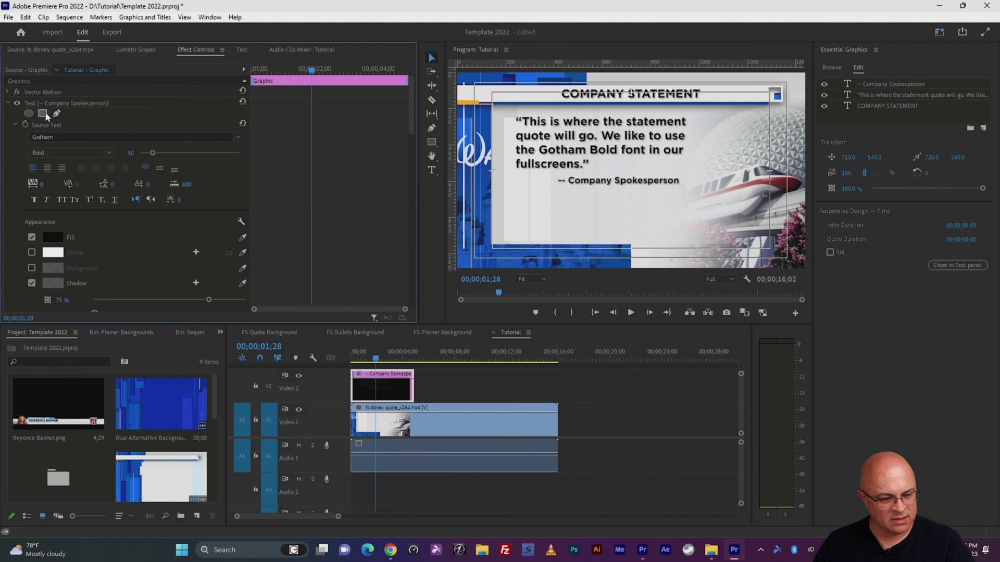
pyautogui.click(42, 113)
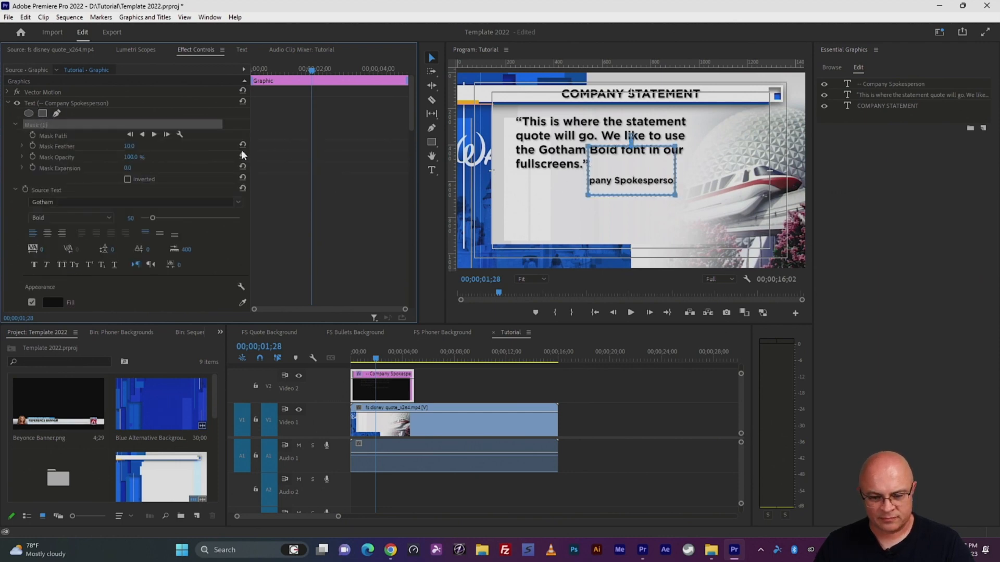
pyautogui.click(127, 179)
# Reposition and reshape the mask into a wide, shallow rectangle covering the whole attribution line.
pyautogui.moveTo(625, 178); pyautogui.dragTo(595, 204)
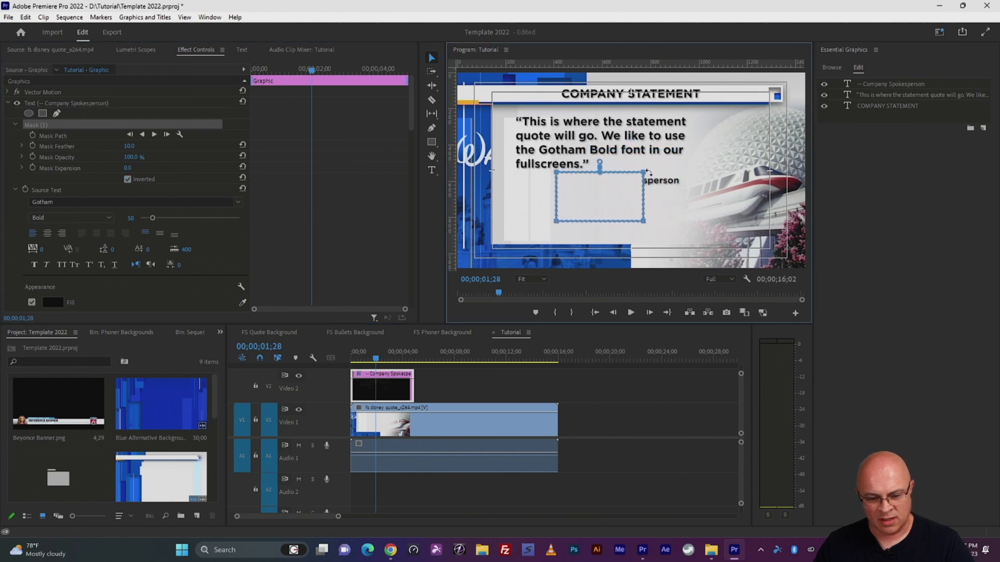
pyautogui.moveTo(644, 175); pyautogui.dragTo(683, 174)
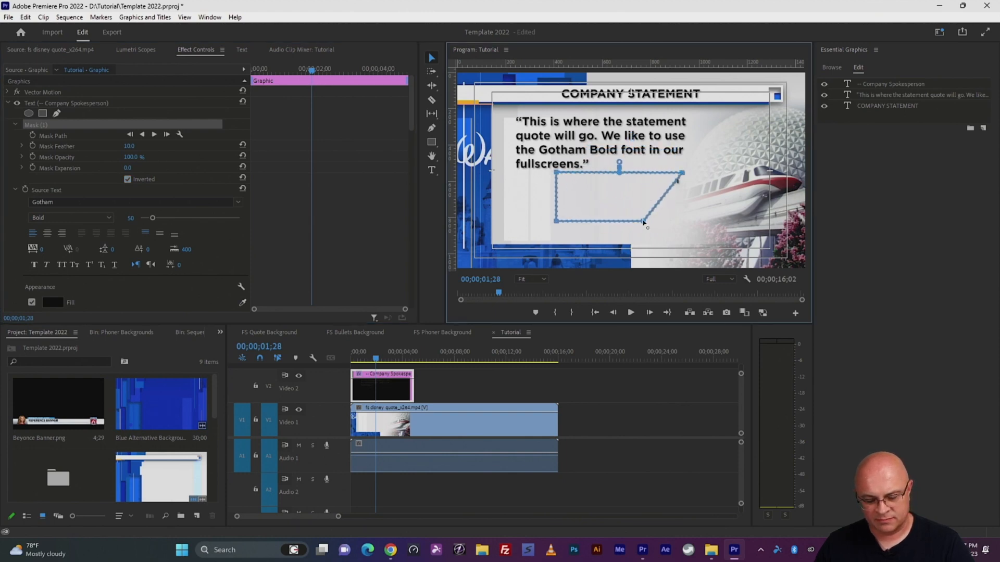
pyautogui.moveTo(645, 221); pyautogui.dragTo(685, 198)
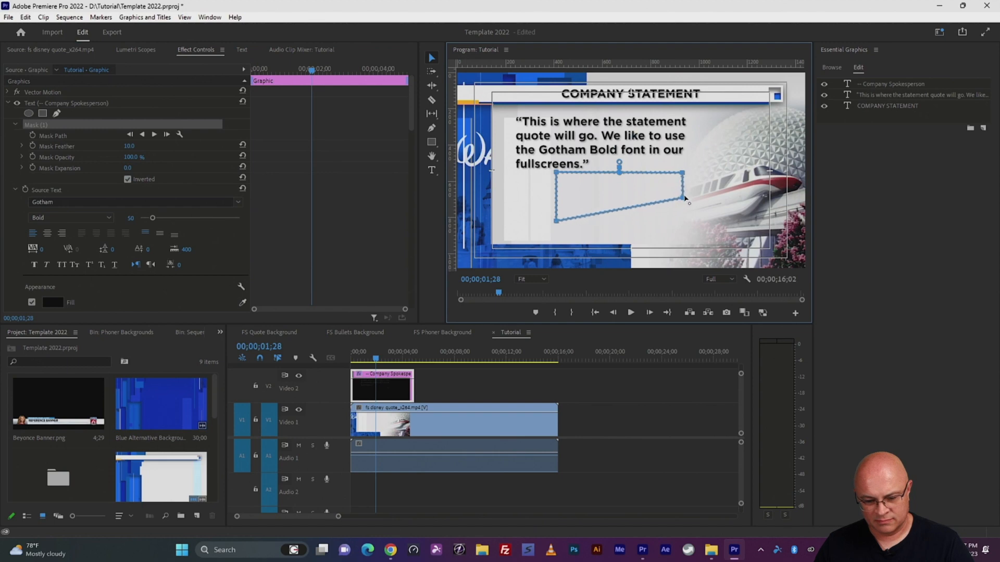
pyautogui.moveTo(556, 221); pyautogui.dragTo(558, 197)
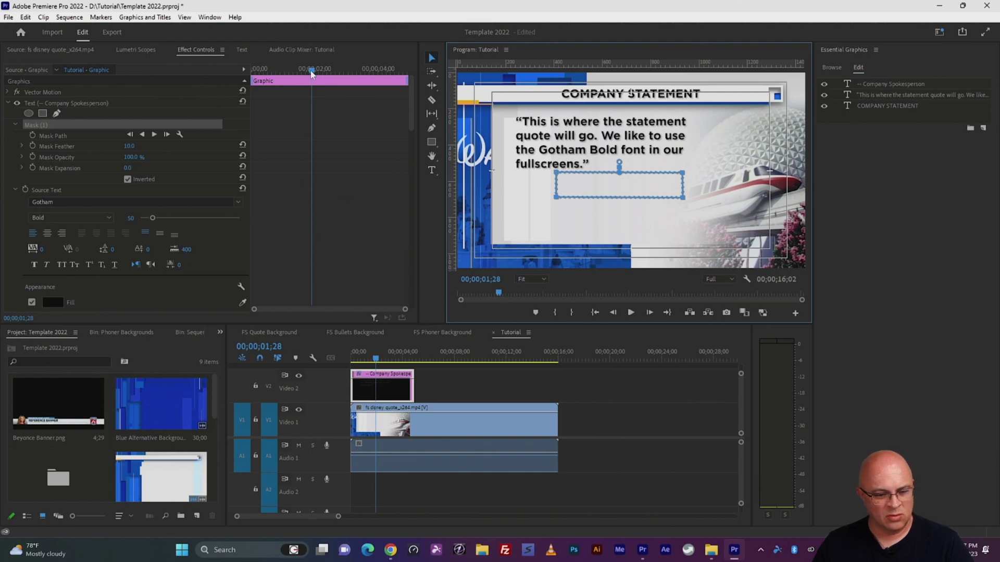
# Keyframe the Mask Path at 00;00;01;28, and at 00;00;02;13 slide the mask right until it clears the attribution line.
pyautogui.click(32, 135)
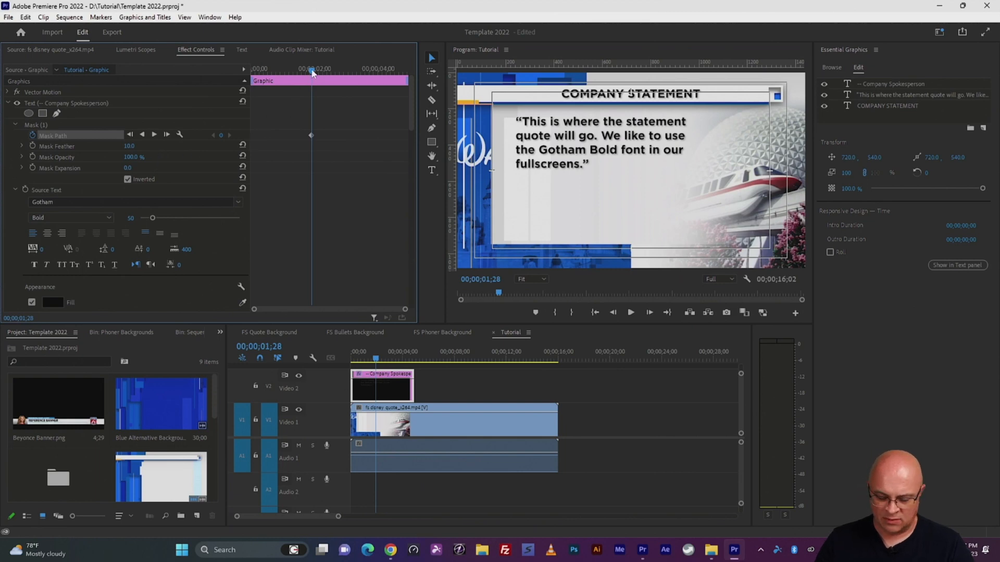
pyautogui.hotkey('shift', 'Right')
pyautogui.hotkey('shift', 'Right')
pyautogui.hotkey('shift', 'Right')
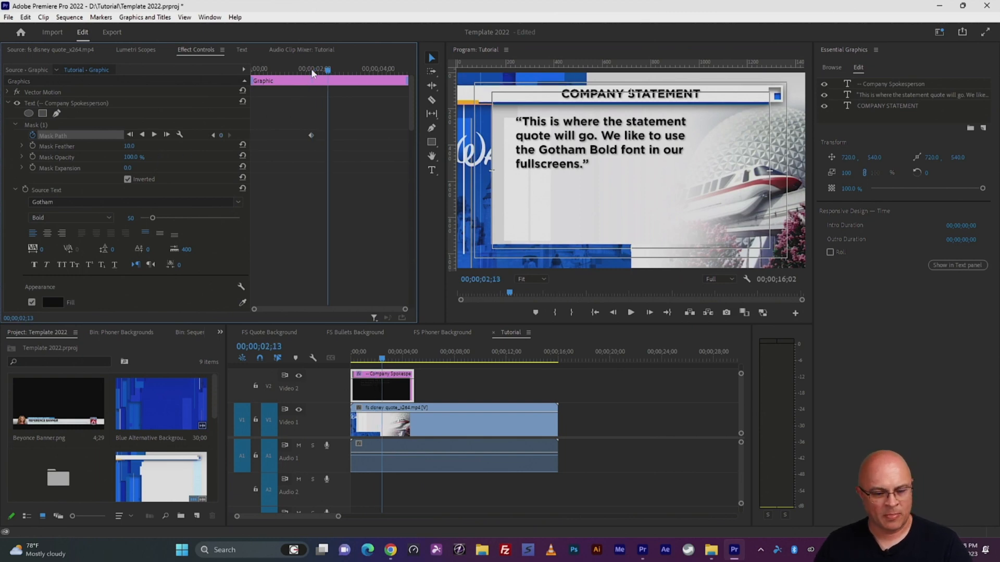
pyautogui.click(33, 126)
pyautogui.moveTo(593, 186); pyautogui.dragTo(755, 187)
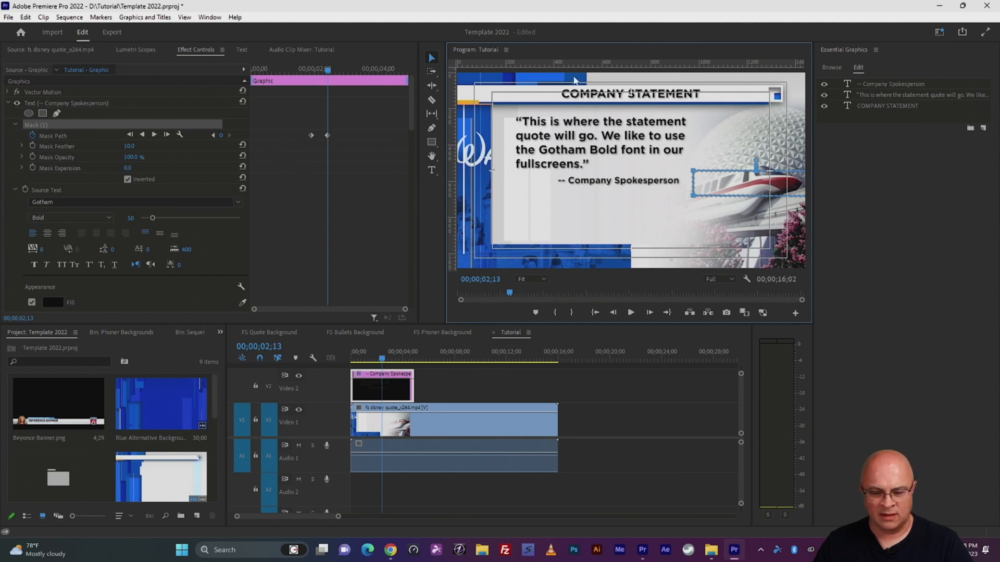
# Play the sequence from 00;00;01;05 with the mask outline hidden to check the attribution line's reveal.
pyautogui.click(288, 70)
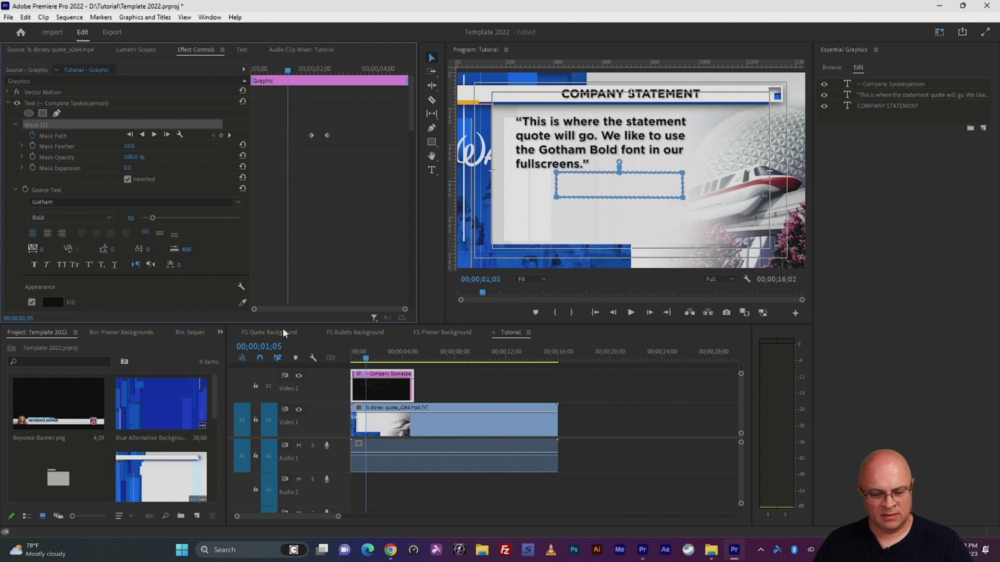
pyautogui.click(74, 92)
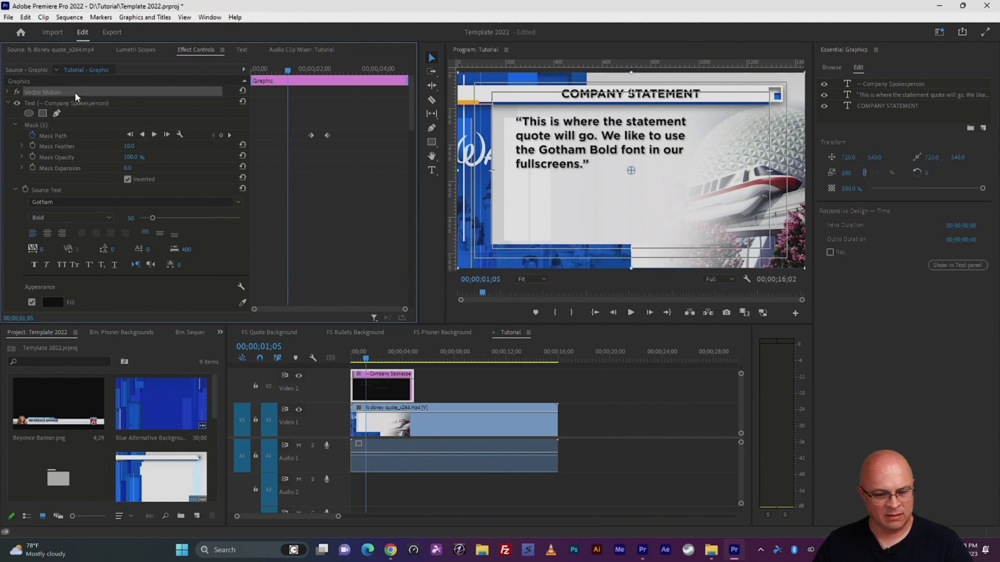
pyautogui.press('space')
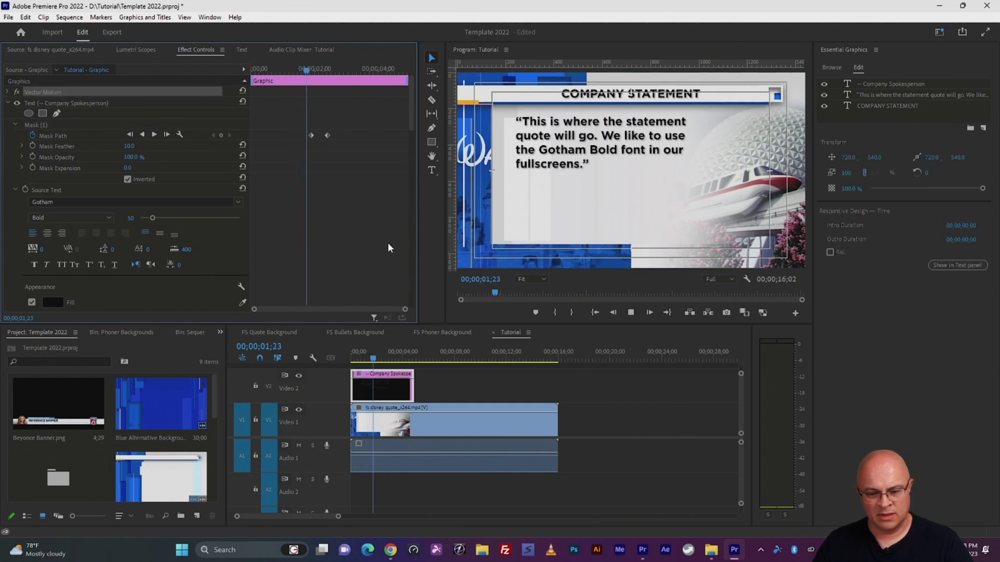
pyautogui.press('space')
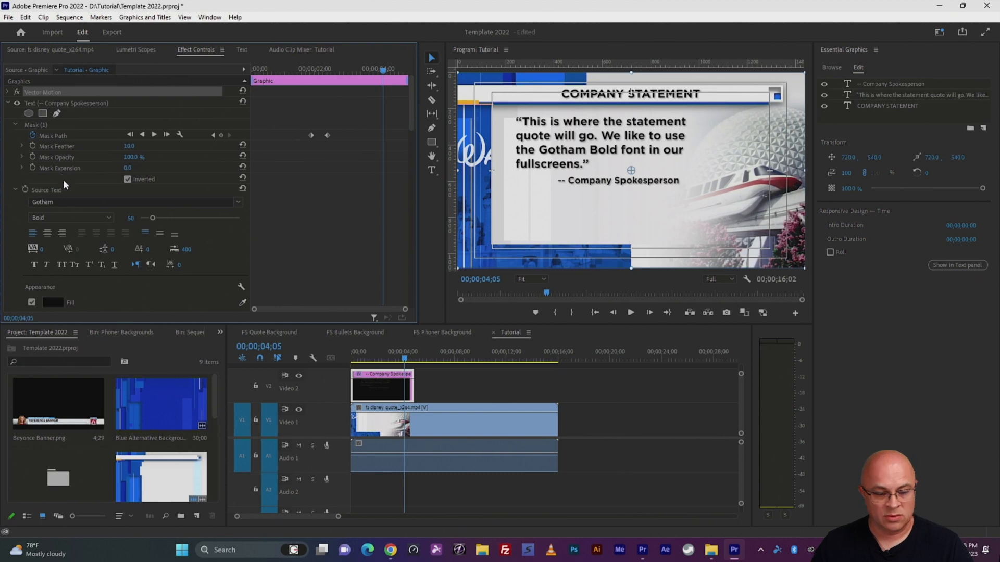
# Examine the quote text layer's font, alignment, fill and shadow settings.
pyautogui.click(7, 103)
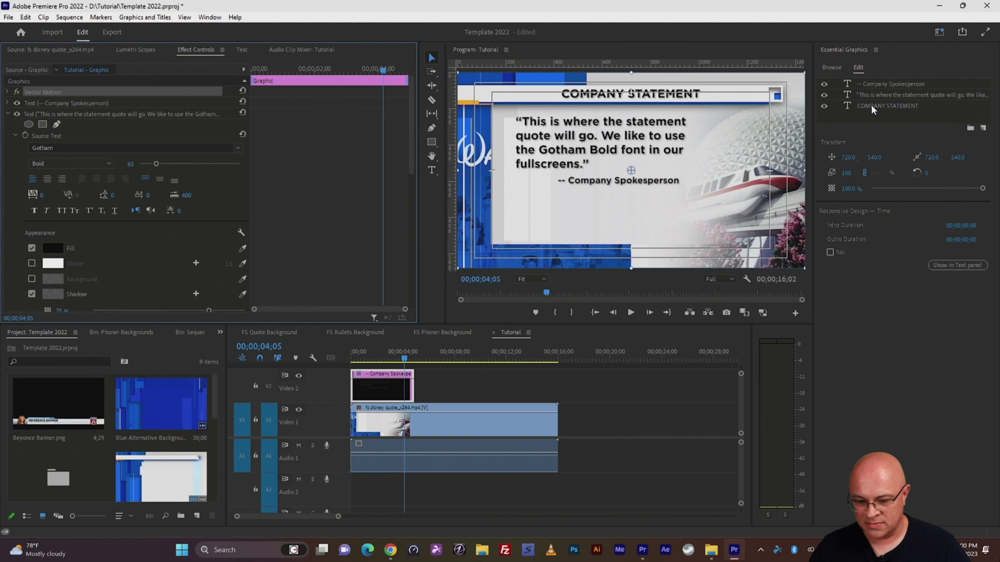
pyautogui.click(892, 96)
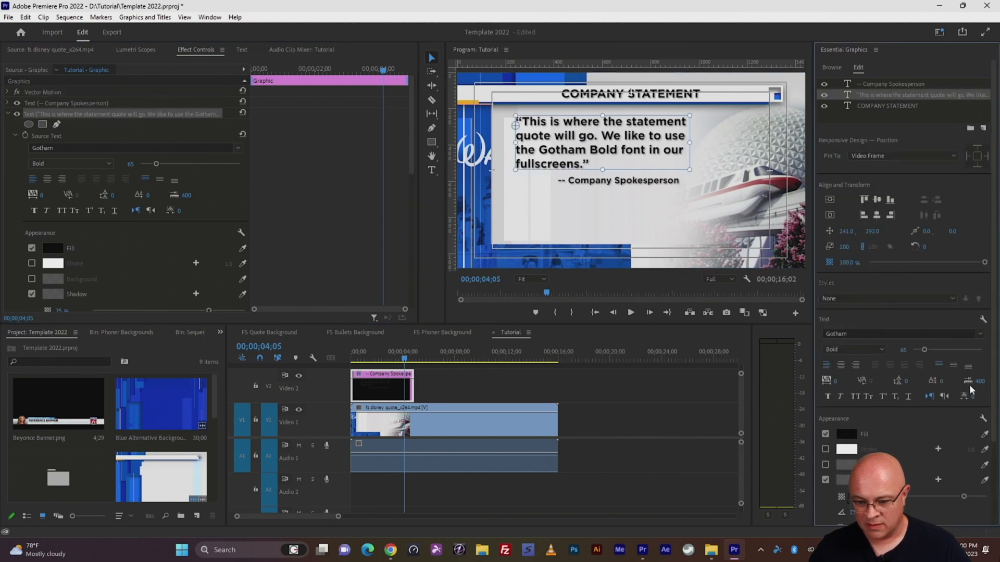
pyautogui.scroll(-2, 995, 308)
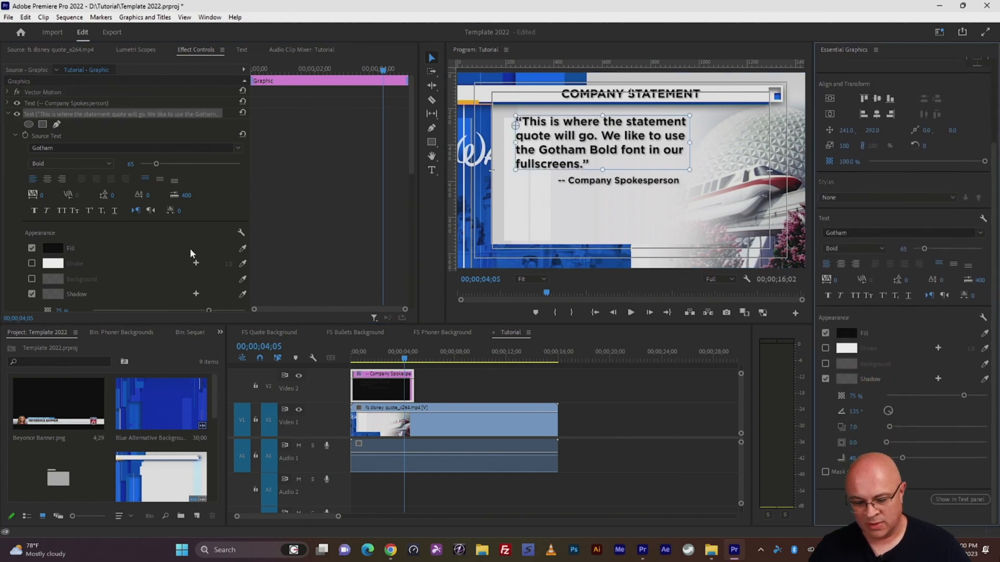
pyautogui.scroll(-3, 405, 166)
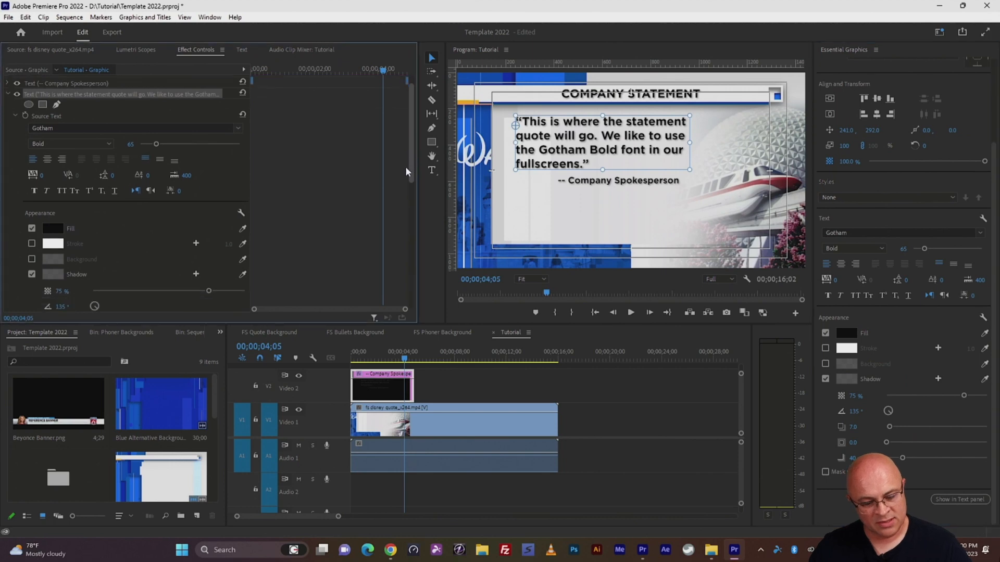
pyautogui.moveTo(410, 208); pyautogui.dragTo(414, 122)
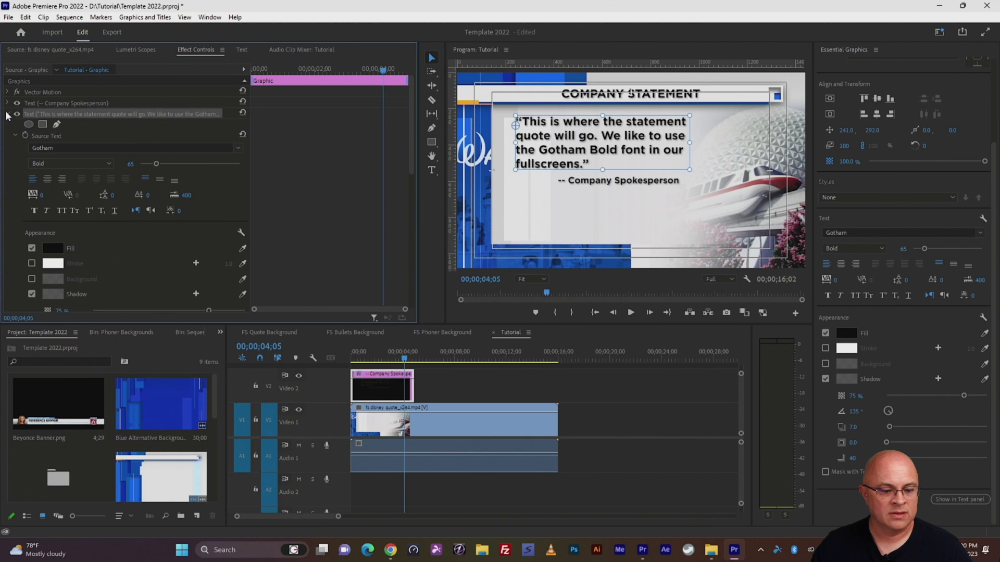
pyautogui.click(432, 243)
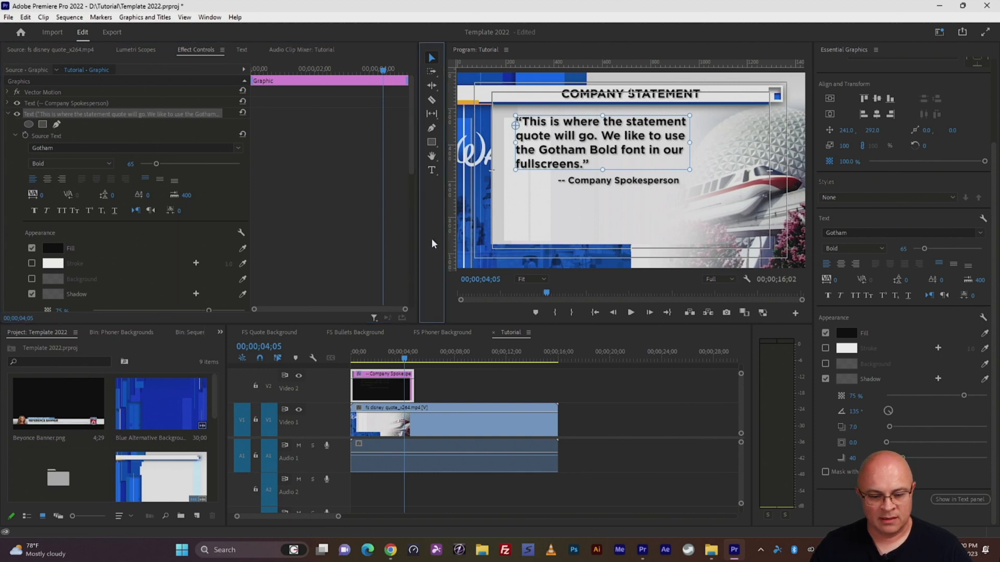
pyautogui.click(595, 281)
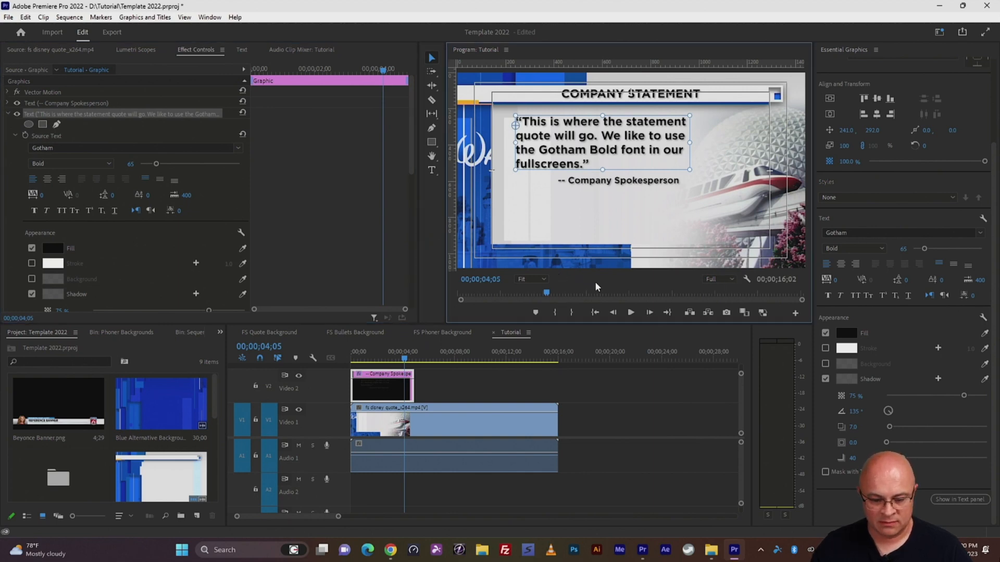
pyautogui.click(79, 135)
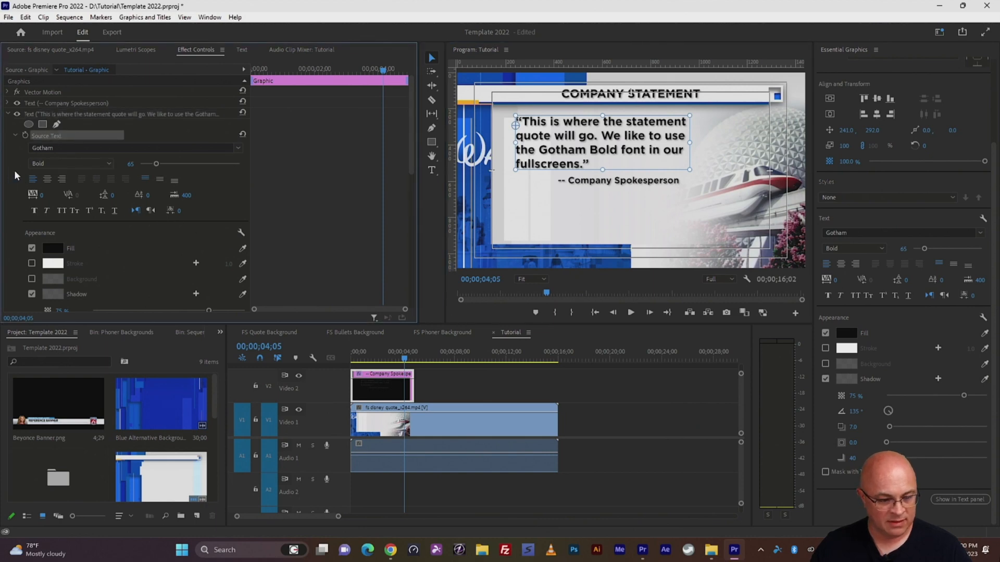
# Move the playhead to 00;00;03;21 and look up the Export As Motion Graphics Template command for the statement graphic clip.
pyautogui.click(434, 377)
pyautogui.moveTo(404, 358); pyautogui.dragTo(399, 359)
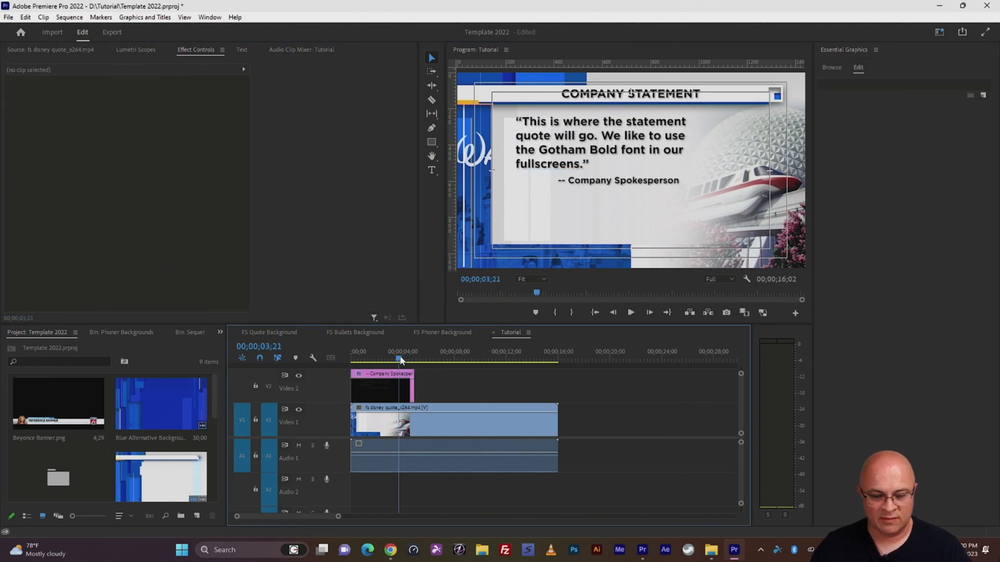
pyautogui.rightClick(383, 390)
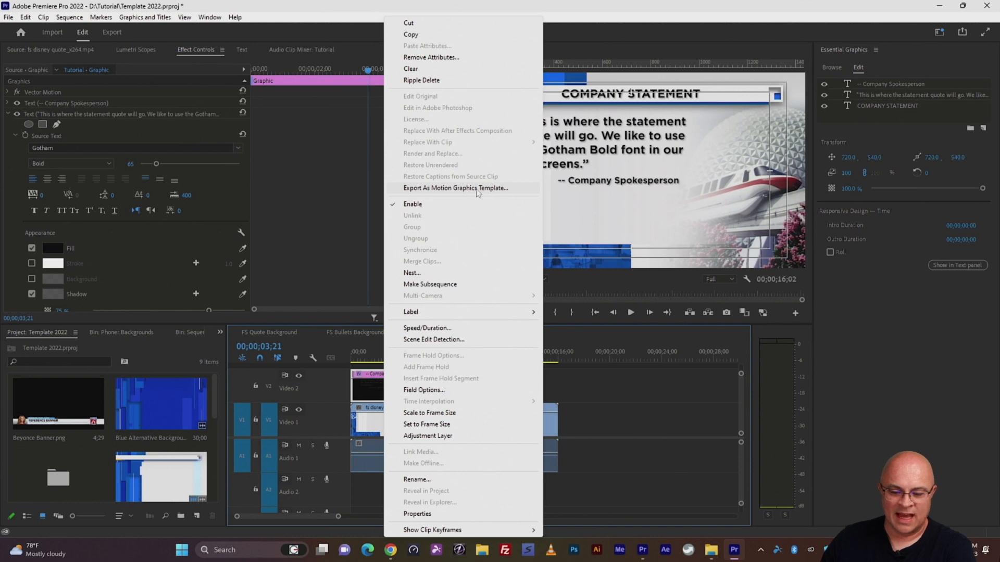
pyautogui.click(859, 353)
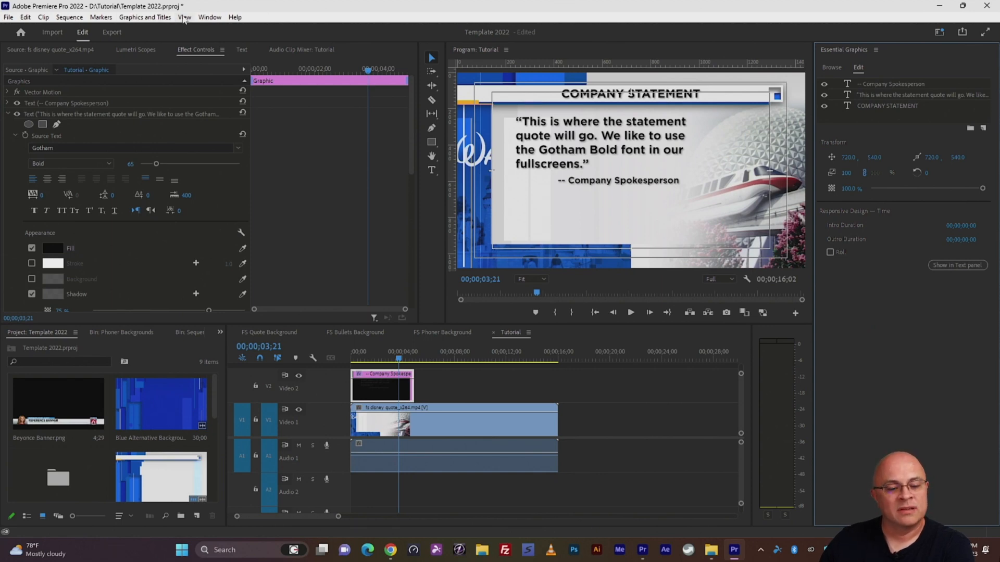
# Install the motion graphics template FS Bullet Points Template.mogrt from the Tutorial folder.
pyautogui.click(159, 17)
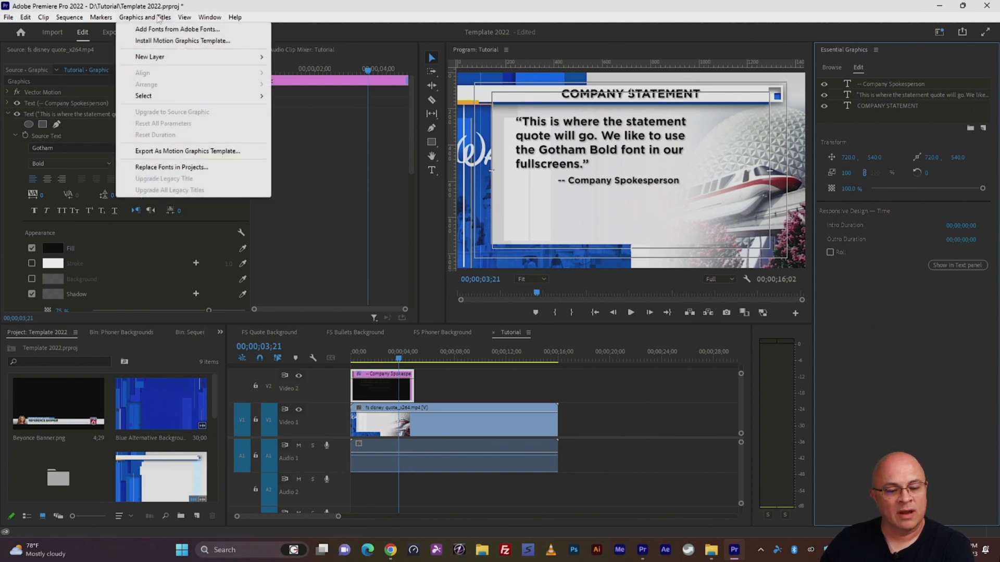
pyautogui.click(167, 41)
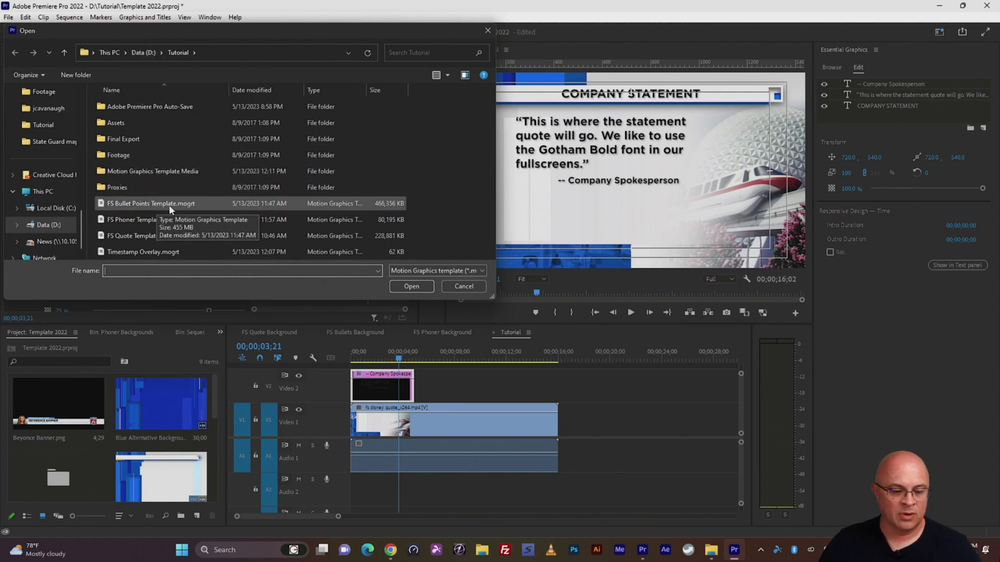
pyautogui.click(166, 219)
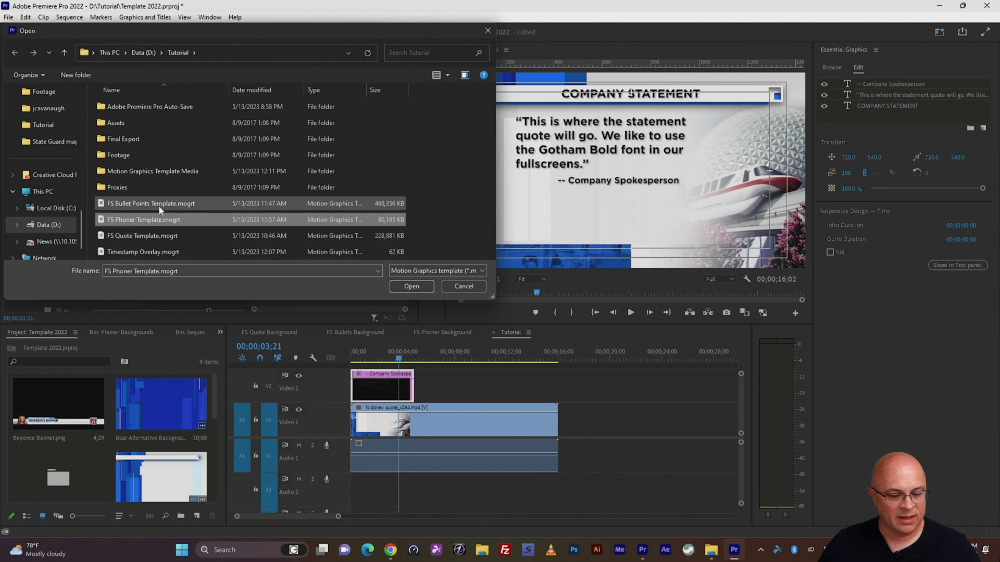
pyautogui.click(162, 206)
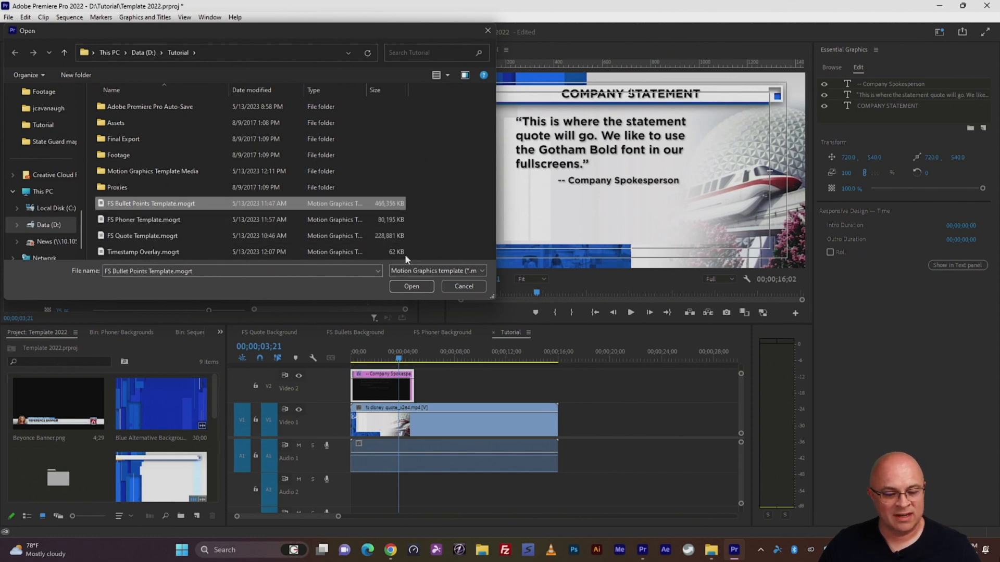
pyautogui.click(413, 286)
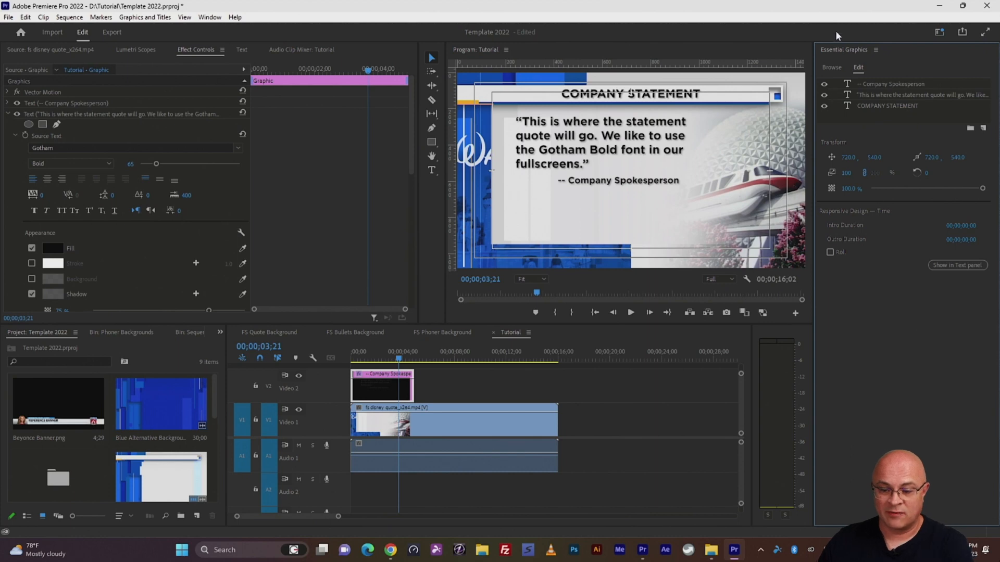
# Add the Timestamp Overlay template to Video 2 above the end of the background clip and show it at 00;00;12;21.
pyautogui.click(834, 67)
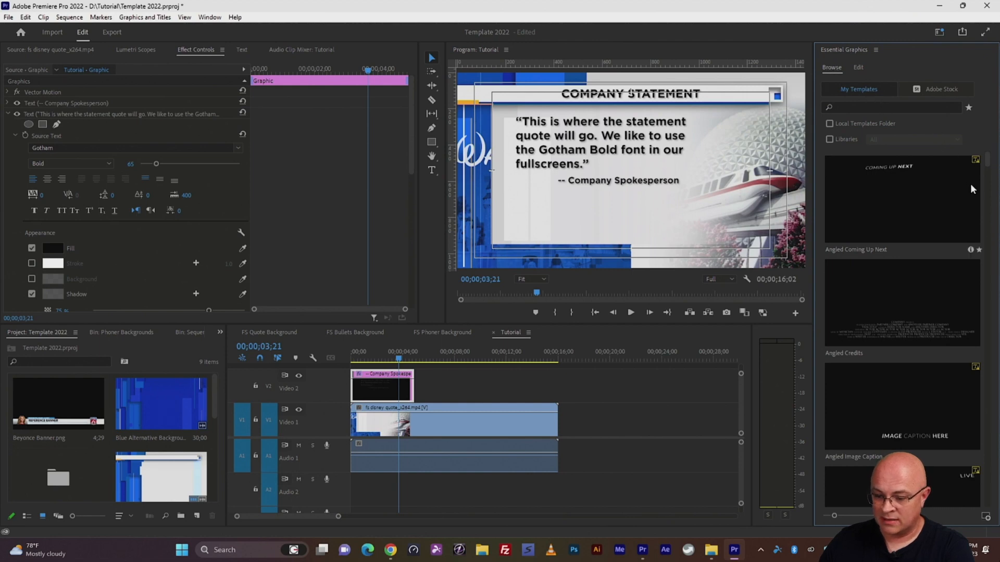
pyautogui.click(884, 108)
pyautogui.moveTo(999, 170); pyautogui.dragTo(998, 507)
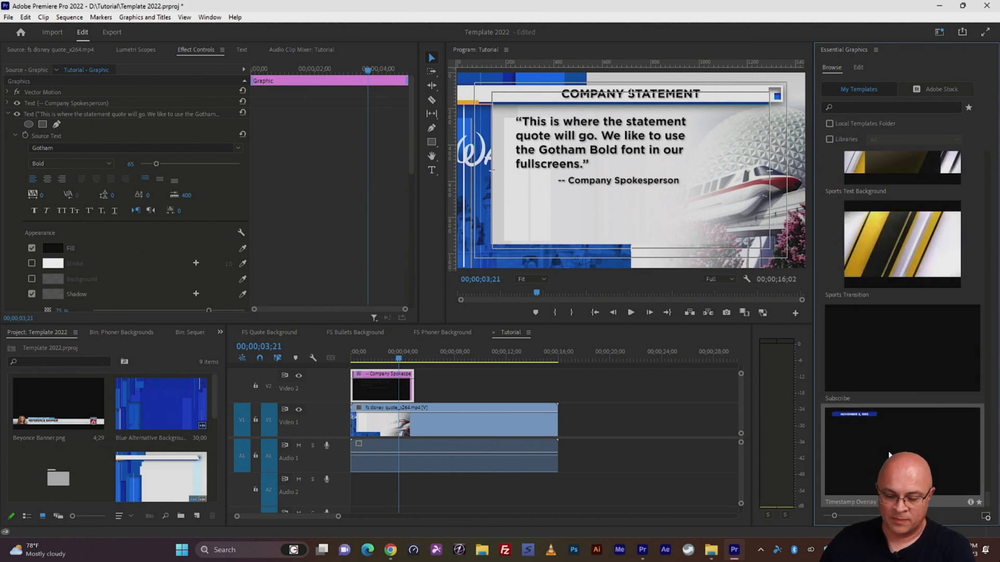
pyautogui.moveTo(861, 455); pyautogui.dragTo(517, 358)
pyautogui.click(517, 357)
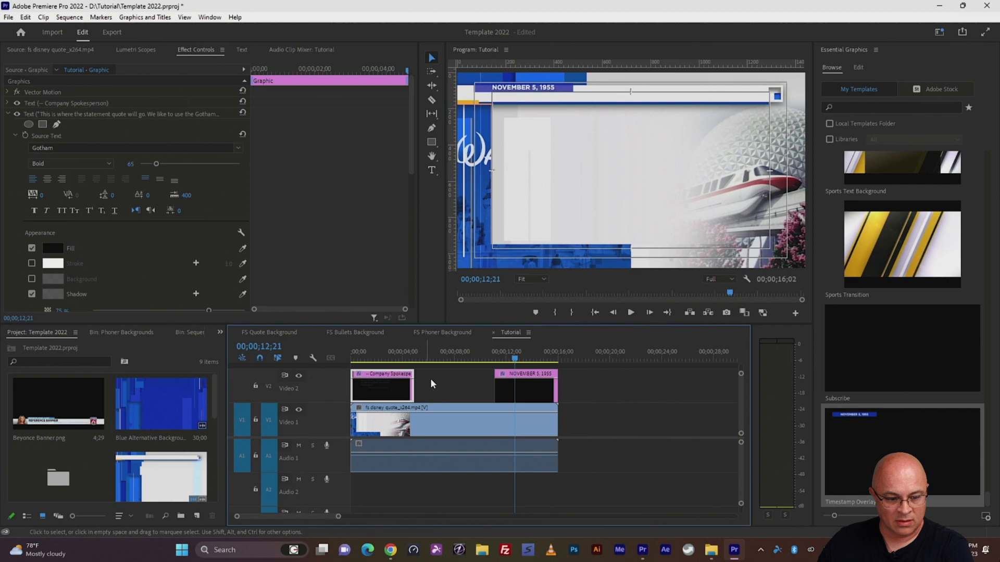
# Open the timestamp overlay's NOVEMBER 5, 1955 text for editing with the Type tool.
pyautogui.click(862, 68)
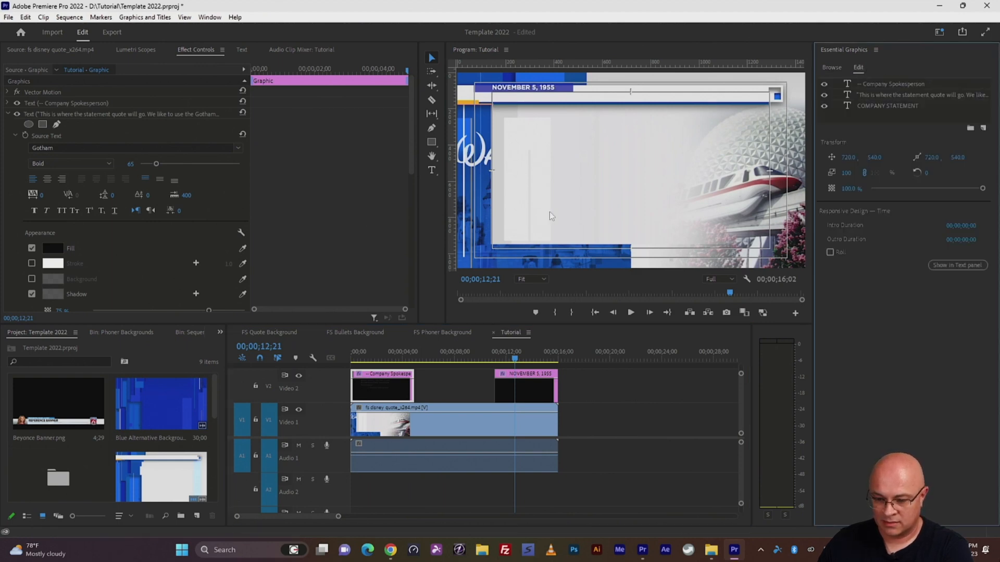
pyautogui.click(526, 386)
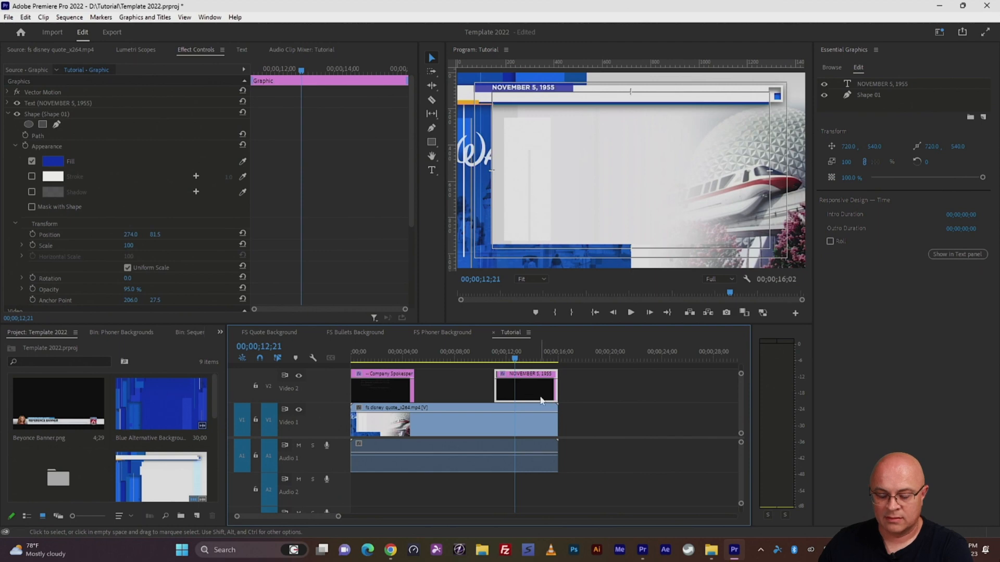
pyautogui.click(888, 84)
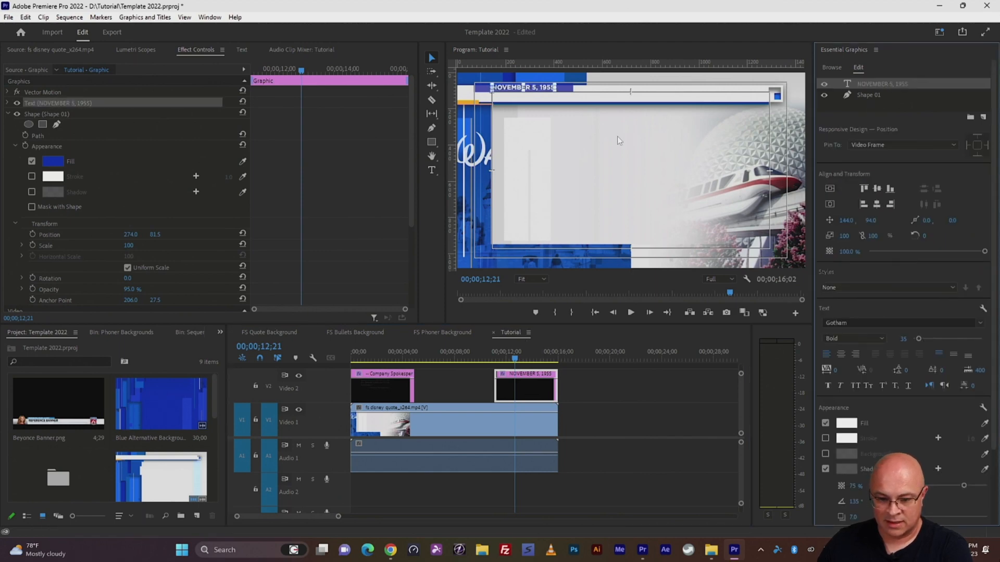
pyautogui.click(431, 170)
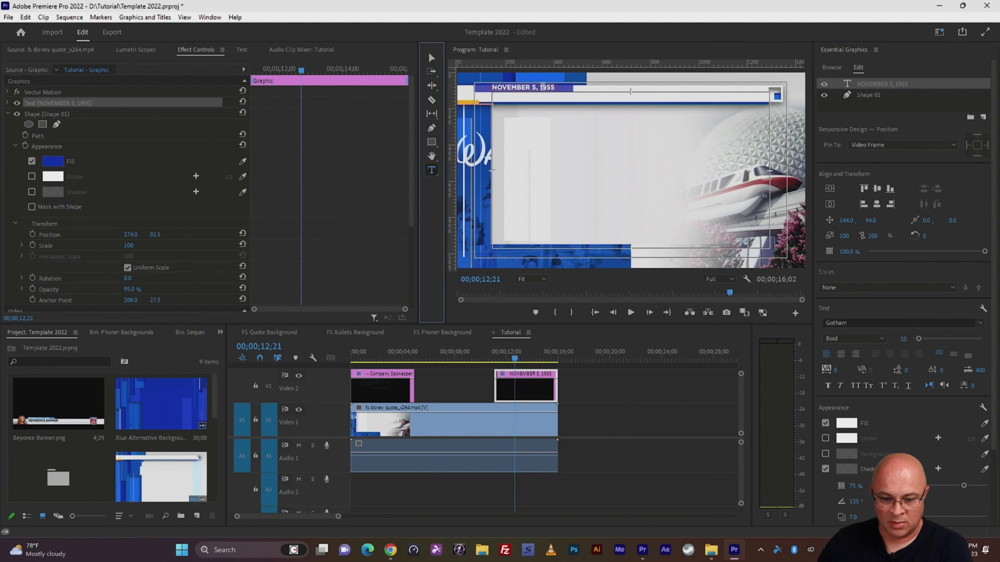
pyautogui.click(549, 87)
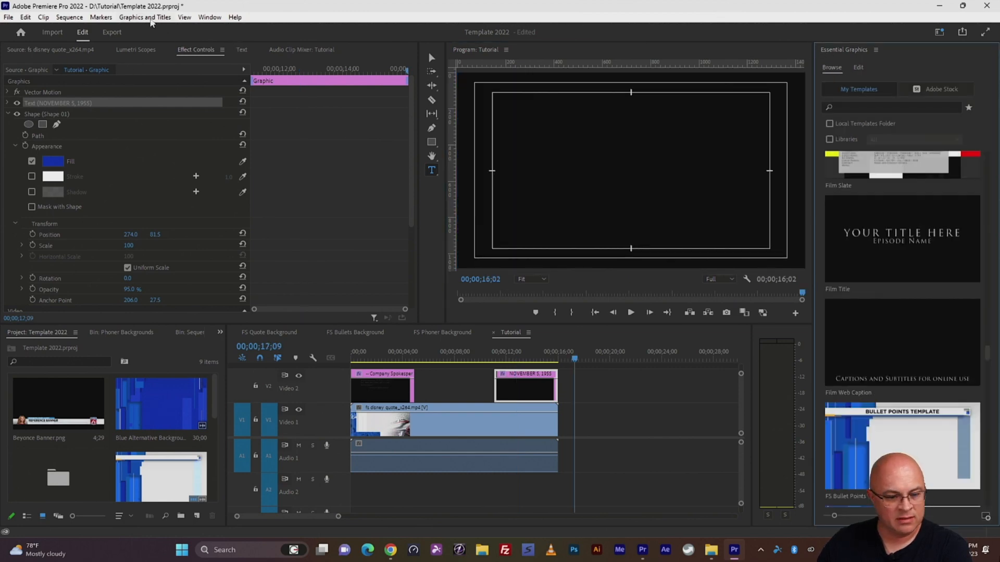
# Install the motion graphics template FS Phoner Template.mogrt from the Tutorial folder.
pyautogui.click(150, 20)
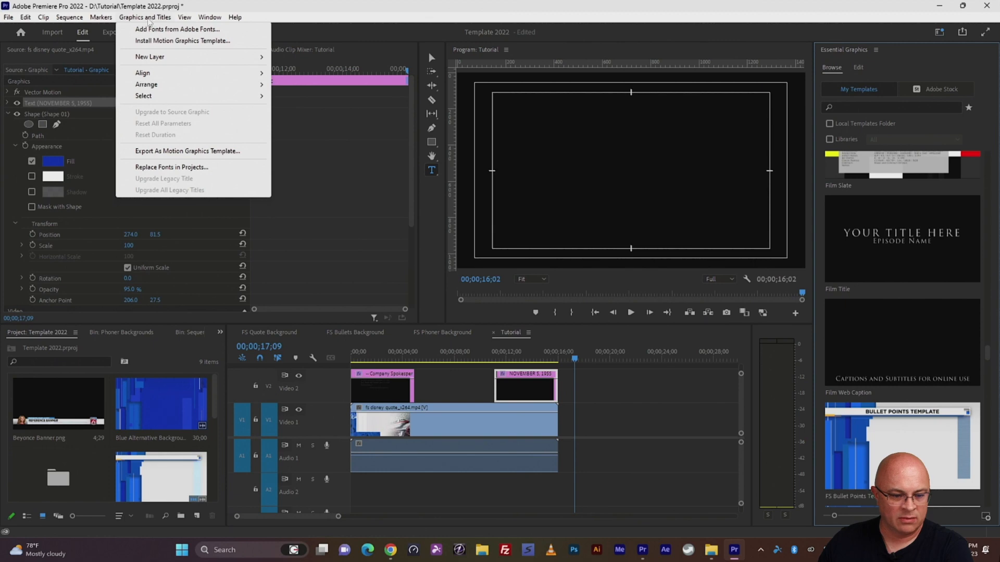
pyautogui.click(162, 41)
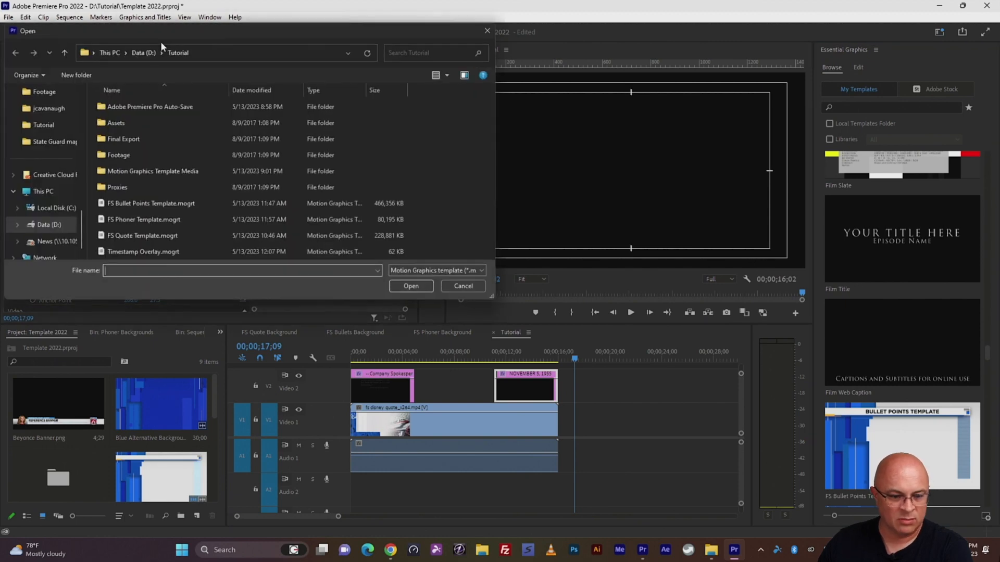
pyautogui.click(124, 220)
pyautogui.click(407, 287)
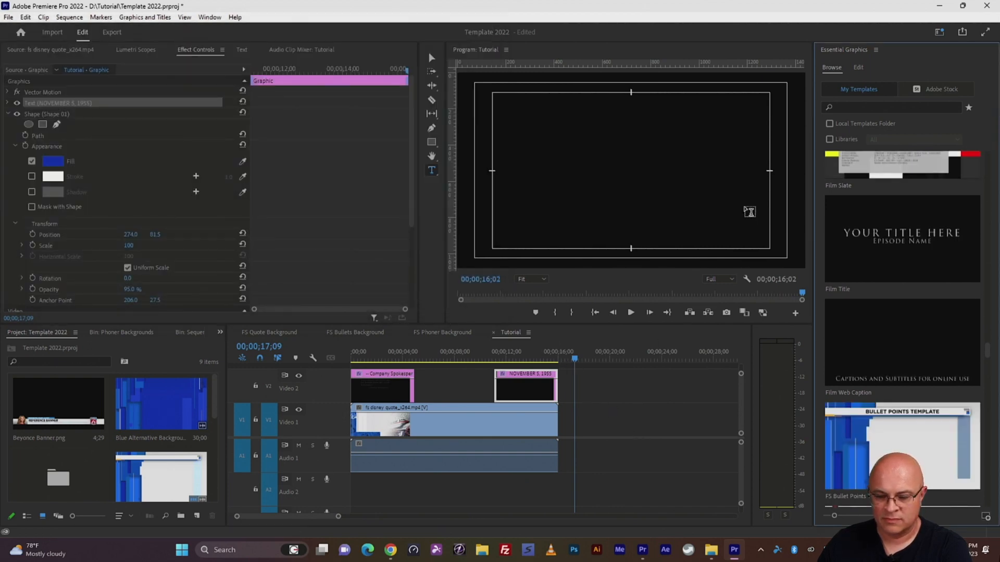
# Search the installed templates for "FS Phoner" and place FS Phoner Template on Video 2 at 00;00;17;09.
pyautogui.click(890, 104)
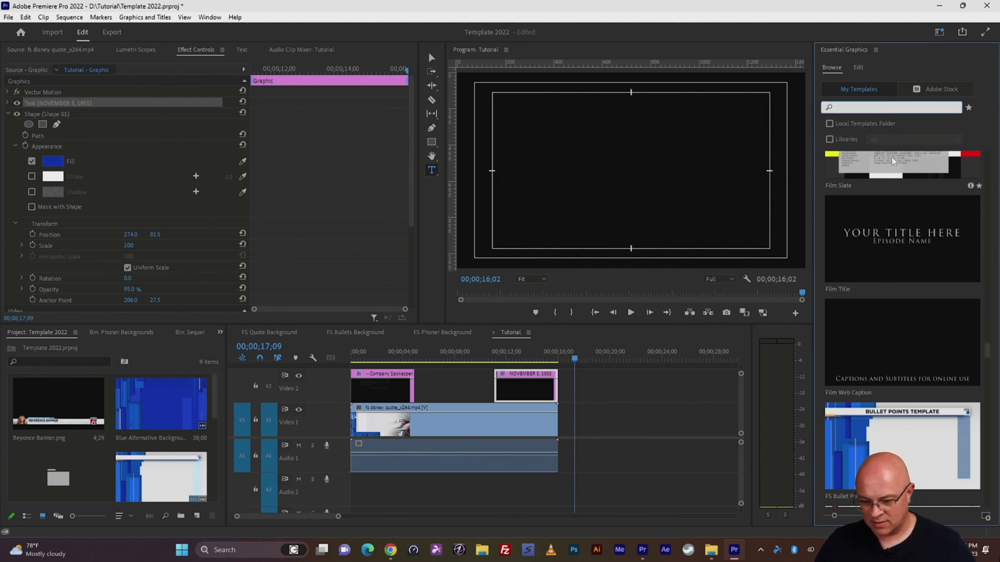
pyautogui.write('FS Phoner')
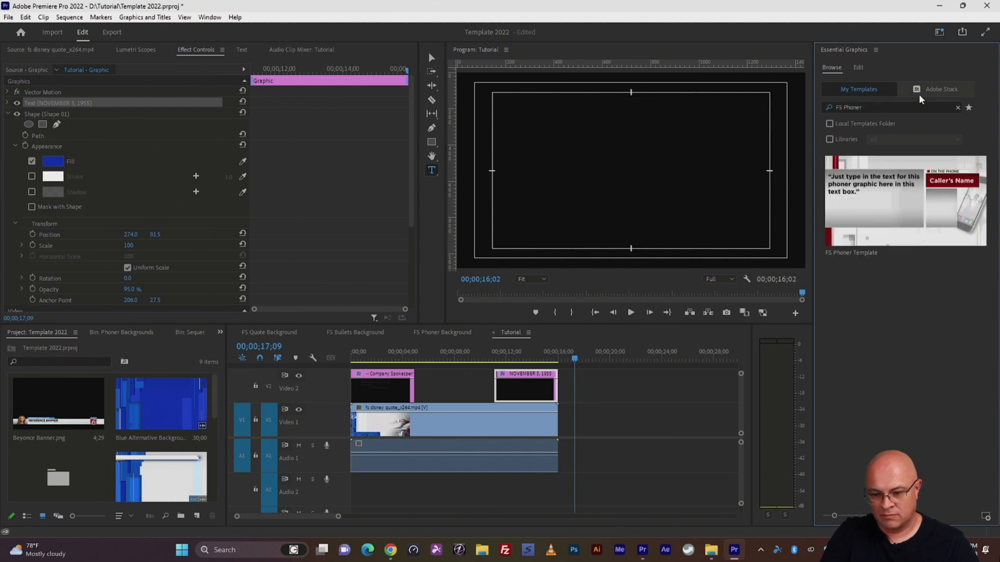
pyautogui.click(873, 210)
pyautogui.moveTo(676, 336); pyautogui.dragTo(585, 371)
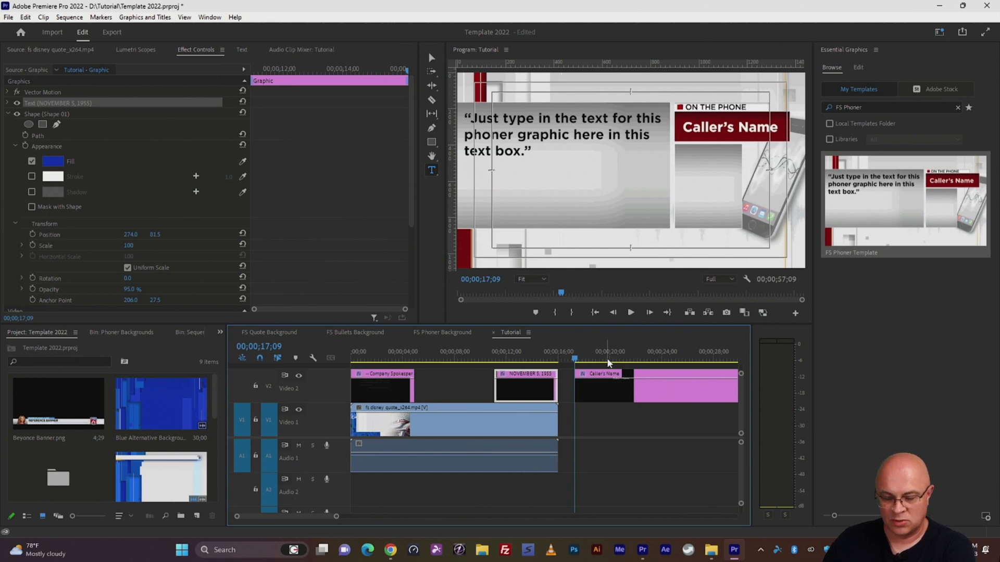
# Switch the phoner graphic's background to blue by showing the FS Phoner Blue_1 layer and hiding FS Phoner Red_1.
pyautogui.click(616, 386)
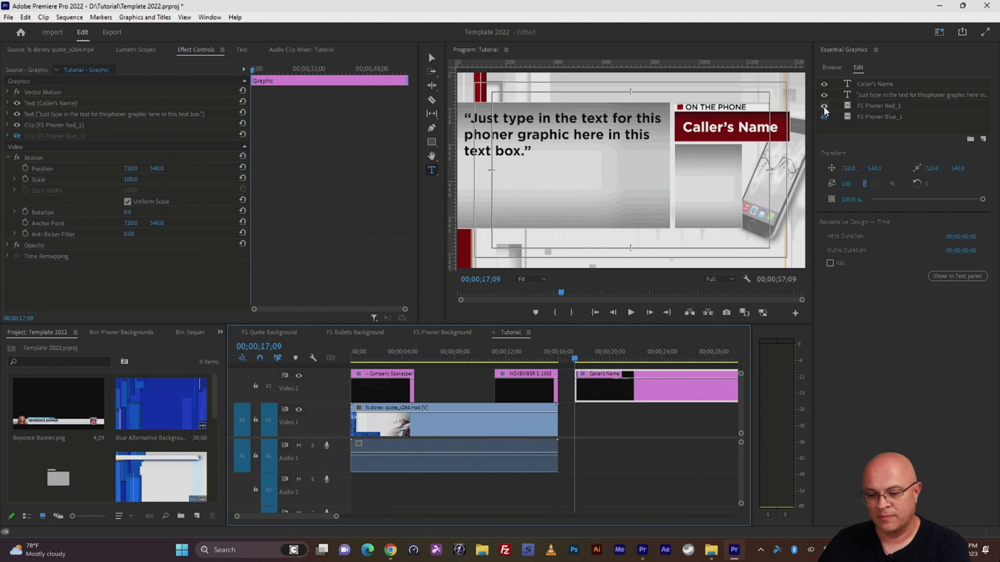
pyautogui.click(824, 117)
pyautogui.click(823, 106)
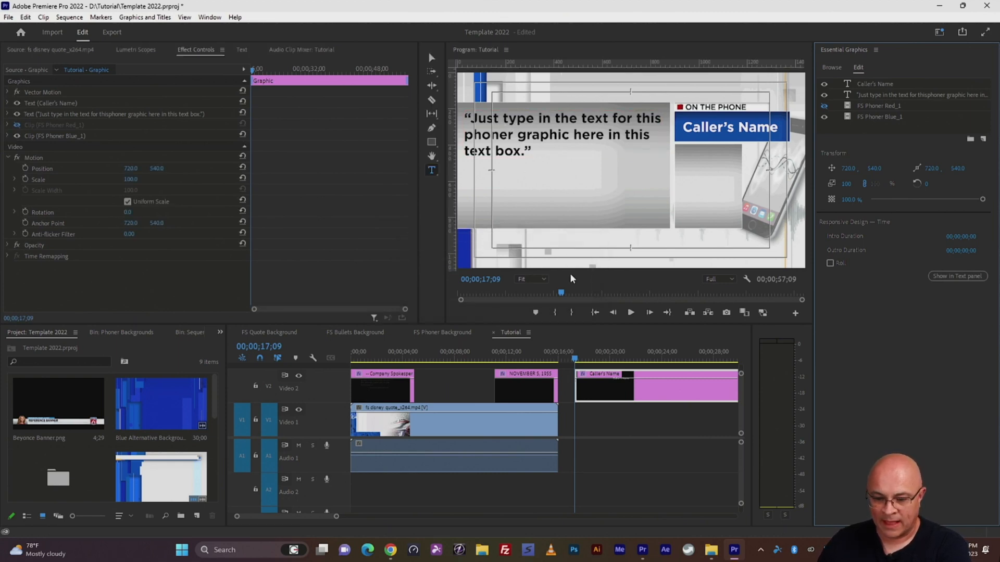
# Shorten the template search to "FS" and place FS Bullet Points Template on Video 2 after the phoner graphic.
pyautogui.click(836, 67)
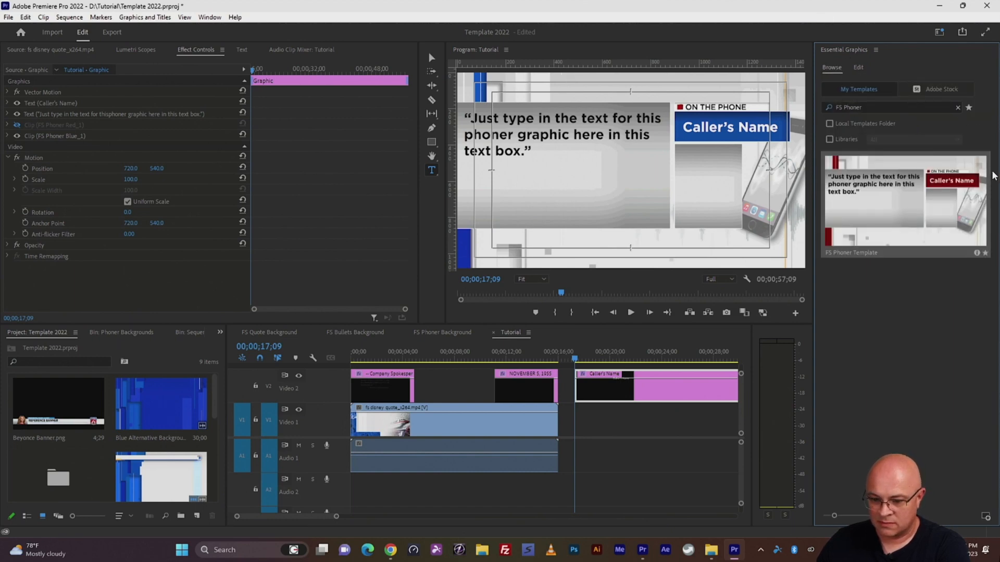
pyautogui.press('BackSpace')
pyautogui.press('BackSpace')
pyautogui.press('BackSpace')
pyautogui.press('BackSpace')
pyautogui.press('BackSpace')
pyautogui.press('BackSpace')
pyautogui.press('BackSpace')
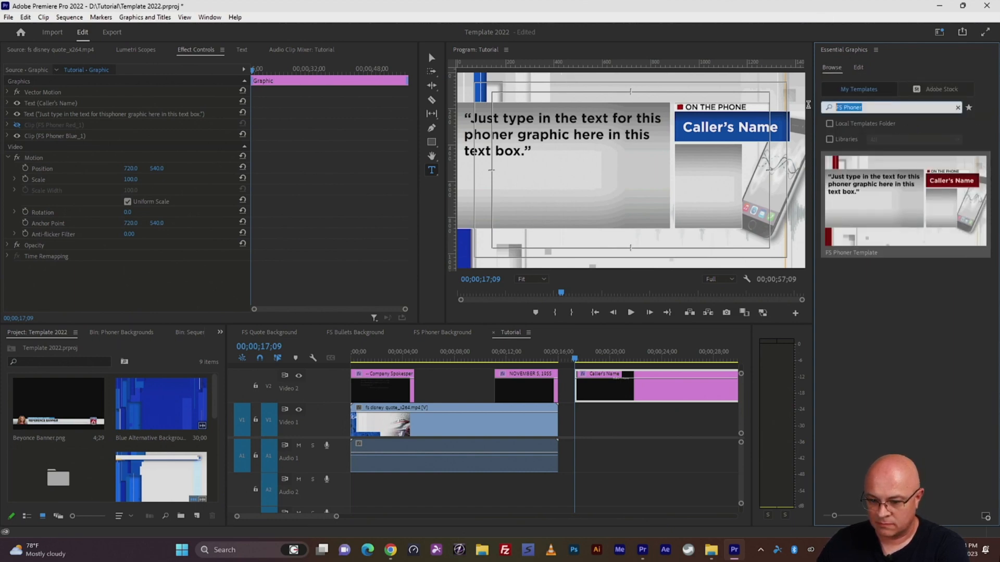
pyautogui.moveTo(306, 517); pyautogui.dragTo(342, 516)
pyautogui.moveTo(905, 203); pyautogui.dragTo(433, 365)
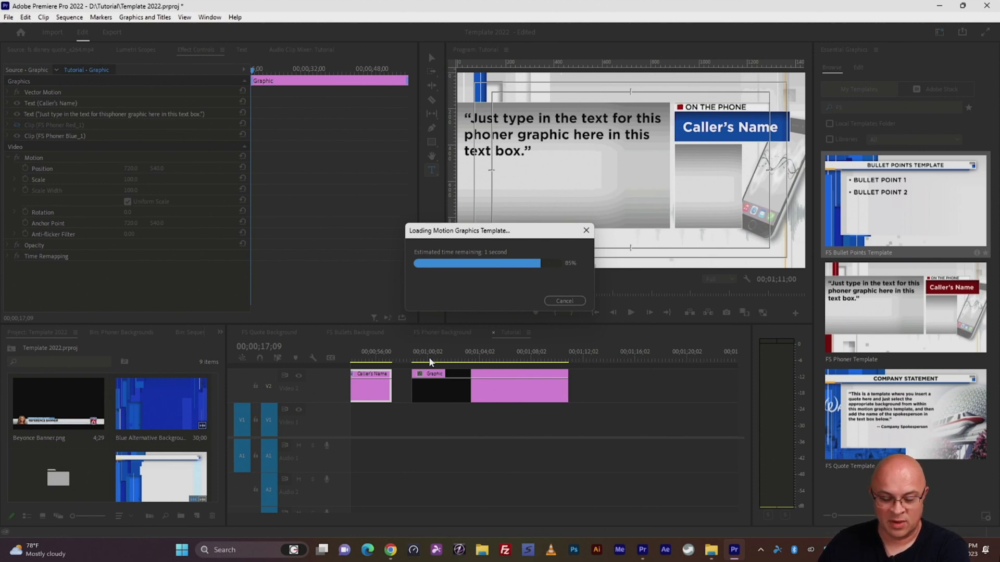
# Switch the bullet points graphic's background to fs court bullets x2_x264, hiding FS Bullet Points Blue_1 and Red_1, and preview it at 00;01;02;23.
pyautogui.click(420, 359)
pyautogui.click(439, 385)
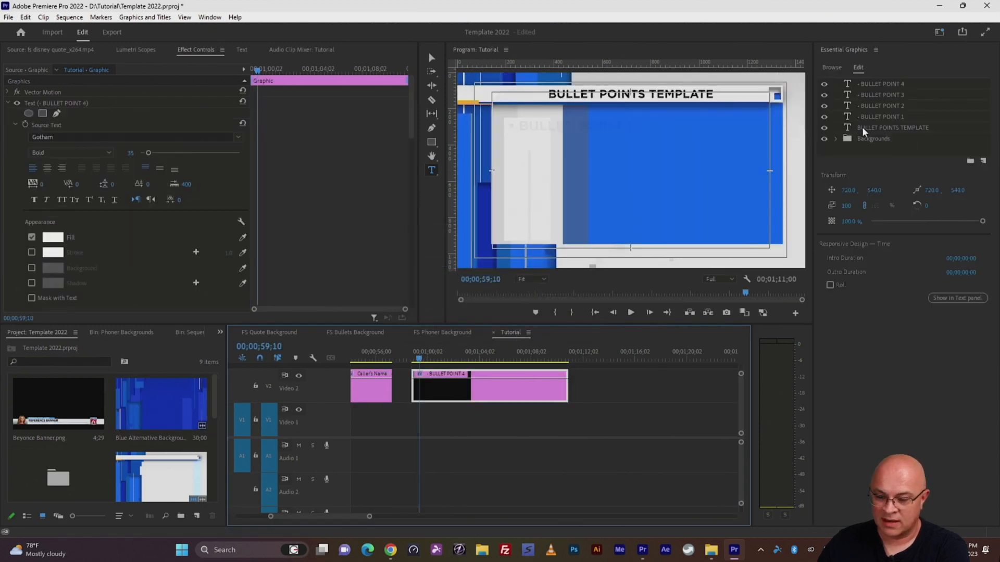
pyautogui.click(834, 136)
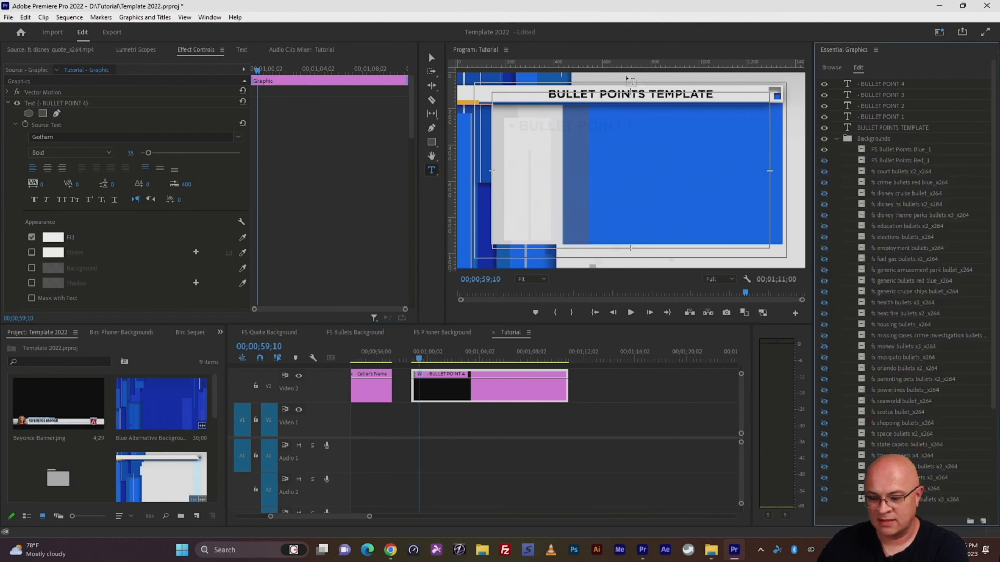
pyautogui.click(824, 161)
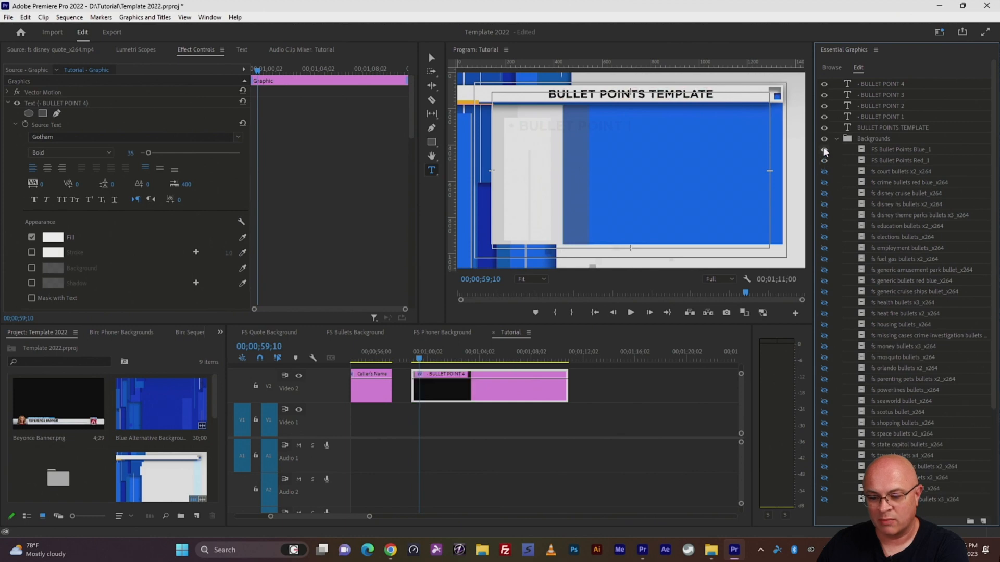
pyautogui.click(825, 149)
pyautogui.click(825, 150)
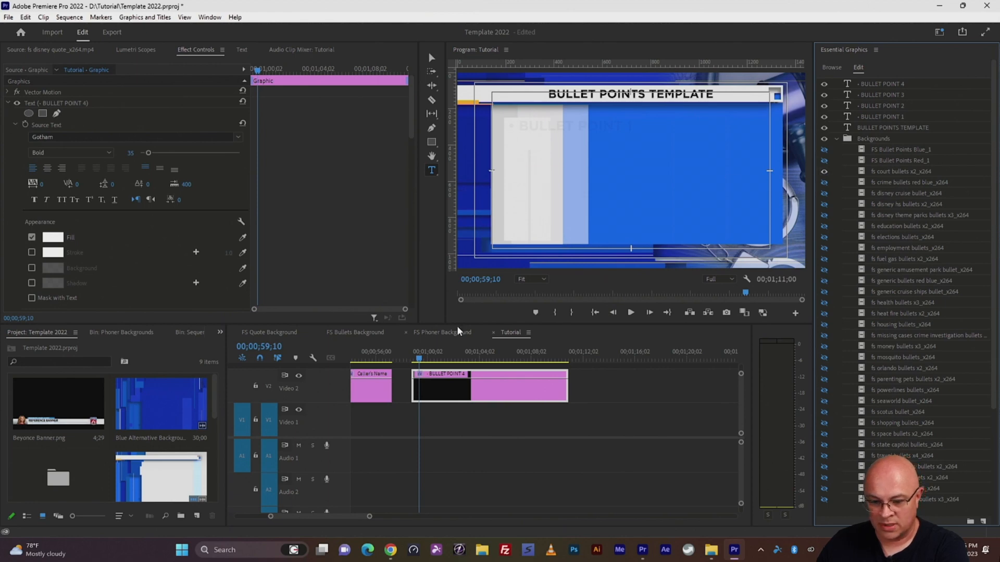
pyautogui.moveTo(418, 358); pyautogui.dragTo(461, 378)
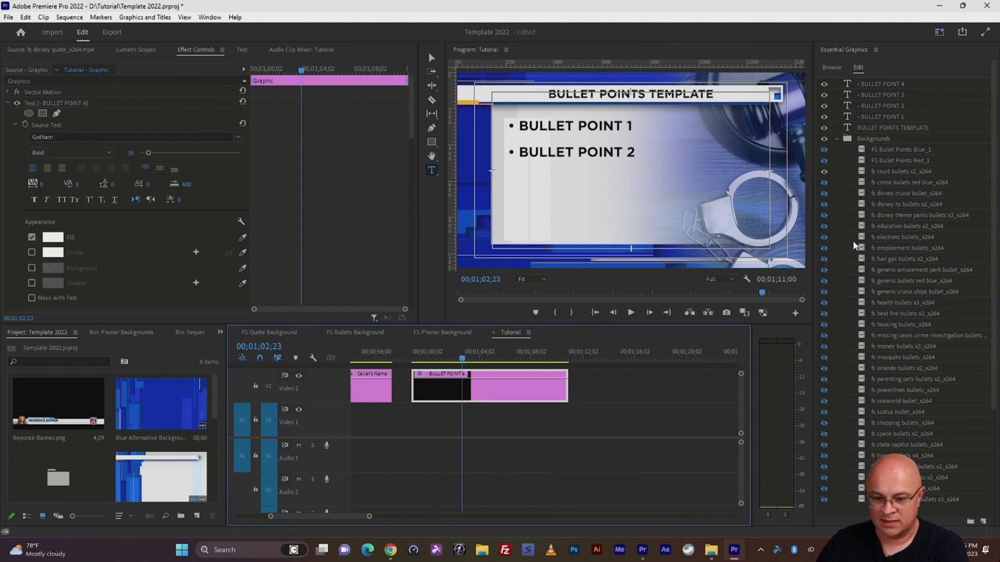
# Inspect the bullet text layers' keyframes, collapsing BULLET POINT 4's properties and expanding those of BULLET POINT 2.
pyautogui.click(875, 106)
pyautogui.moveTo(407, 177); pyautogui.dragTo(414, 145)
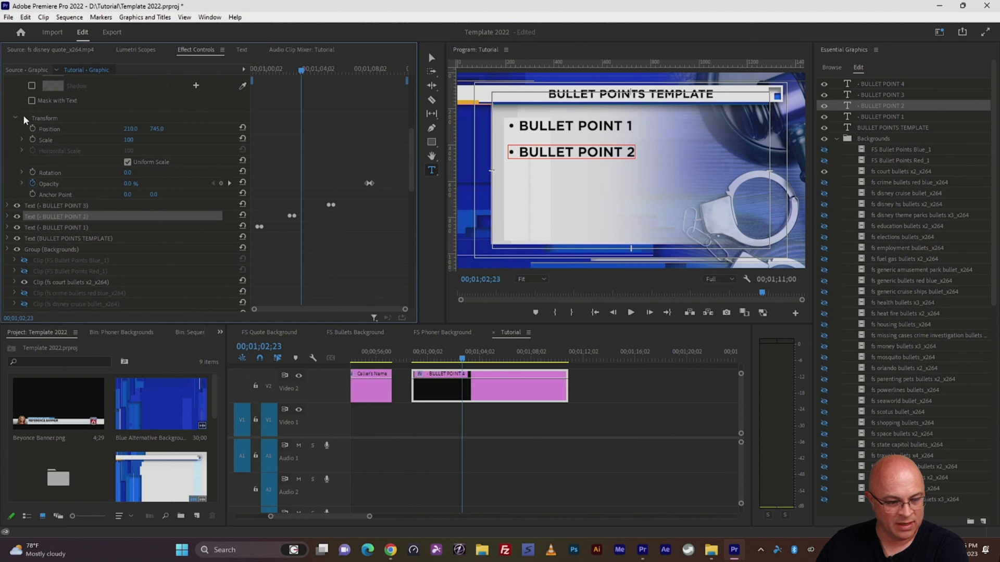
pyautogui.moveTo(415, 173); pyautogui.dragTo(412, 102)
pyautogui.click(8, 103)
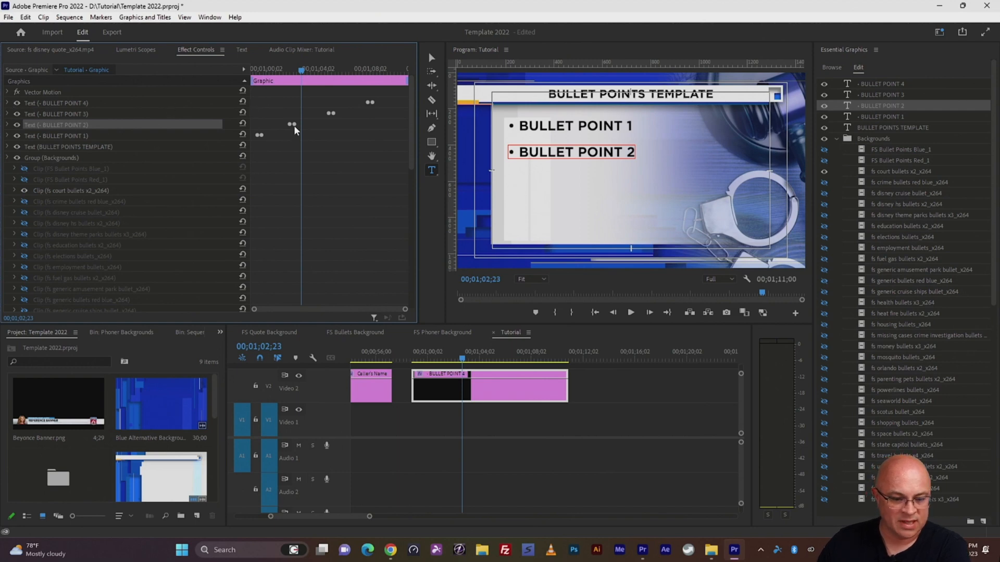
pyautogui.click(281, 117)
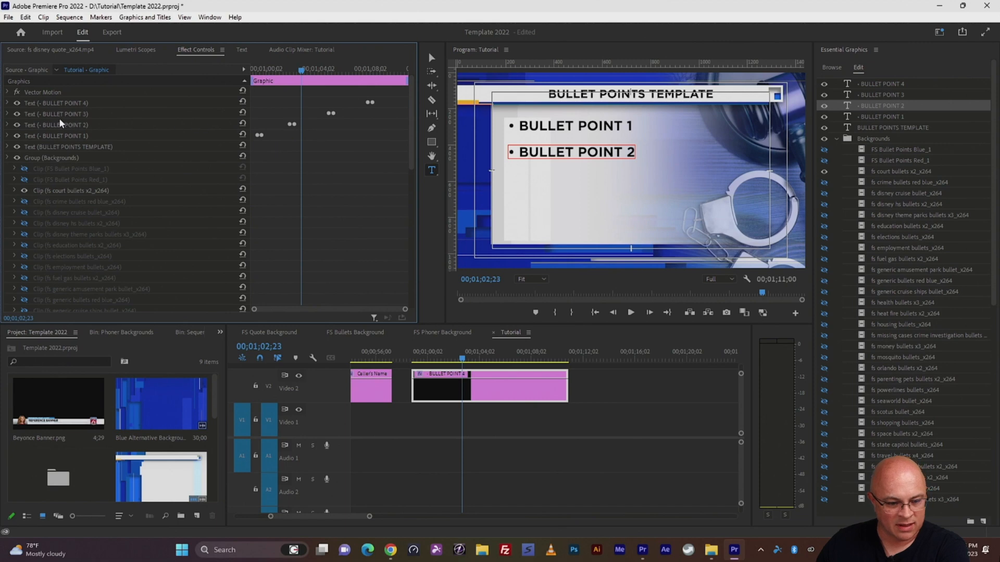
pyautogui.click(8, 125)
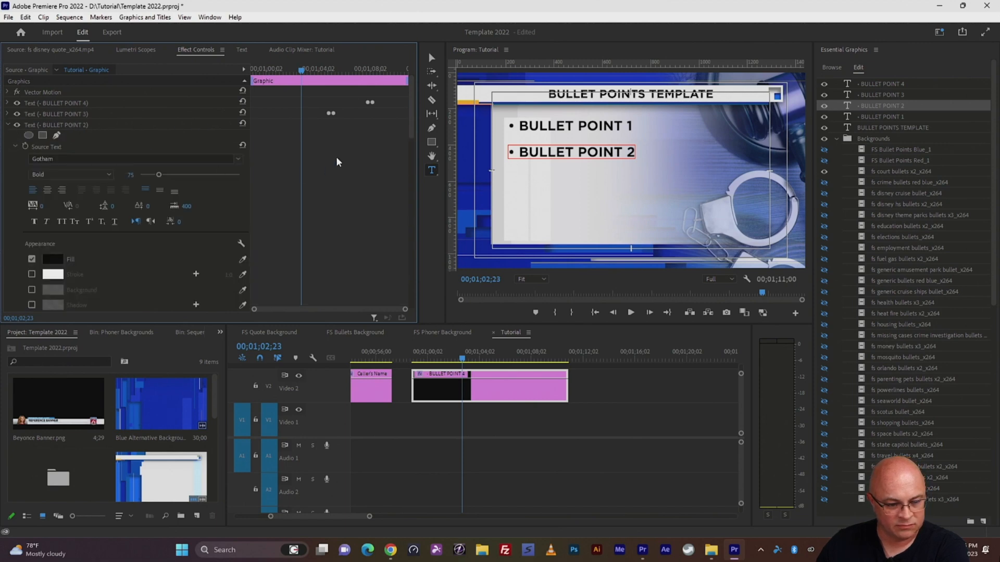
# Try moving BULLET POINT 2's two opacity keyframes slightly later in the graphic, and undo the move.
pyautogui.moveTo(409, 134); pyautogui.dragTo(414, 197)
pyautogui.moveTo(284, 155); pyautogui.dragTo(305, 169)
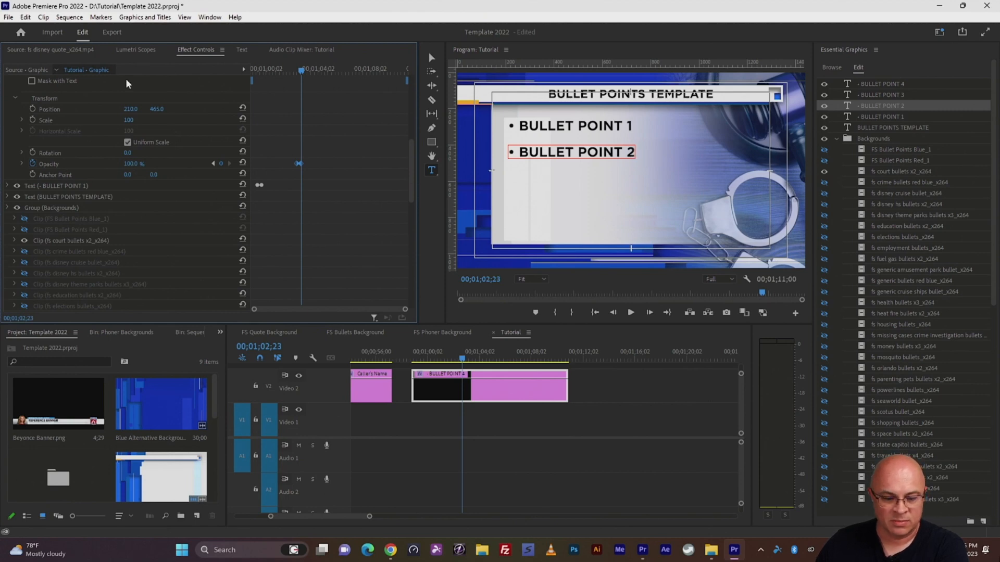
pyautogui.click(29, 19)
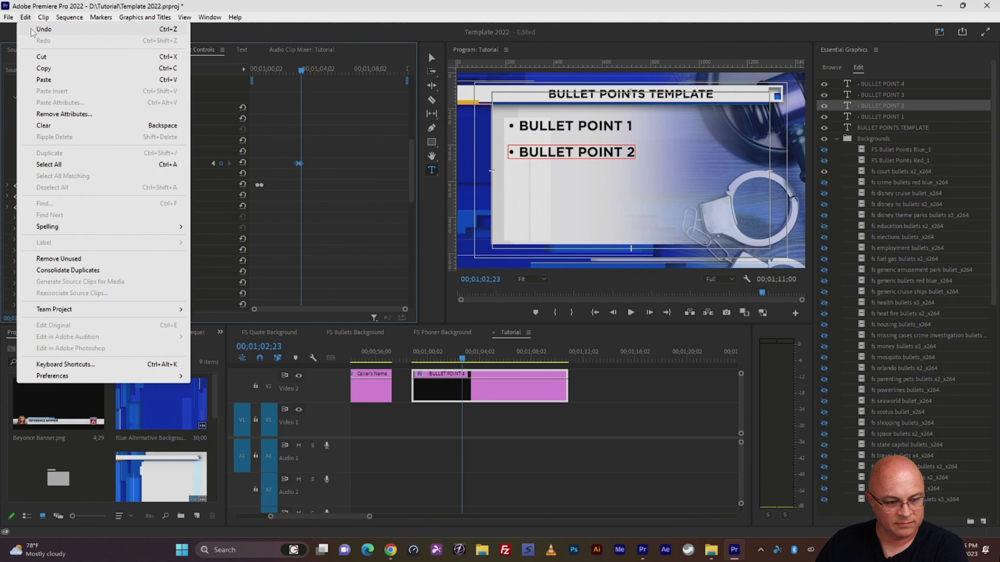
pyautogui.click(32, 31)
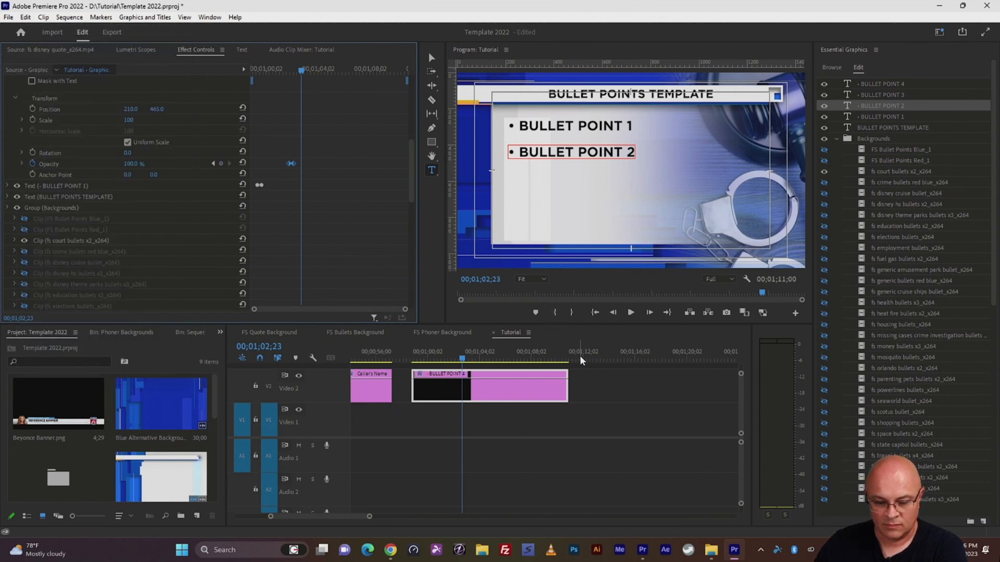
# Switch the bullet points graphic's background to fs generic cruise ships bullet_x264, hiding all other background layers.
pyautogui.click(824, 226)
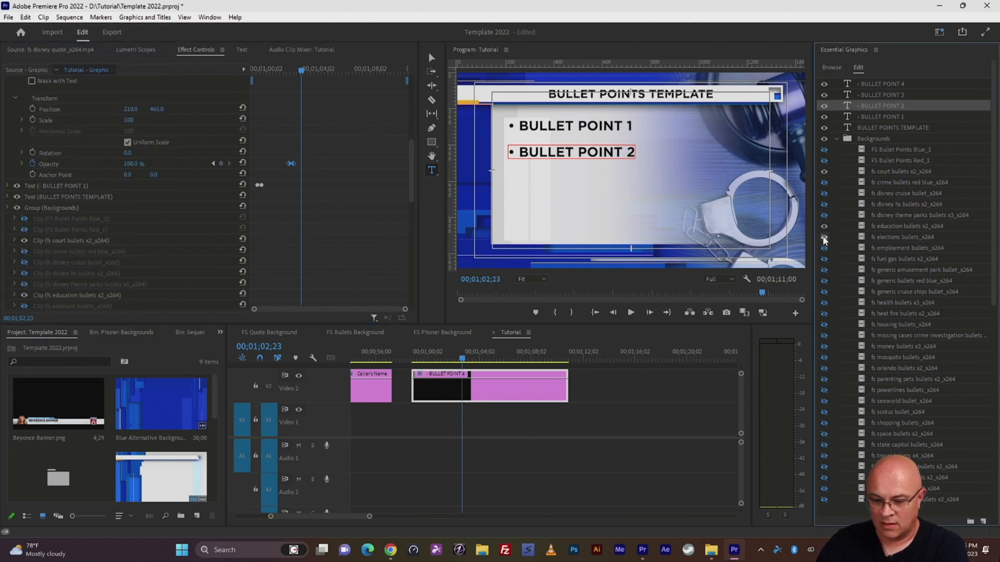
pyautogui.click(824, 149)
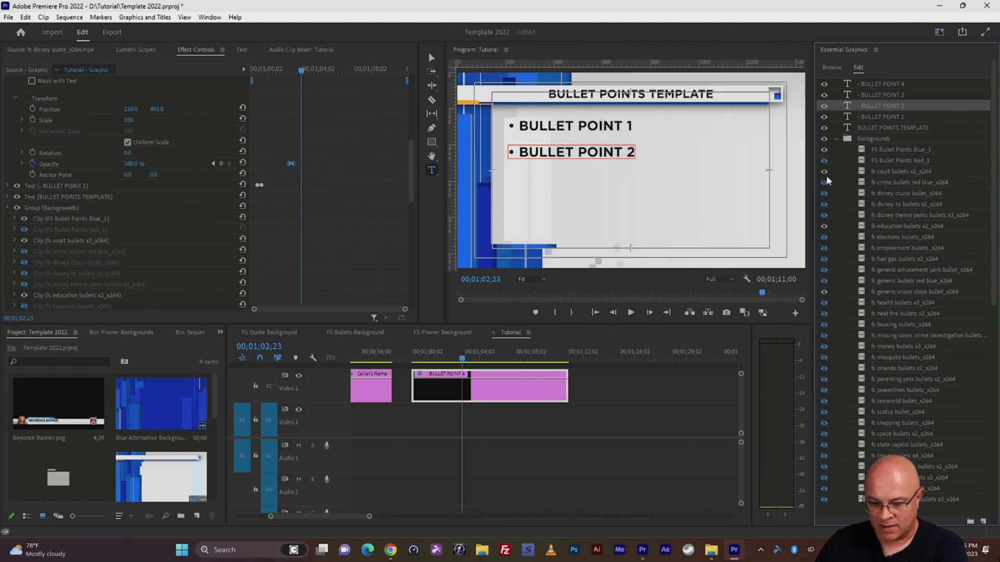
pyautogui.click(824, 226)
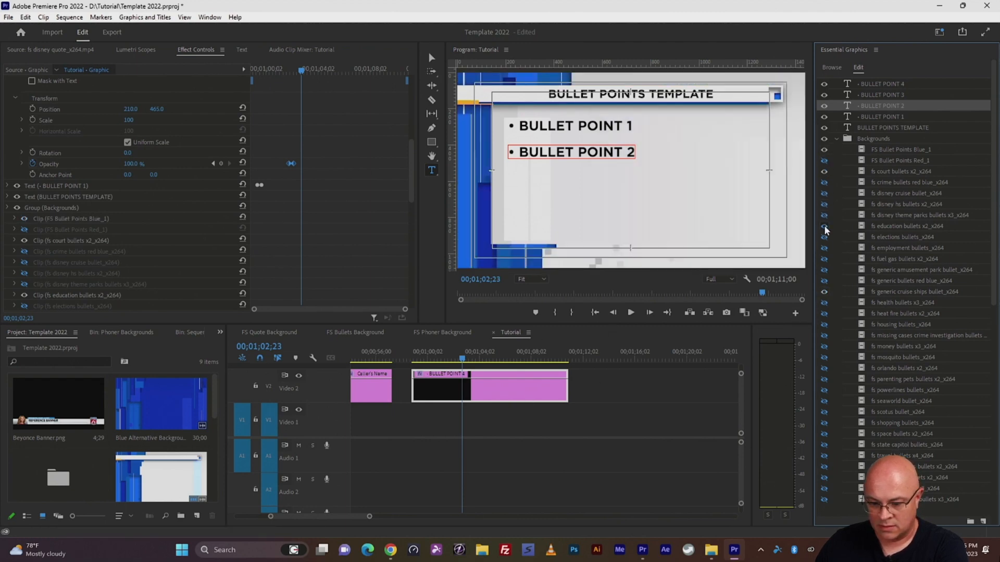
pyautogui.click(824, 171)
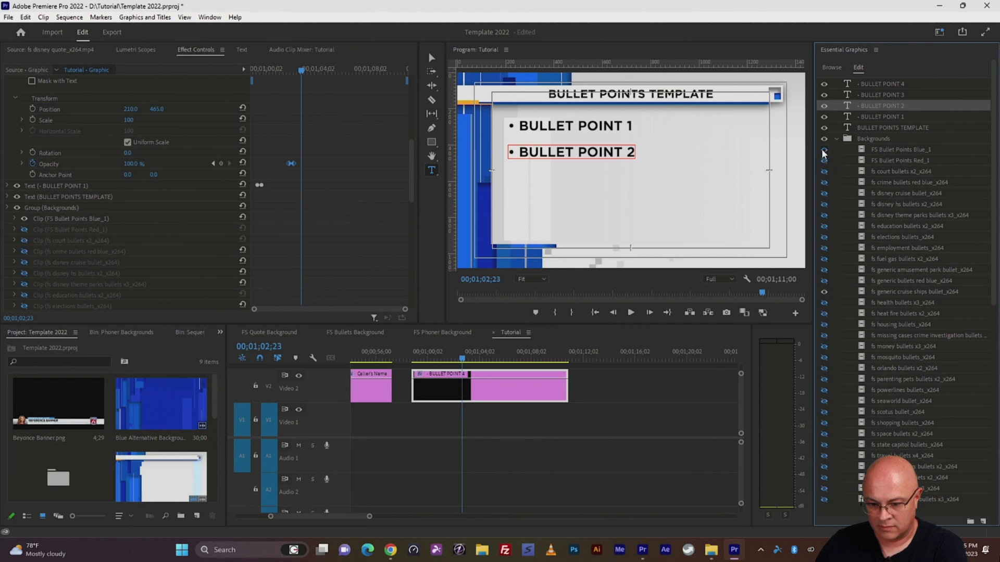
pyautogui.click(824, 150)
# Play the bullet points graphic from its start to preview the bullets appearing over the cruise ship background.
pyautogui.click(414, 357)
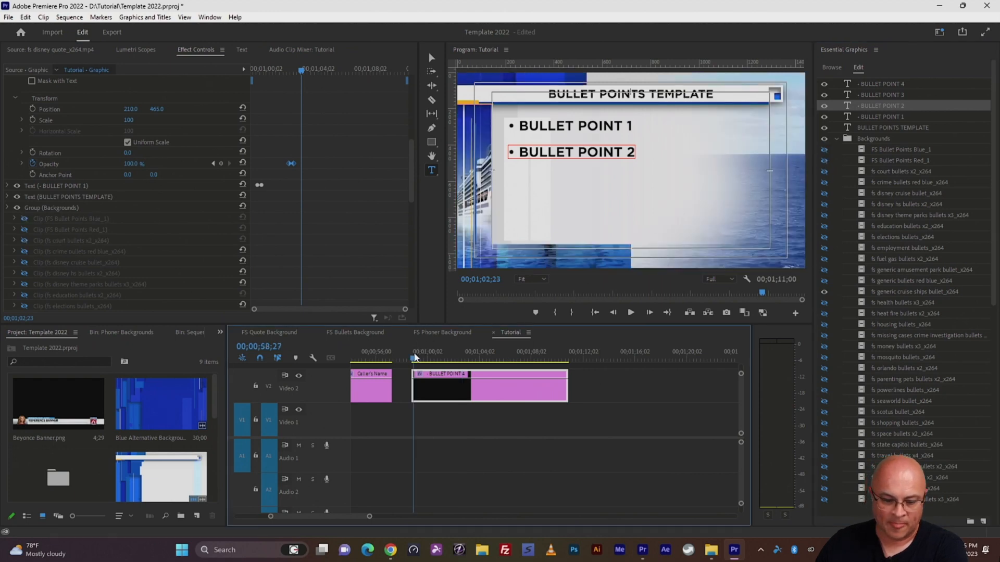
pyautogui.press('space')
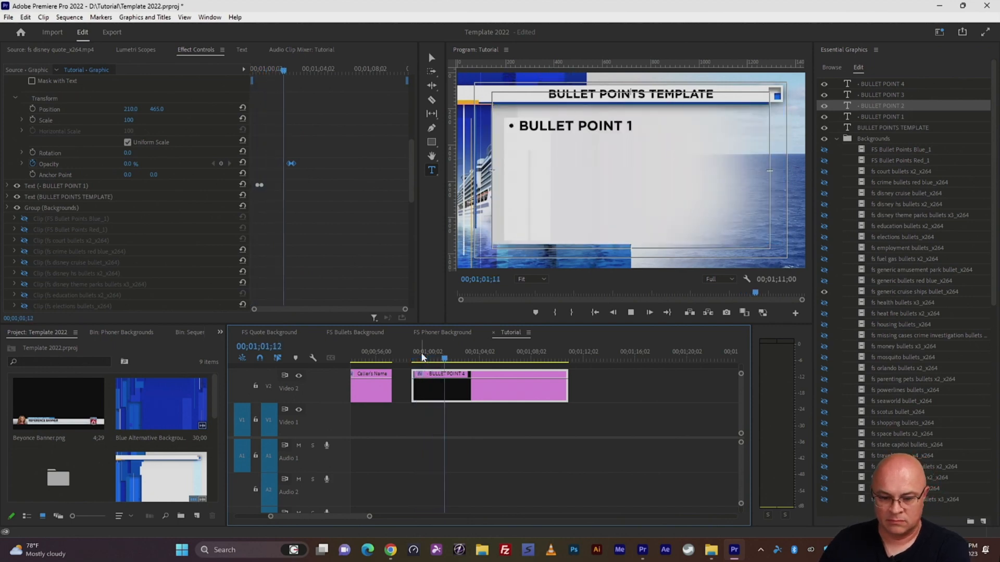
pyautogui.press('space')
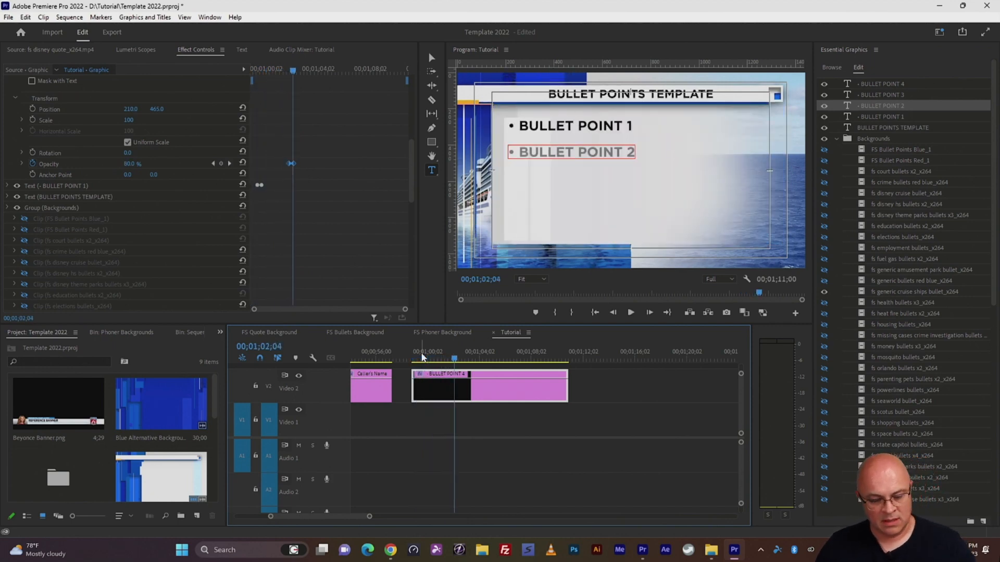
# Place FS Quote Template on Video 2 at 00;01;13;00, after the bullet points graphic.
pyautogui.click(594, 355)
pyautogui.click(836, 138)
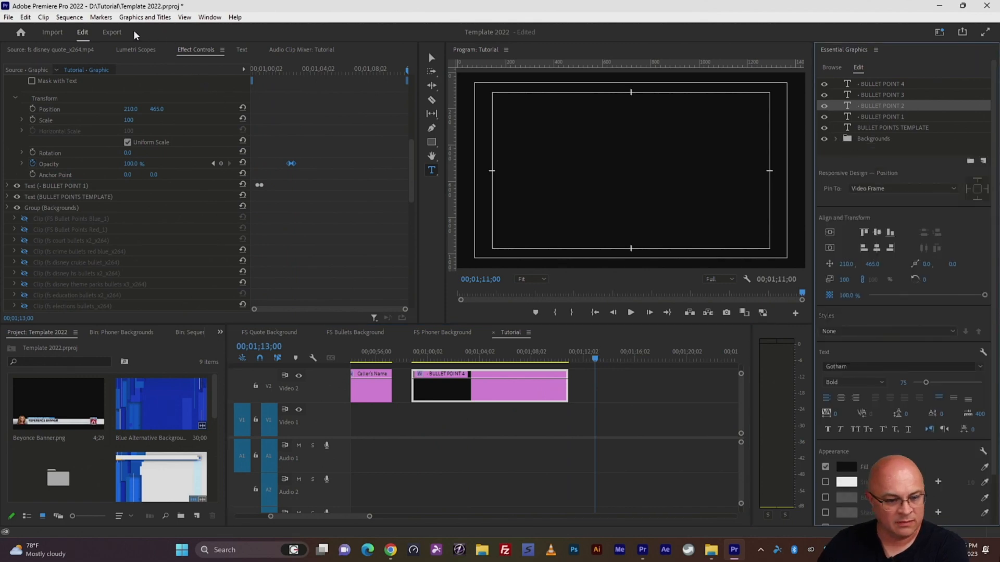
pyautogui.click(833, 67)
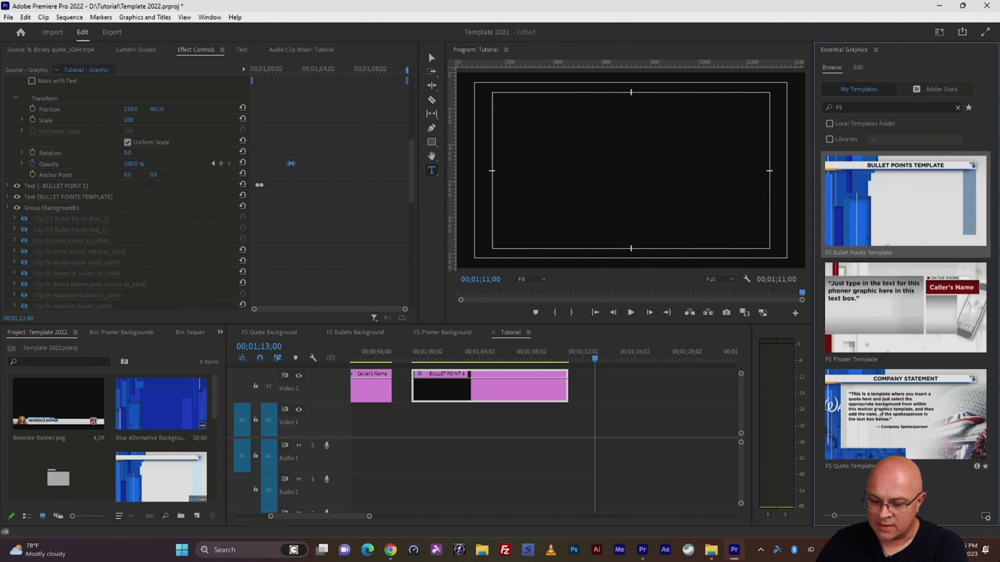
pyautogui.moveTo(889, 430); pyautogui.dragTo(600, 368)
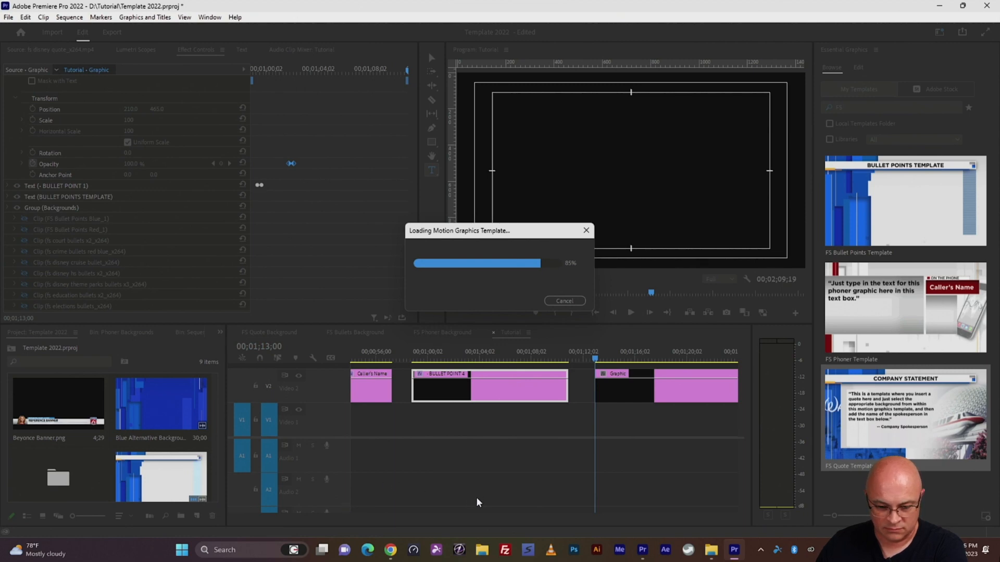
pyautogui.moveTo(348, 516); pyautogui.dragTo(355, 514)
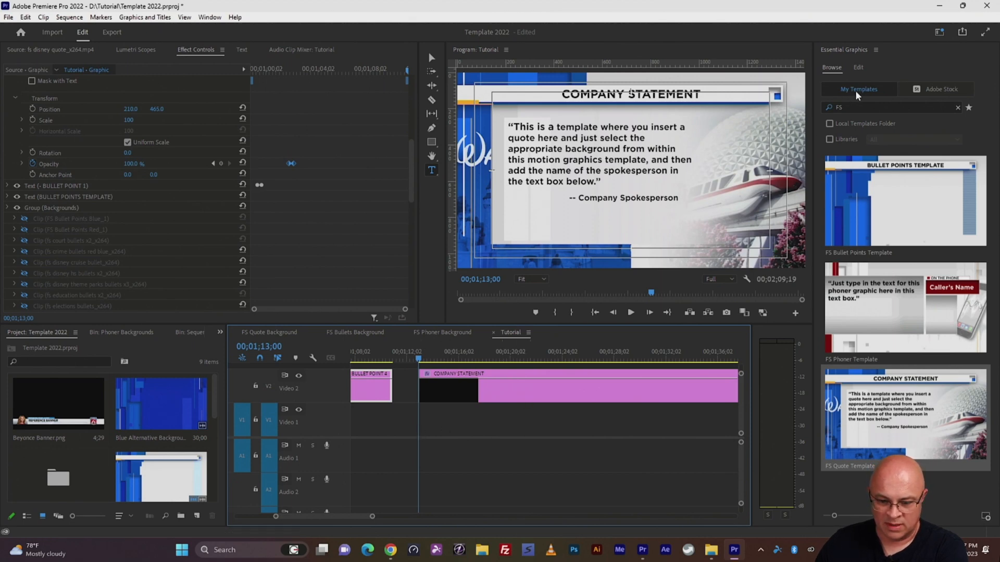
# Inspect the quote graphic's editable layers by selecting its title, quote and spokesperson texts in turn, leaving the wording as is.
pyautogui.click(858, 68)
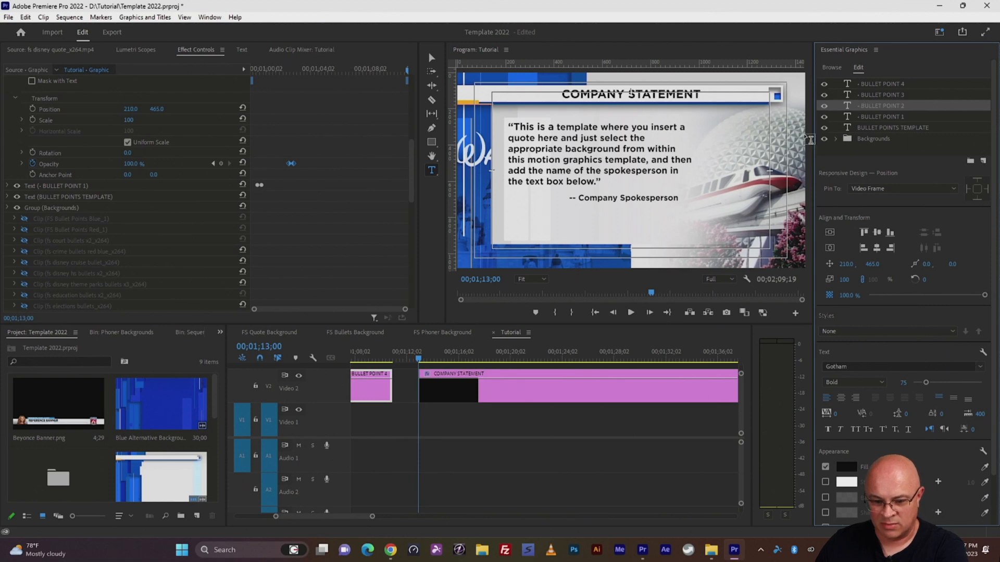
pyautogui.click(469, 386)
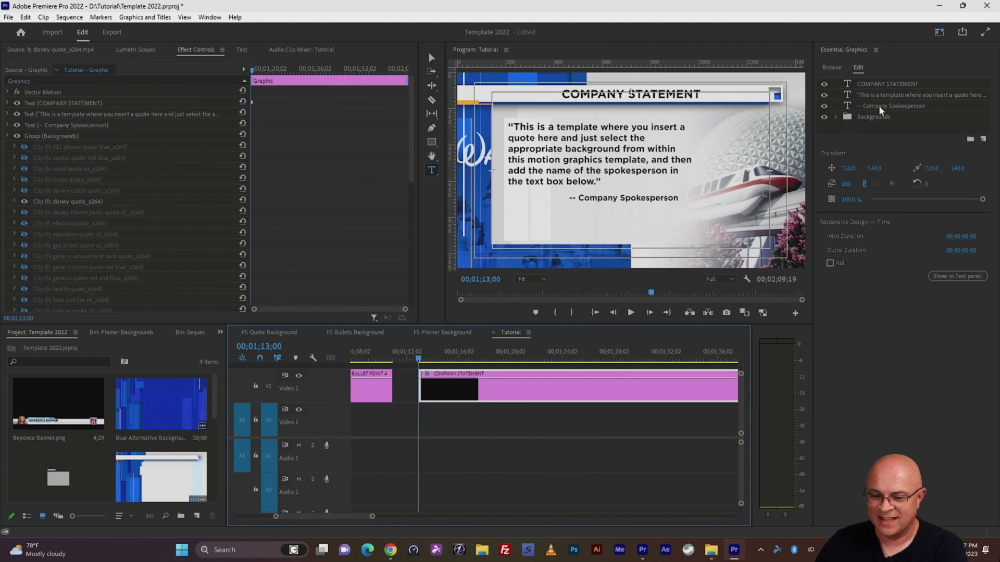
pyautogui.click(884, 84)
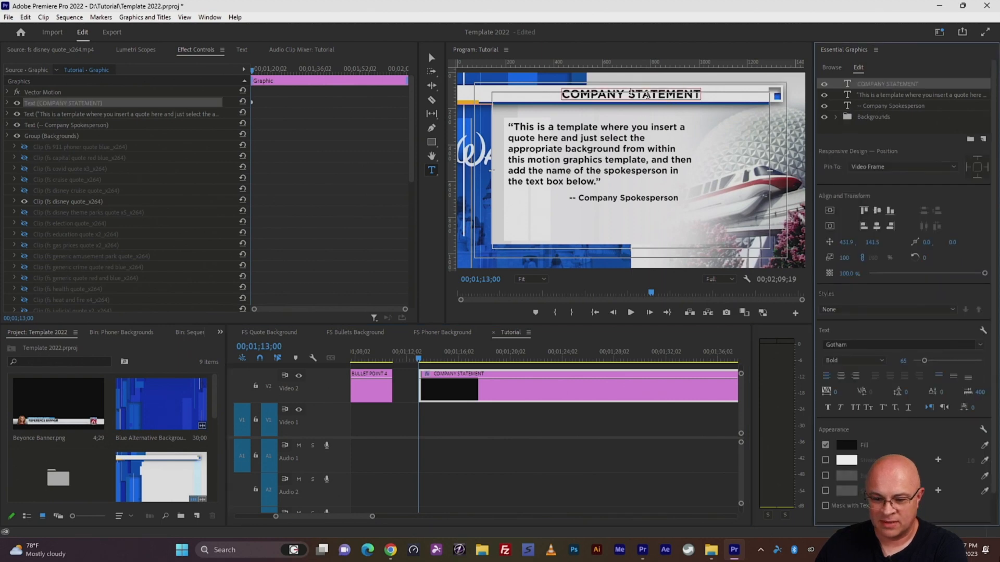
pyautogui.moveTo(698, 94); pyautogui.dragTo(566, 98)
pyautogui.click(629, 159)
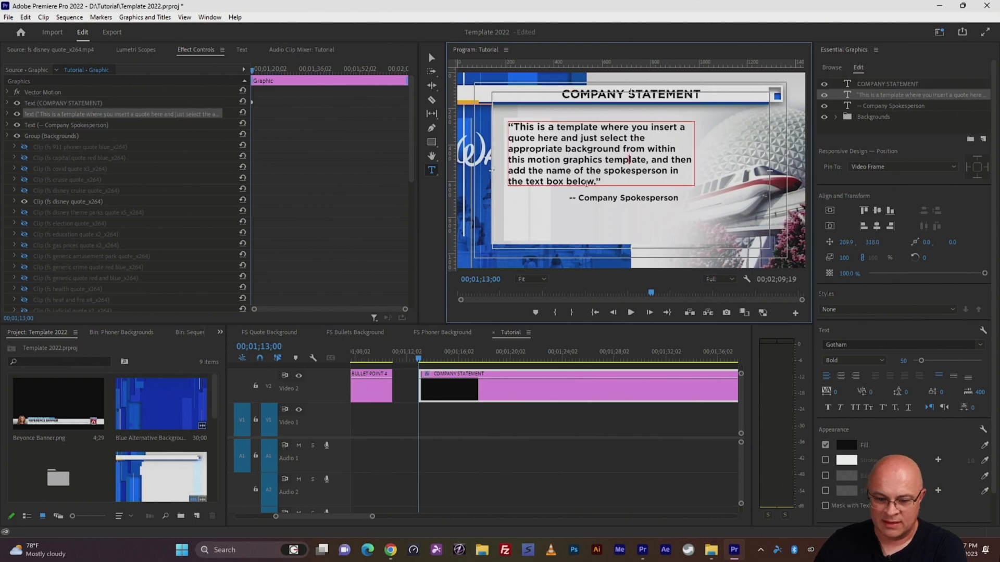
pyautogui.moveTo(595, 180); pyautogui.dragTo(514, 127)
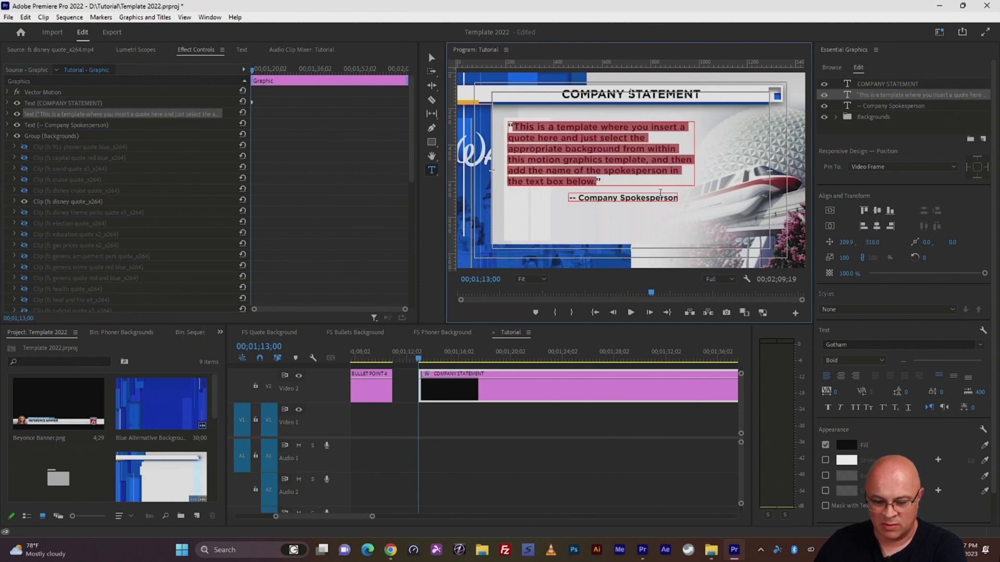
pyautogui.click(629, 198)
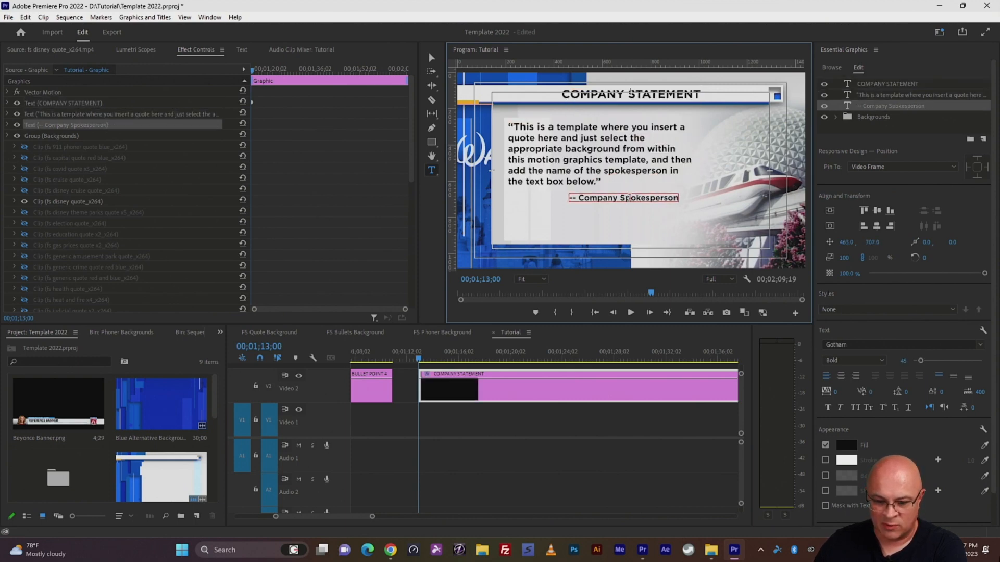
pyautogui.moveTo(678, 198); pyautogui.dragTo(573, 236)
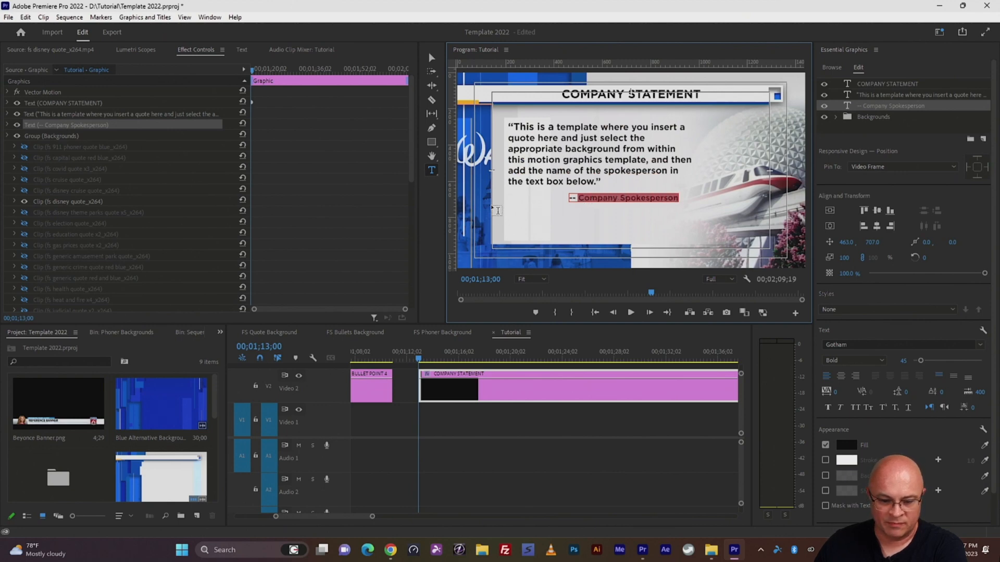
pyautogui.click(430, 58)
# Switch the quote graphic's background from fs disney quote_x264 to fs 911 phoner quote blue_x264 and preview it at 00;01;21;05.
pyautogui.click(836, 117)
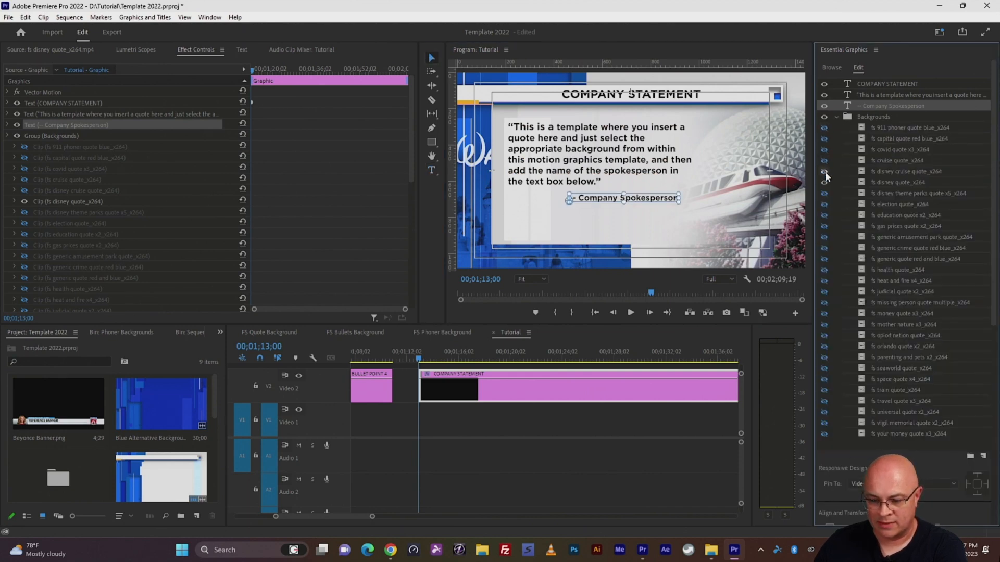
pyautogui.click(824, 181)
pyautogui.click(824, 128)
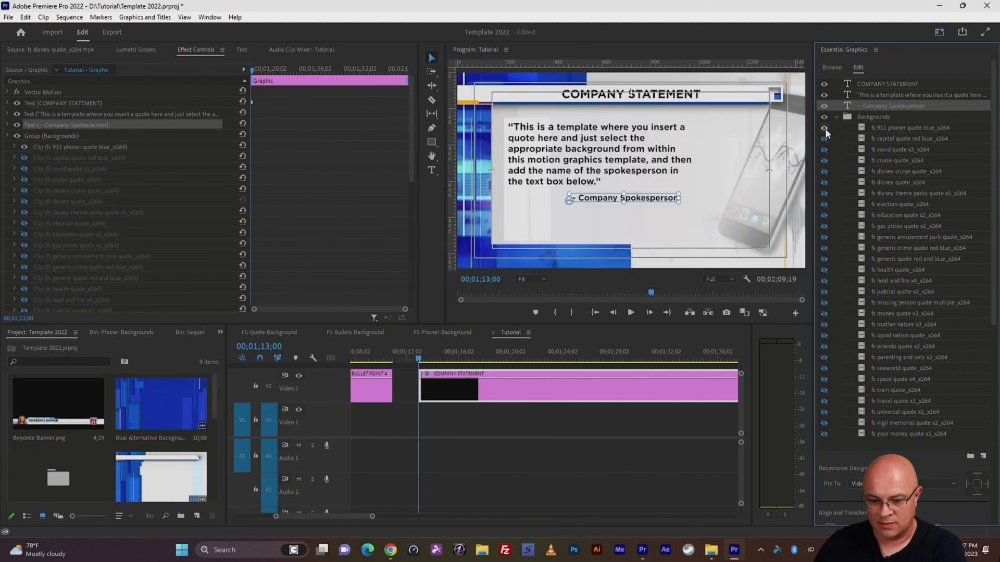
pyautogui.click(824, 128)
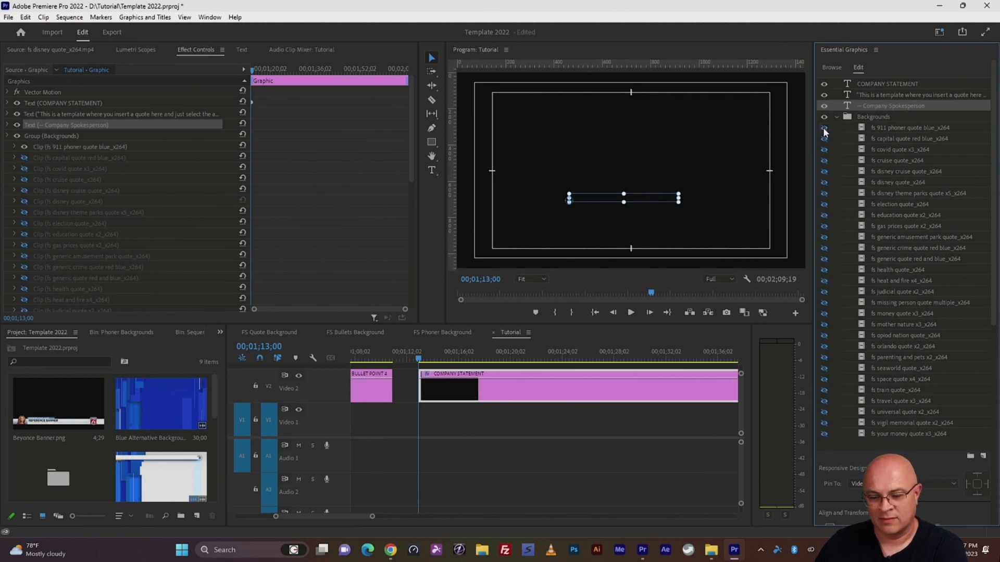
pyautogui.click(824, 129)
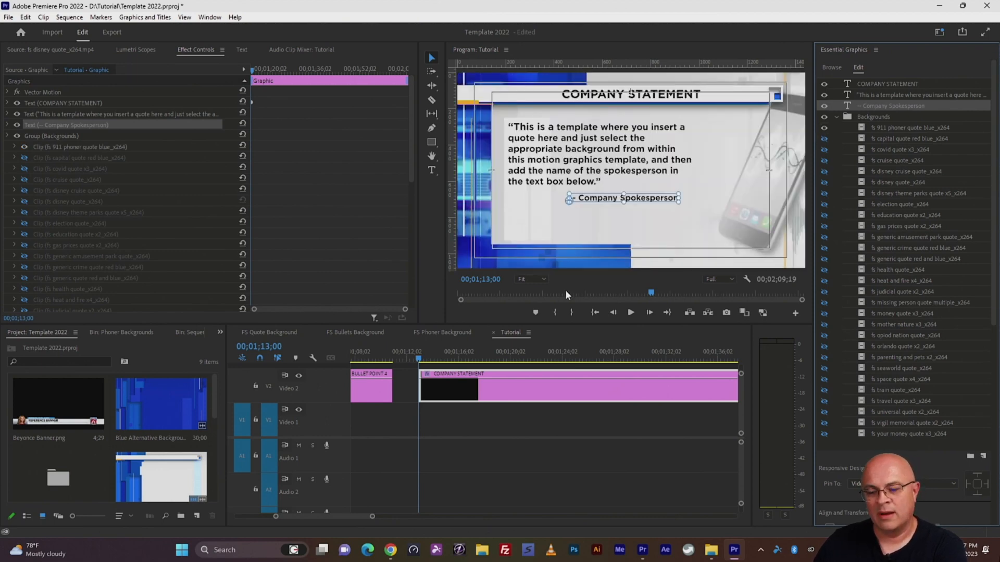
pyautogui.moveTo(439, 358); pyautogui.dragTo(526, 371)
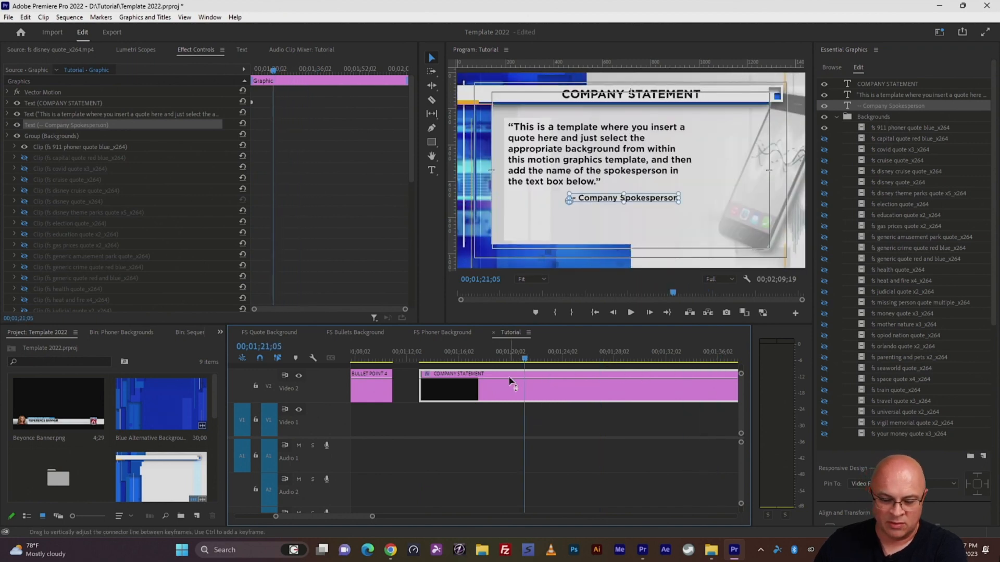
# Hide the quote graphic's Backgrounds group, place the Blue Alternative Background clip beneath it on Video 1 and preview the combination.
pyautogui.click(823, 117)
pyautogui.moveTo(169, 401); pyautogui.dragTo(418, 427)
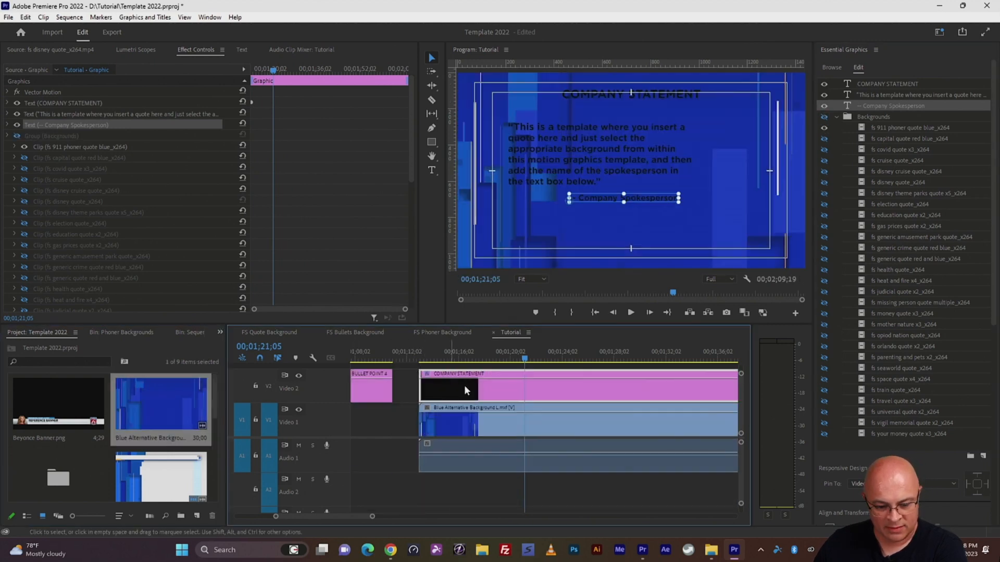
pyautogui.moveTo(498, 360)
pyautogui.mouseDown()
pyautogui.moveTo(444, 360)
pyautogui.moveTo(494, 360)
pyautogui.mouseUp()
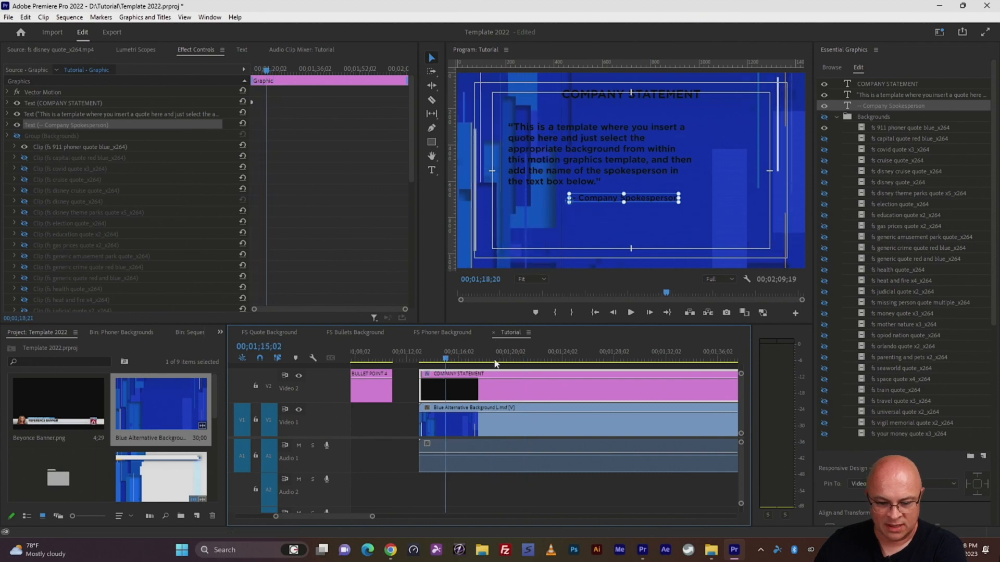
# Replace the Blue Alternative Background clip on Video 1 with FS Bullet Points Blue_1.mxf under the quote graphic and preview it.
pyautogui.click(456, 429)
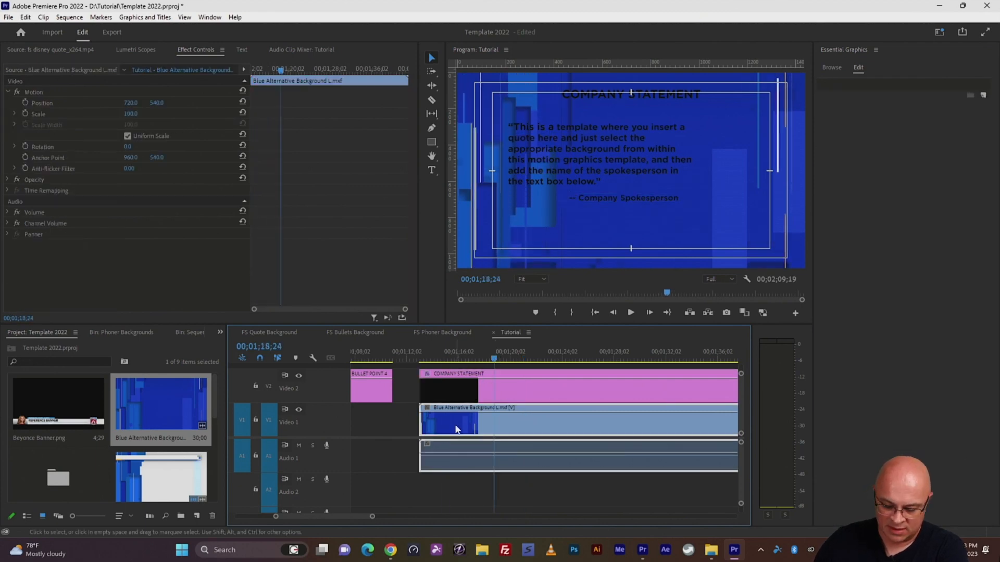
pyautogui.press('Delete')
pyautogui.moveTo(158, 481); pyautogui.dragTo(422, 414)
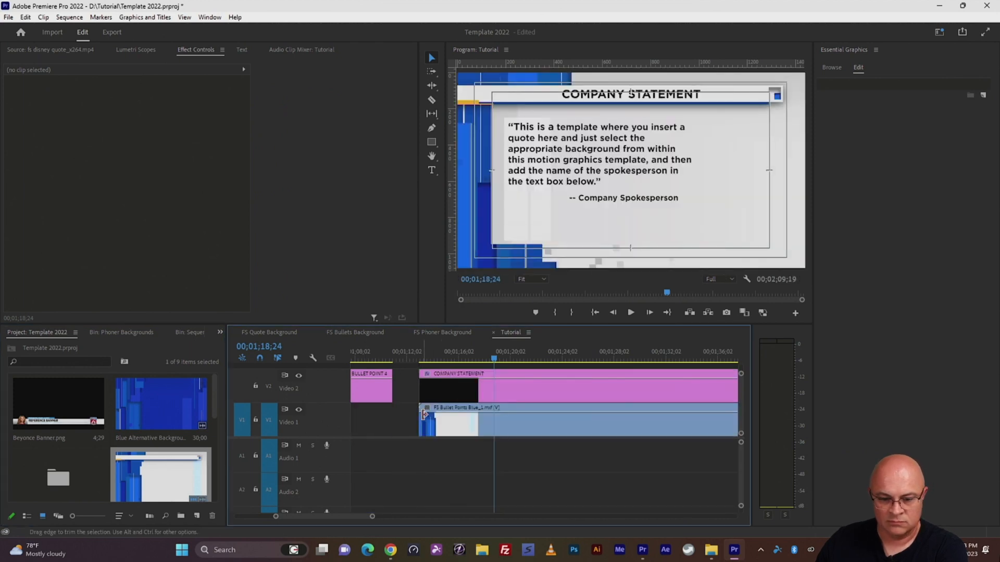
pyautogui.moveTo(495, 360); pyautogui.dragTo(471, 361)
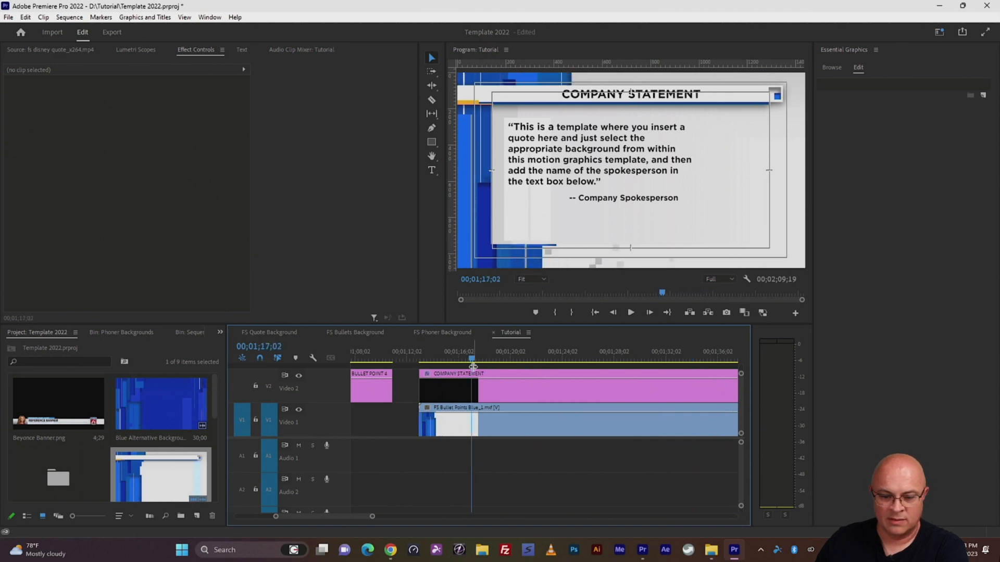
# Remove FS Bullet Points Blue_1.mxf from Video 1 and turn the quote graphic's own Backgrounds group back on.
pyautogui.click(458, 428)
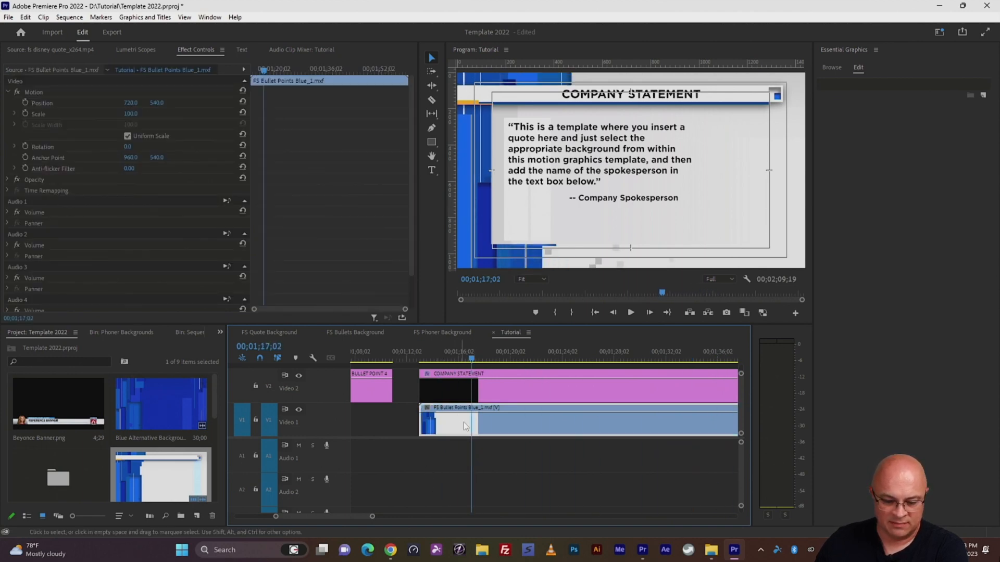
pyautogui.moveTo(471, 359); pyautogui.dragTo(452, 360)
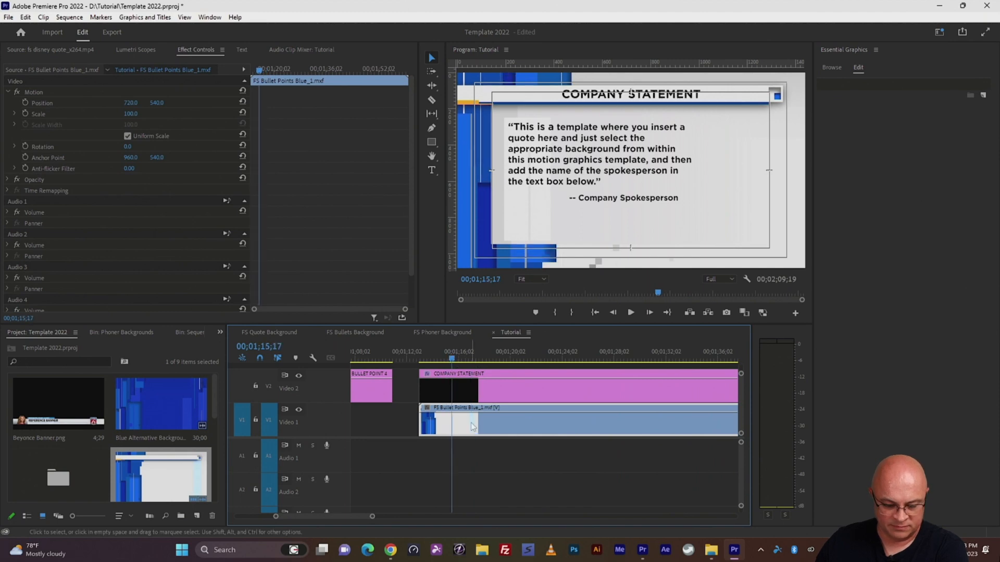
pyautogui.press('Delete')
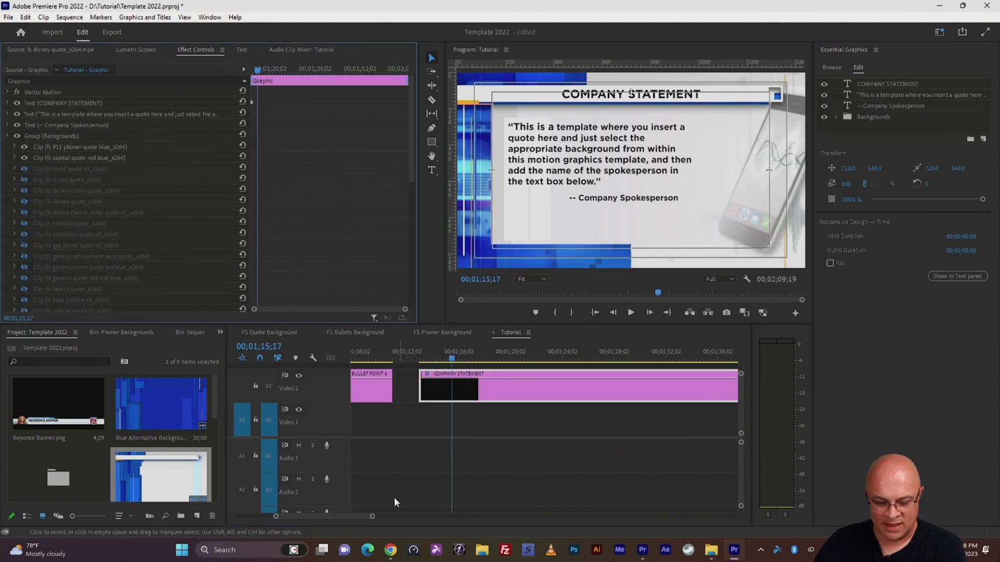
# Trim the end of the quote graphic on Video 2 back to 00;01;33;09 and preview it at 00;01;28;10.
pyautogui.moveTo(339, 515); pyautogui.dragTo(371, 515)
pyautogui.moveTo(441, 388); pyautogui.dragTo(373, 388)
pyautogui.moveTo(378, 514)
pyautogui.mouseDown()
pyautogui.moveTo(351, 515)
pyautogui.moveTo(370, 515)
pyautogui.mouseUp()
pyautogui.moveTo(542, 401); pyautogui.dragTo(384, 401)
pyautogui.moveTo(364, 514)
pyautogui.mouseDown()
pyautogui.moveTo(342, 513)
pyautogui.moveTo(356, 514)
pyautogui.mouseUp()
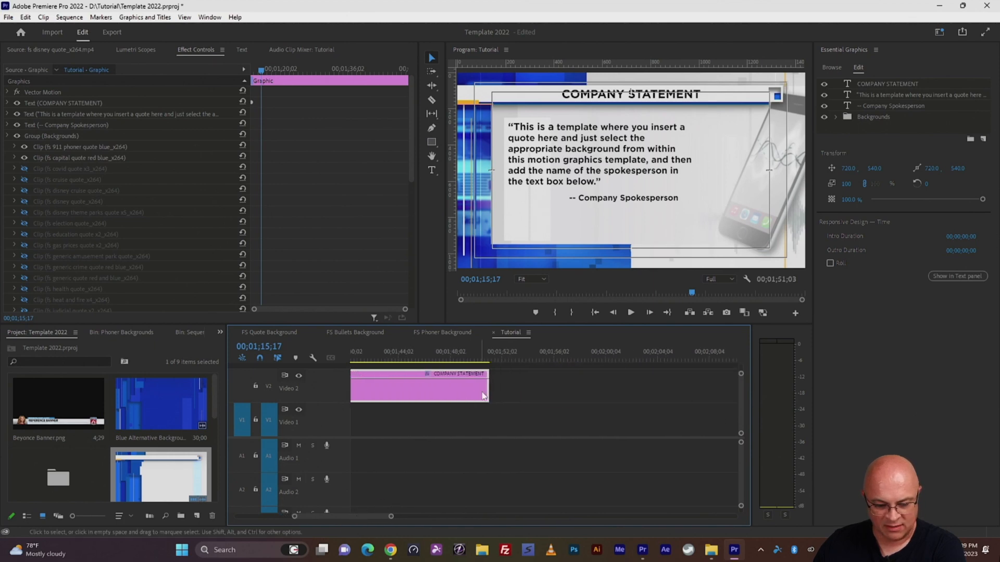
pyautogui.moveTo(488, 396); pyautogui.dragTo(367, 397)
pyautogui.moveTo(359, 512); pyautogui.dragTo(345, 513)
pyautogui.moveTo(562, 390); pyautogui.dragTo(402, 391)
pyautogui.moveTo(370, 514); pyautogui.dragTo(355, 515)
pyautogui.moveTo(439, 360); pyautogui.dragTo(668, 385)
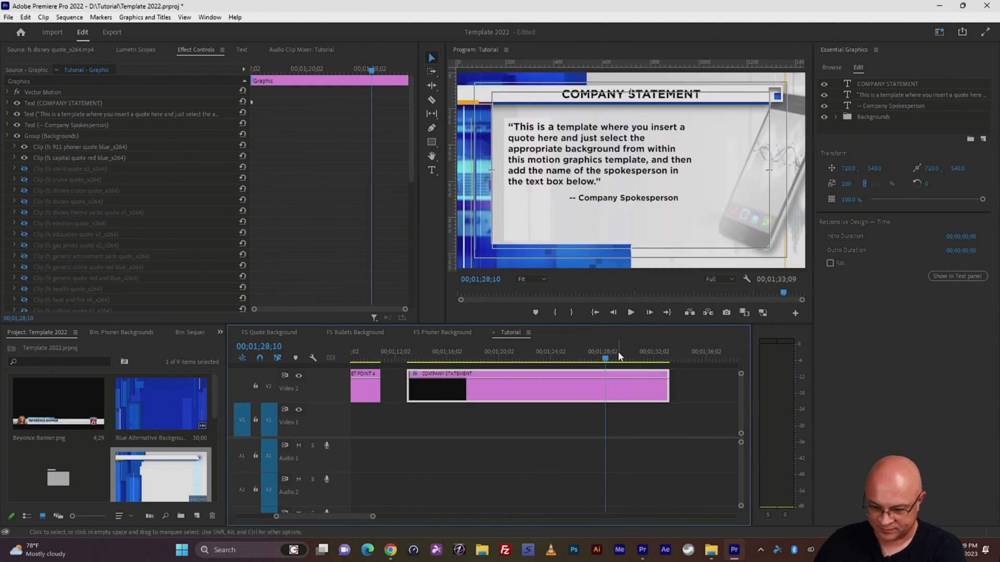
# Duplicate the COMPANY STATEMENT text layer within the quote graphic by copying and pasting it.
pyautogui.click(877, 84)
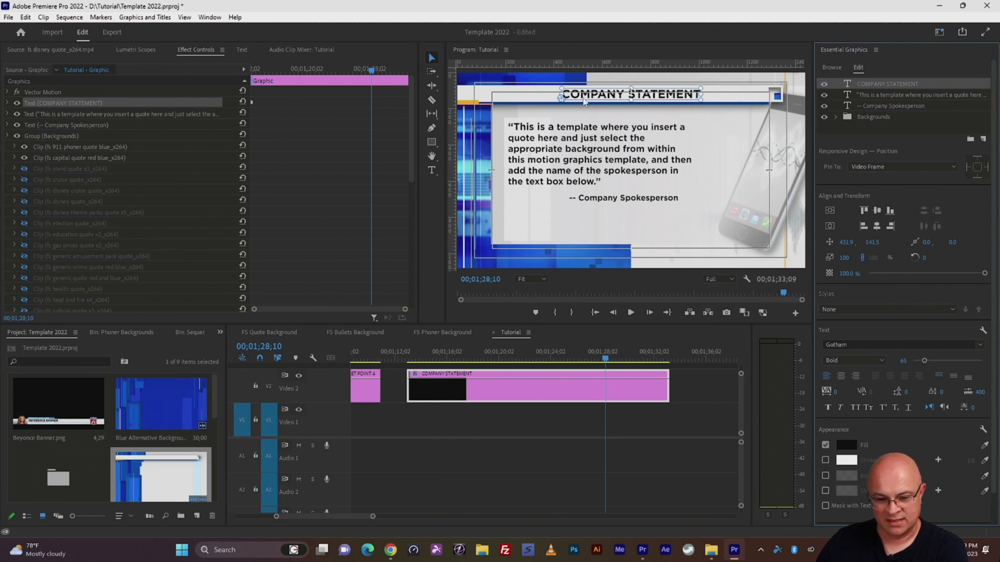
pyautogui.rightClick(868, 83)
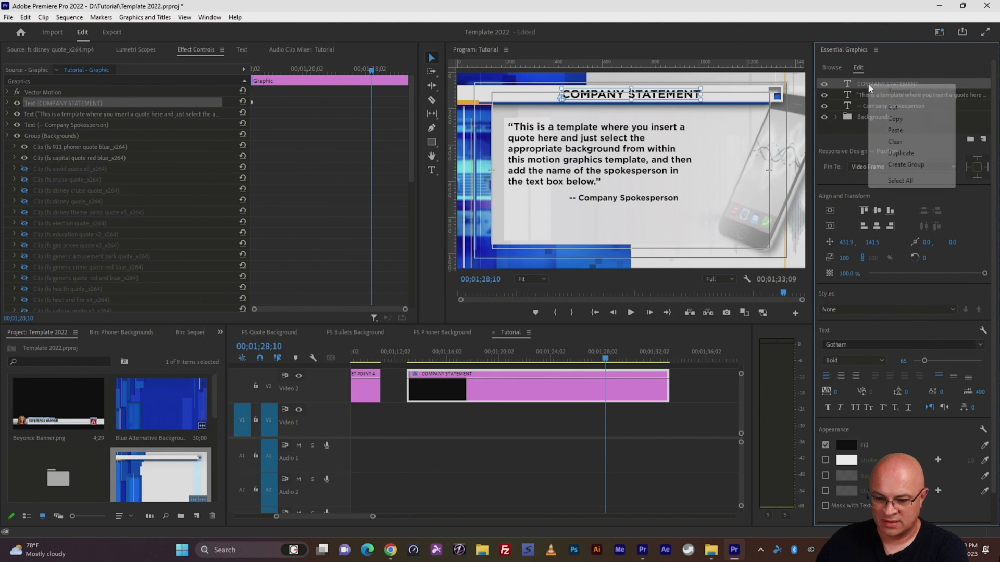
pyautogui.click(895, 119)
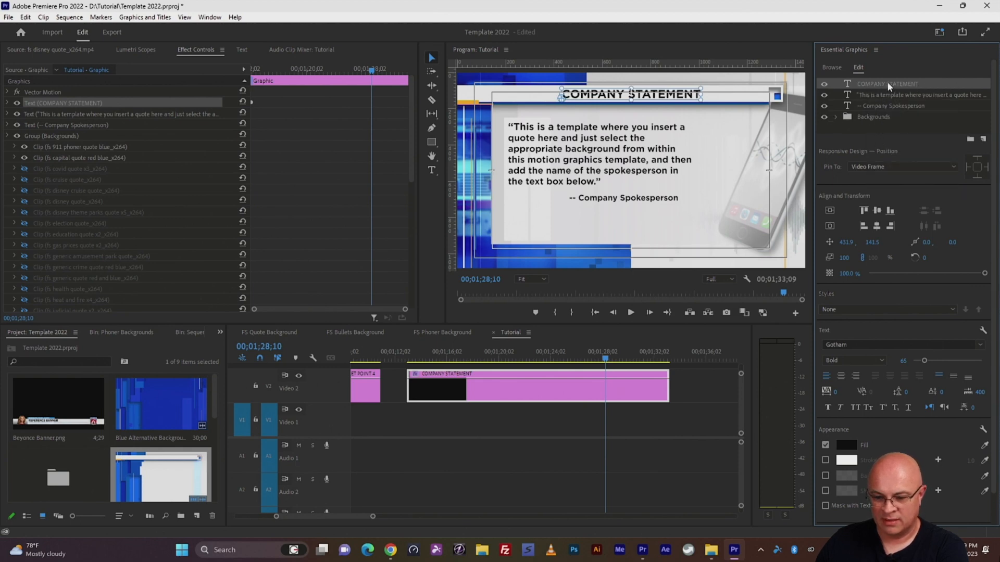
pyautogui.rightClick(886, 82)
pyautogui.click(910, 127)
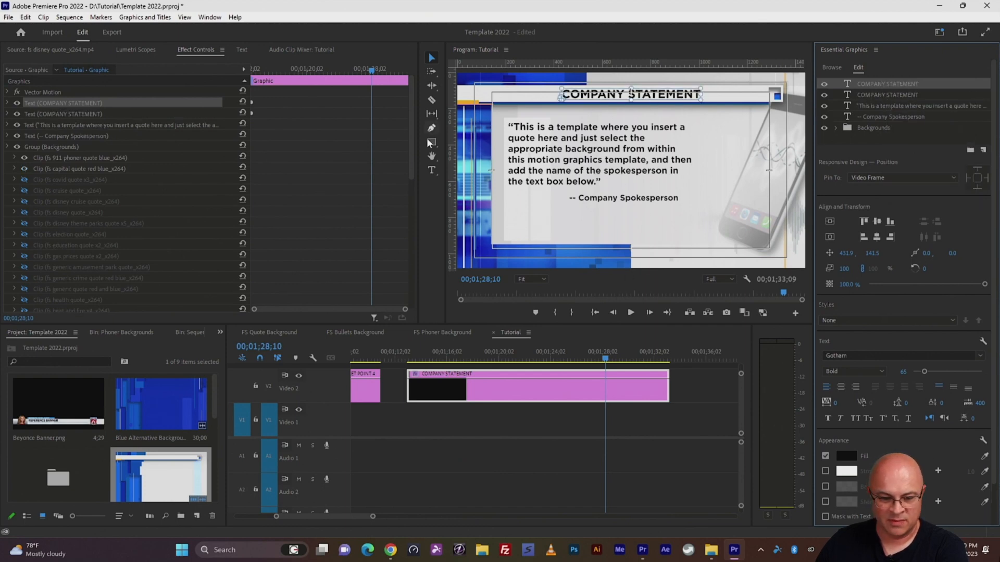
# Change the wording of the copied title text to NEW TEXT BOX.
pyautogui.click(431, 171)
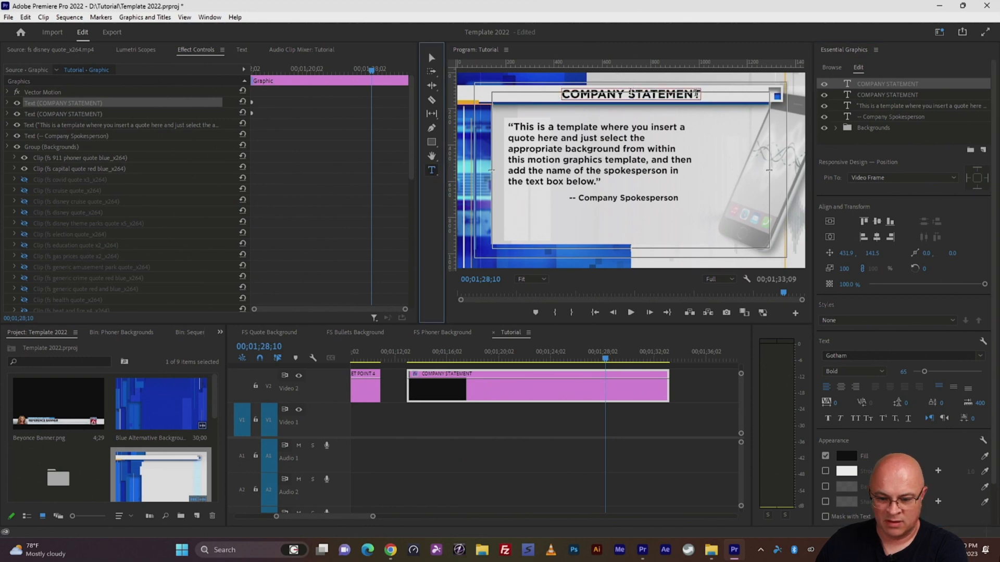
pyautogui.moveTo(698, 94); pyautogui.dragTo(565, 97)
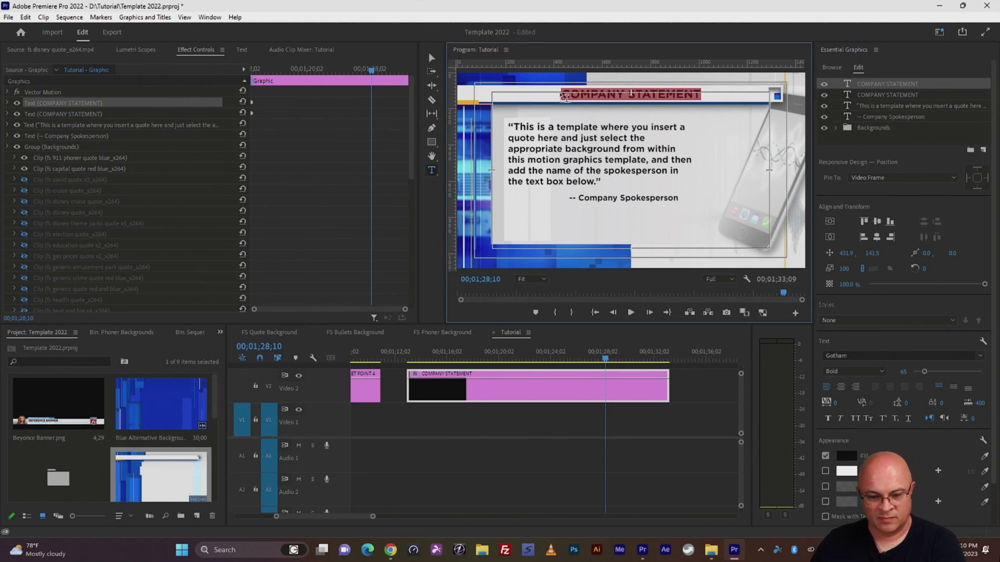
pyautogui.write('NEW TEXT BOX')
pyautogui.click(431, 58)
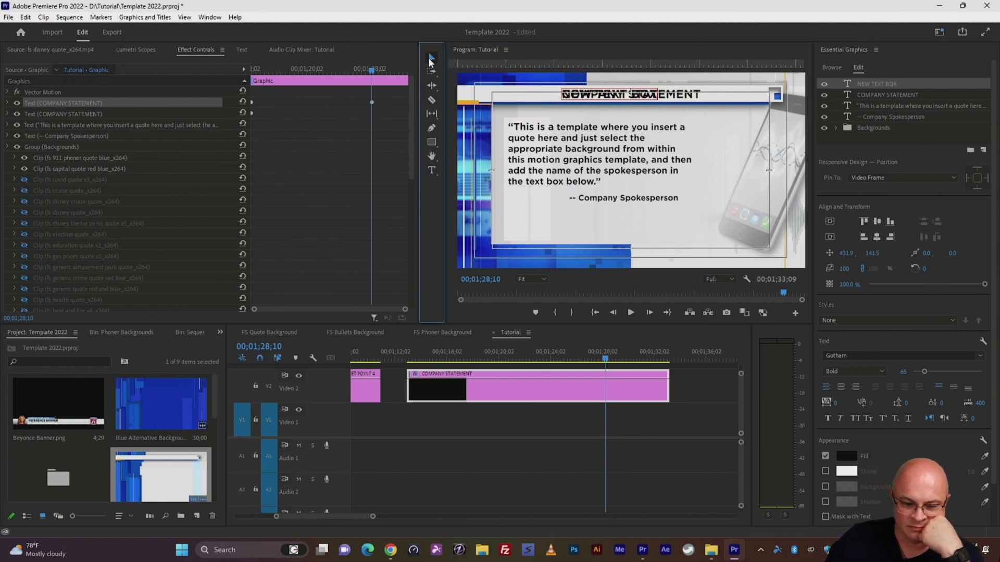
# Move the NEW TEXT BOX text below the spokesperson line, then delete that text layer.
pyautogui.moveTo(586, 100); pyautogui.dragTo(598, 228)
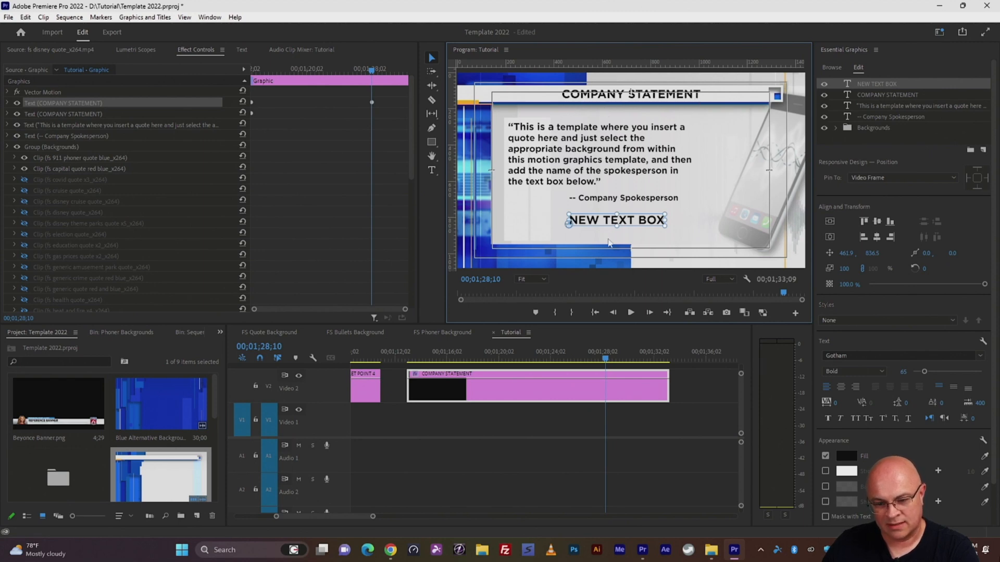
pyautogui.press('Delete')
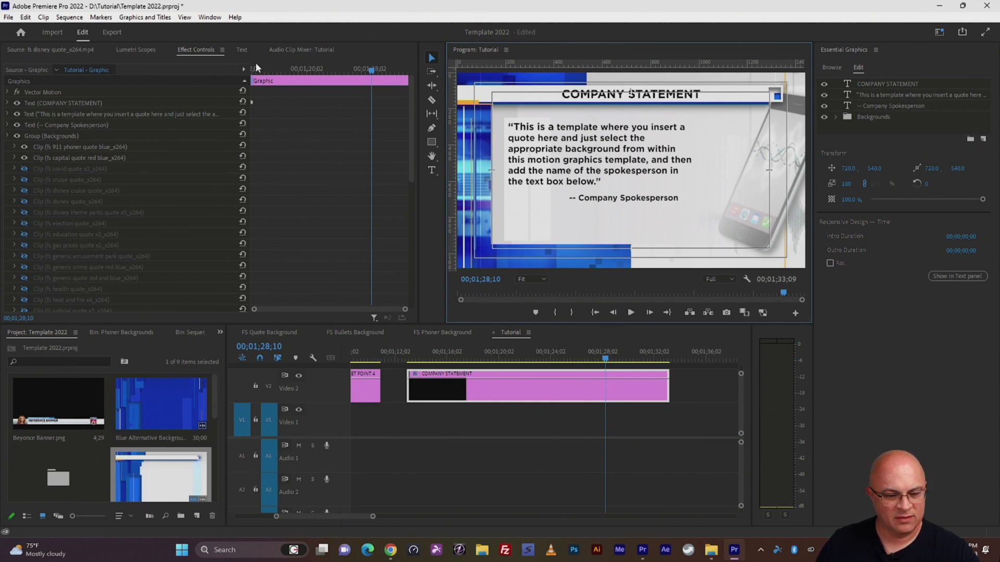
# Switch the workspace from Captions and Graphics to Editing.
pyautogui.click(210, 17)
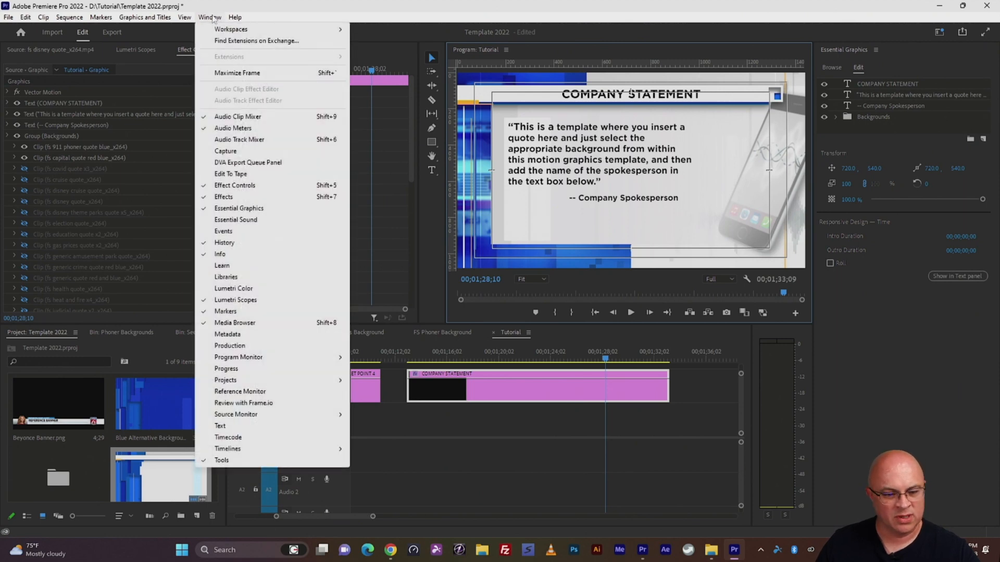
pyautogui.moveTo(219, 33)
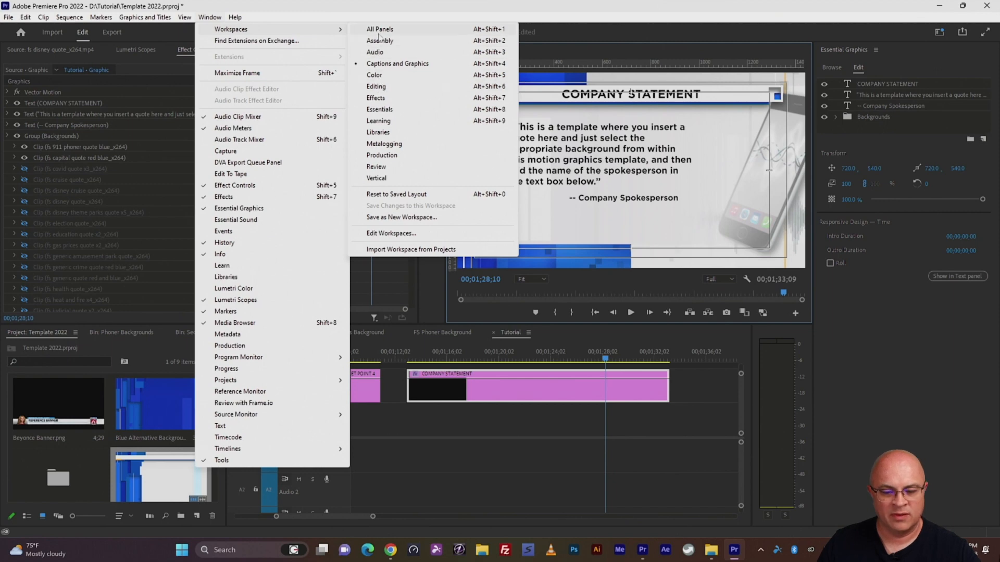
pyautogui.click(381, 88)
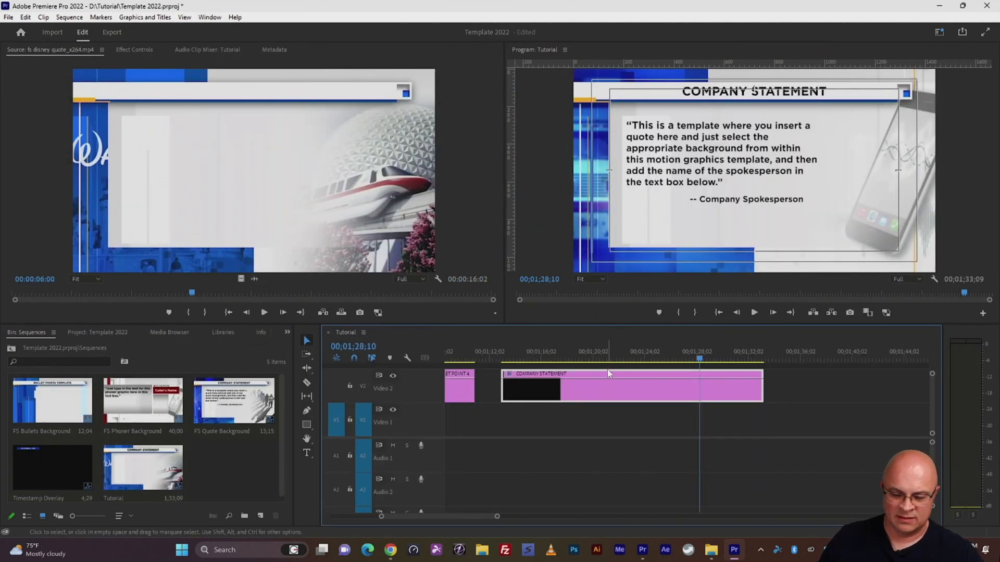